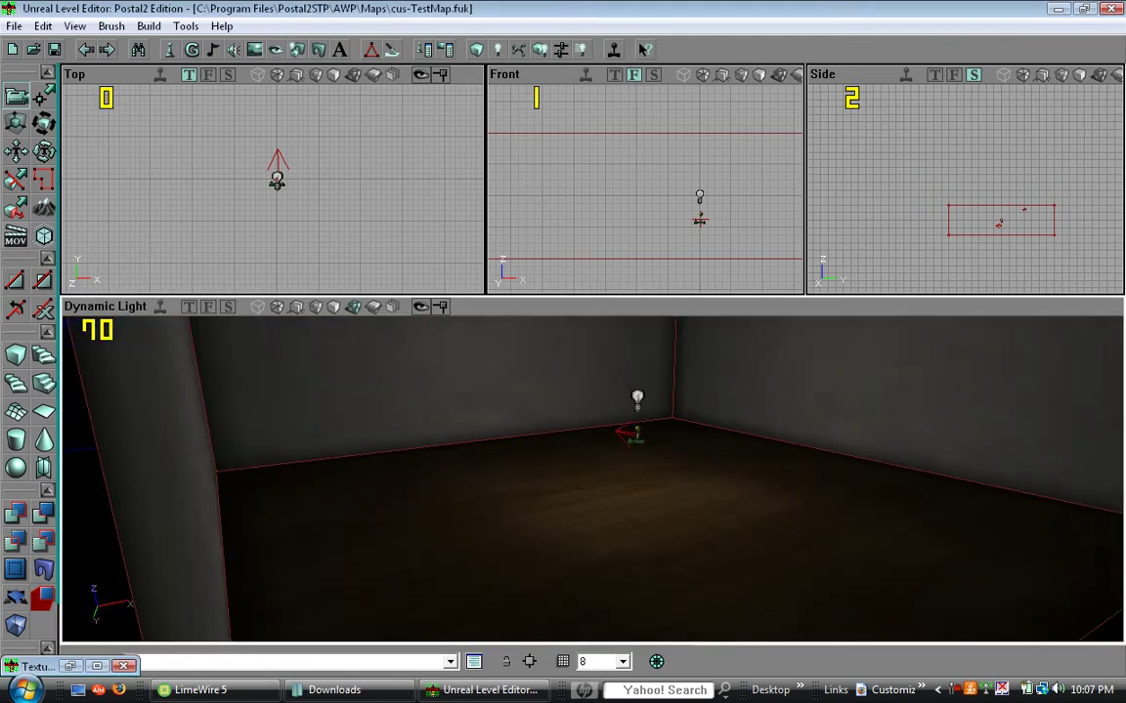
right_click_drag(723, 469, 723, 528)
right_click_drag(741, 447, 741, 498)
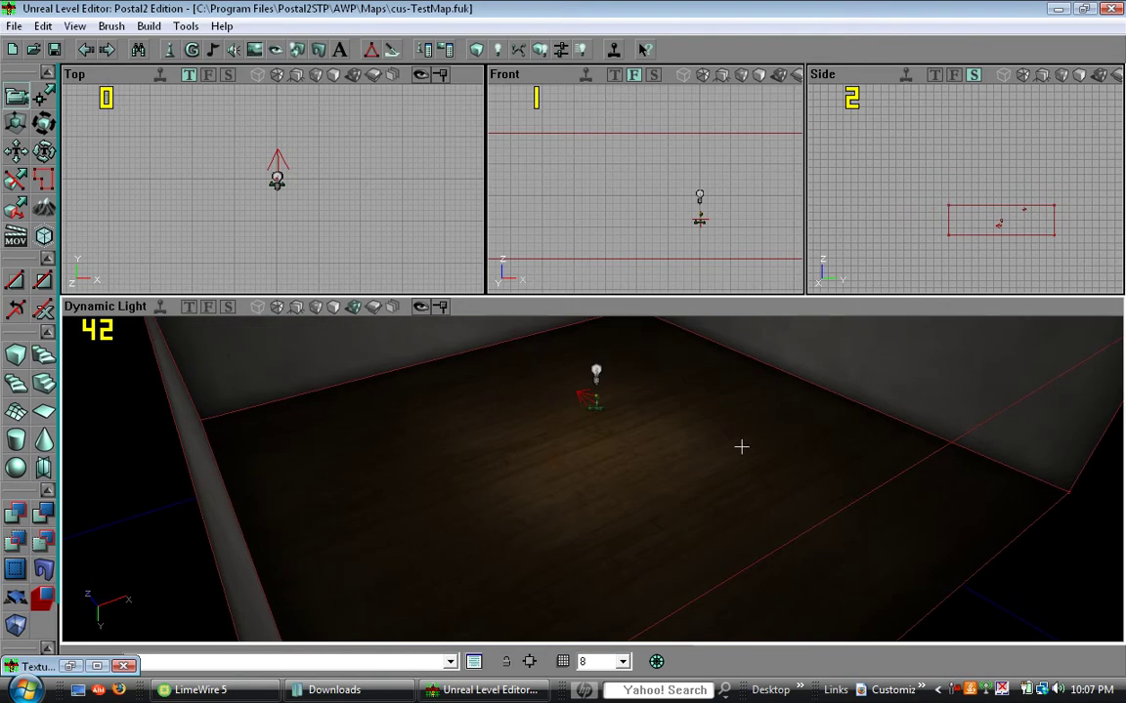
left_click_drag(740, 448, 683, 459)
right_click_drag(684, 460, 733, 406)
left_click_drag(688, 450, 740, 460)
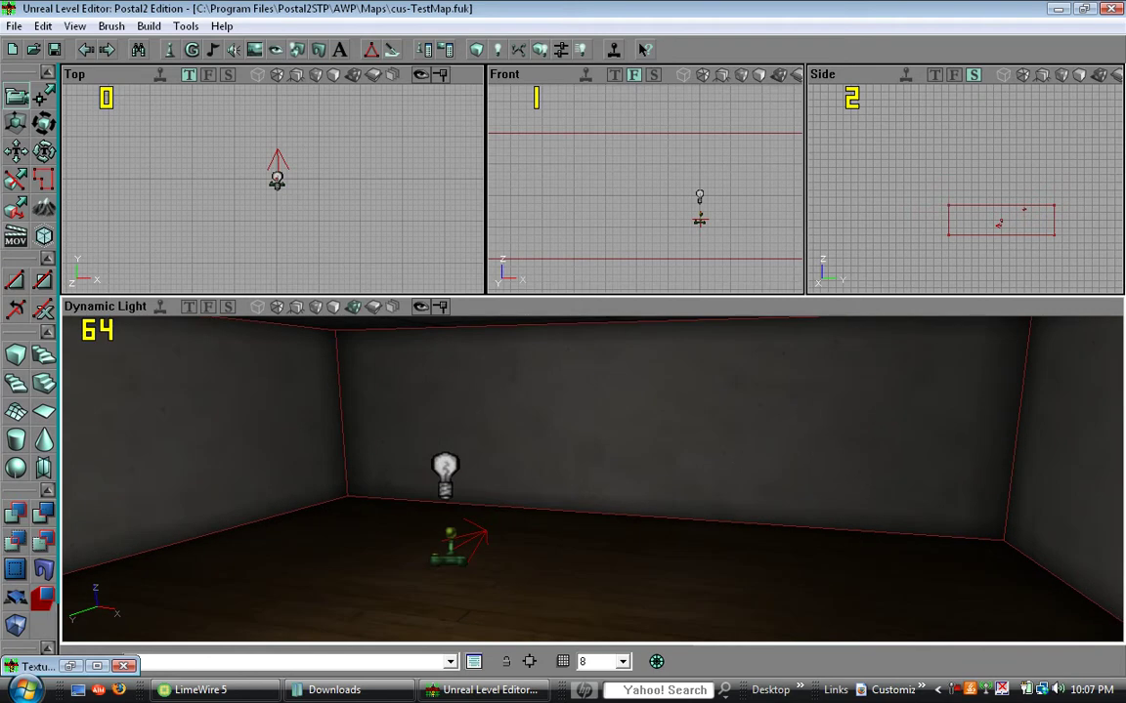
- Load all the static mesh packages from the Postal2STP\StaticMeshes folder into the static mesh browser
left_click(71, 667)
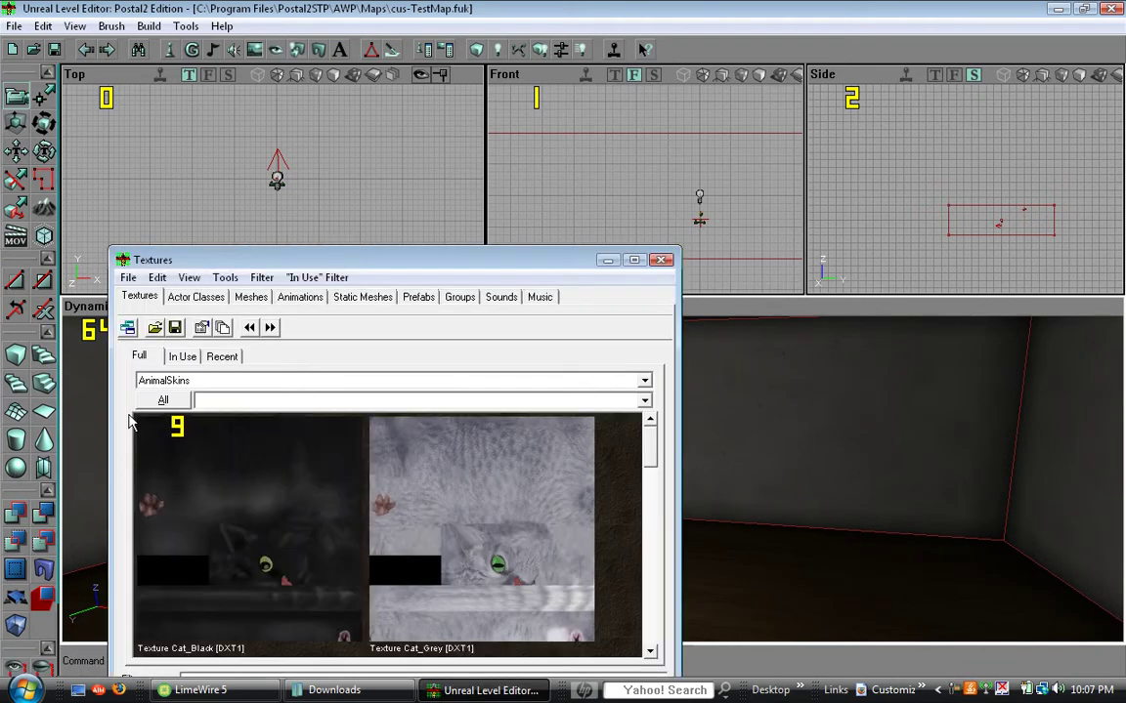
left_click_drag(256, 264, 208, 130)
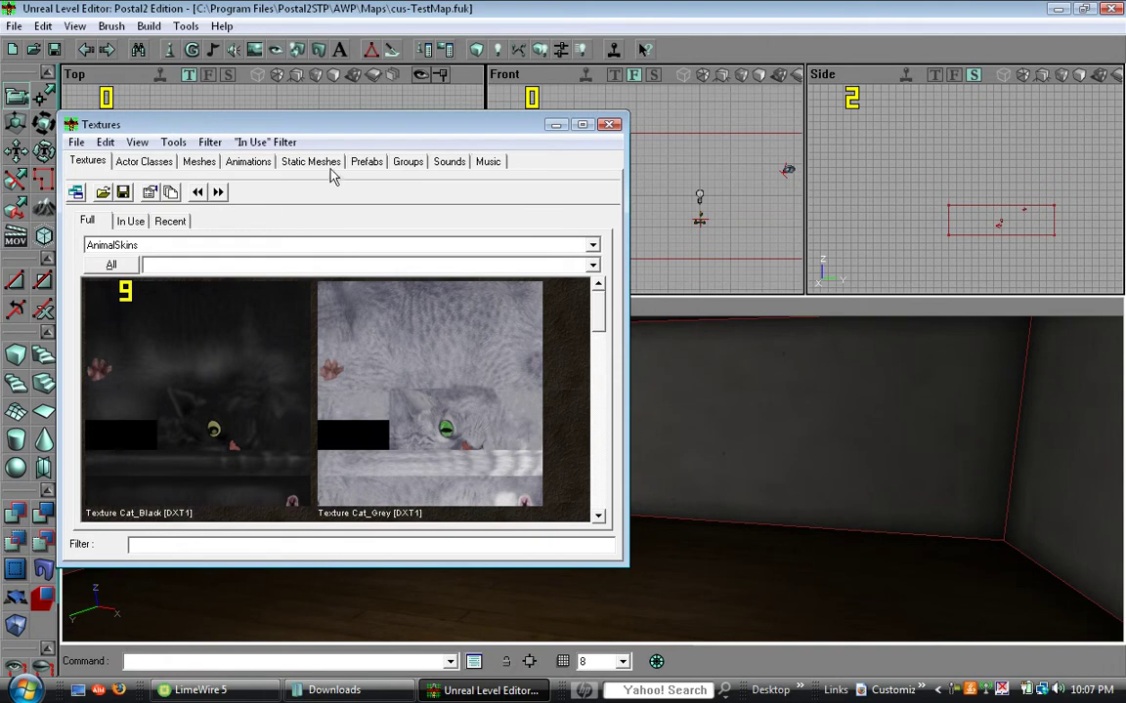
left_click(311, 162)
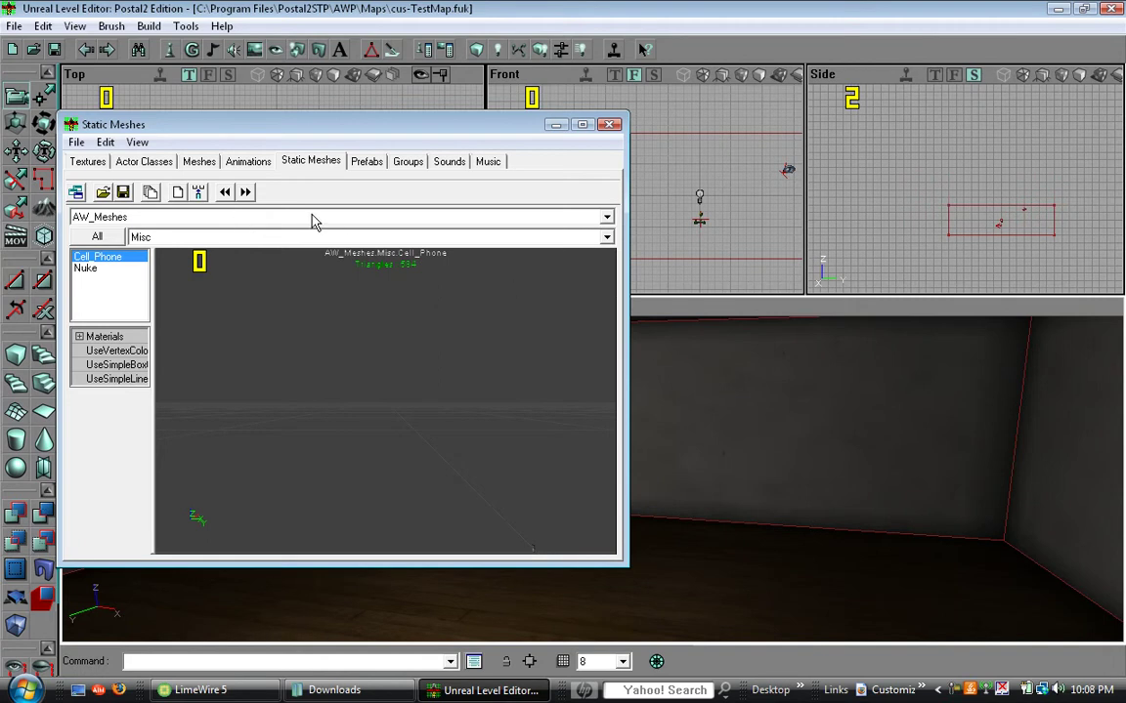
left_click(102, 193)
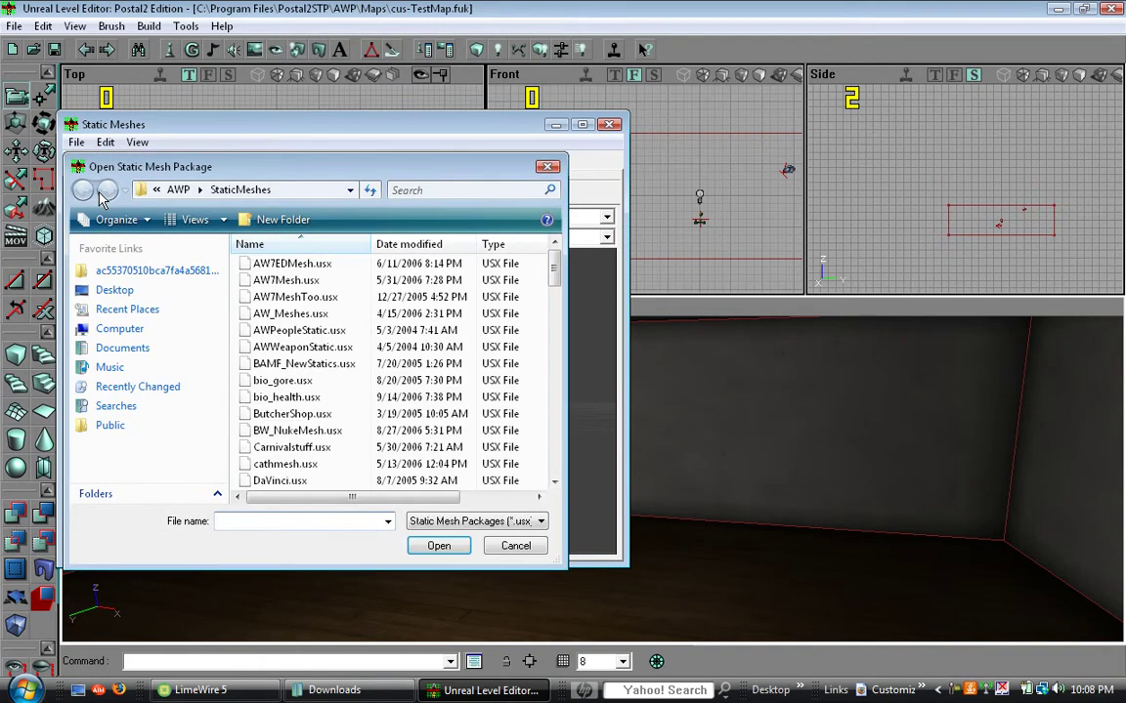
left_click(178, 190)
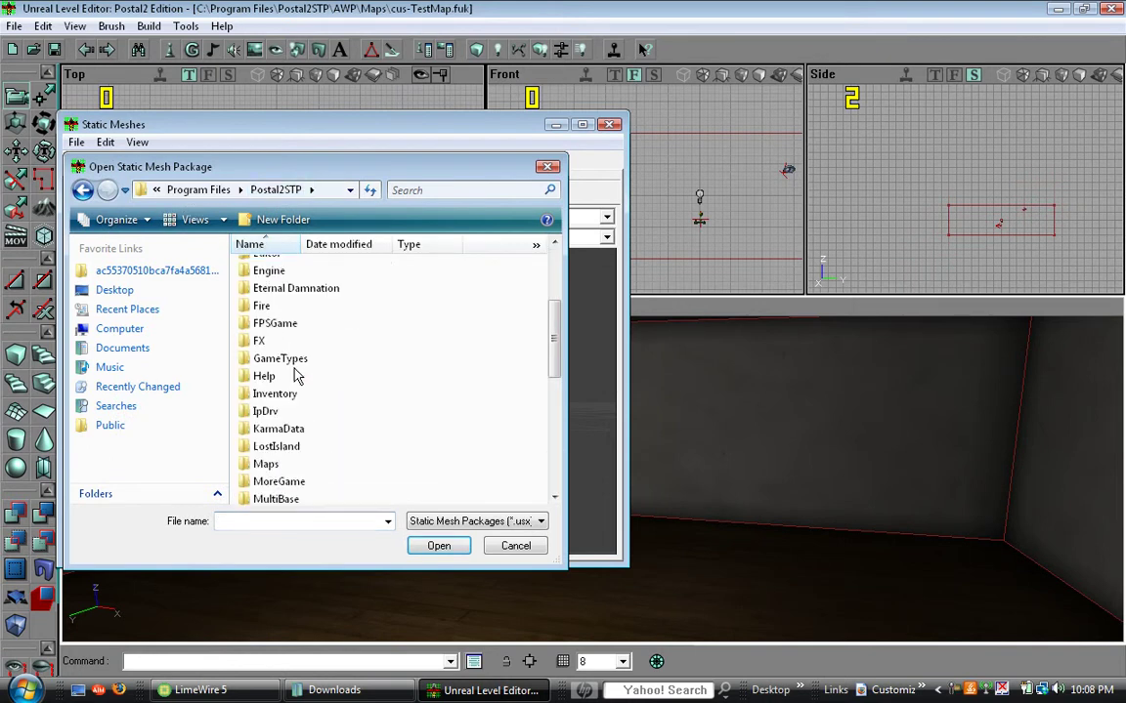
scroll(294, 369, "down", 10)
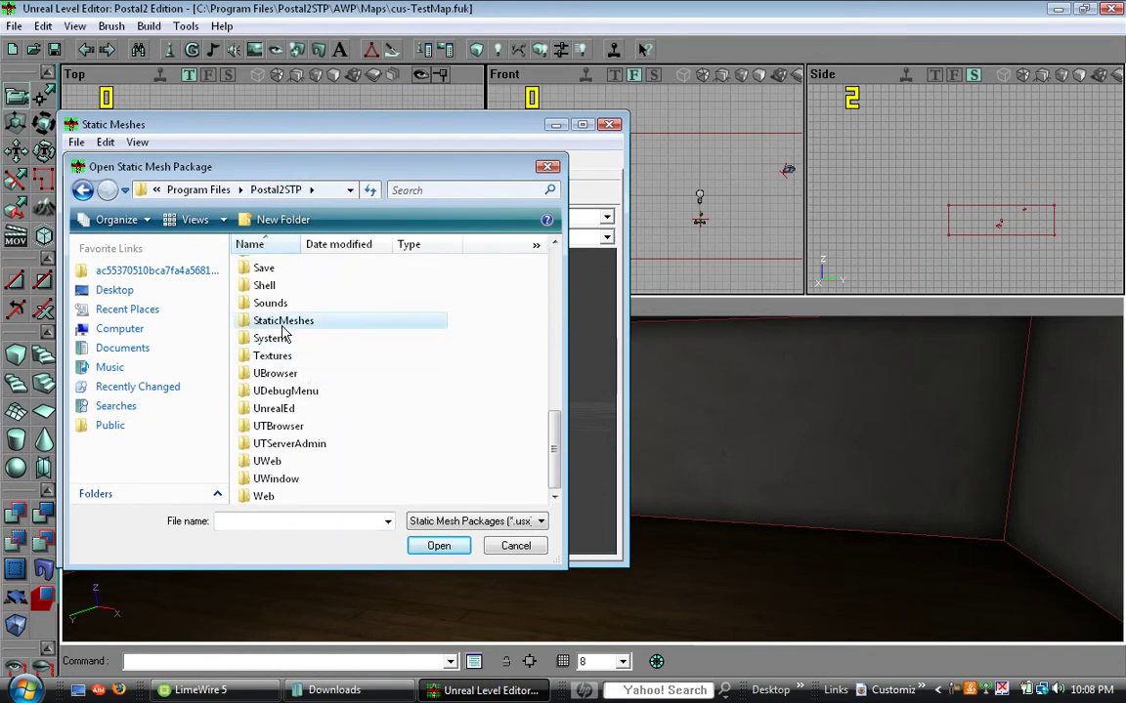
double_click(282, 321)
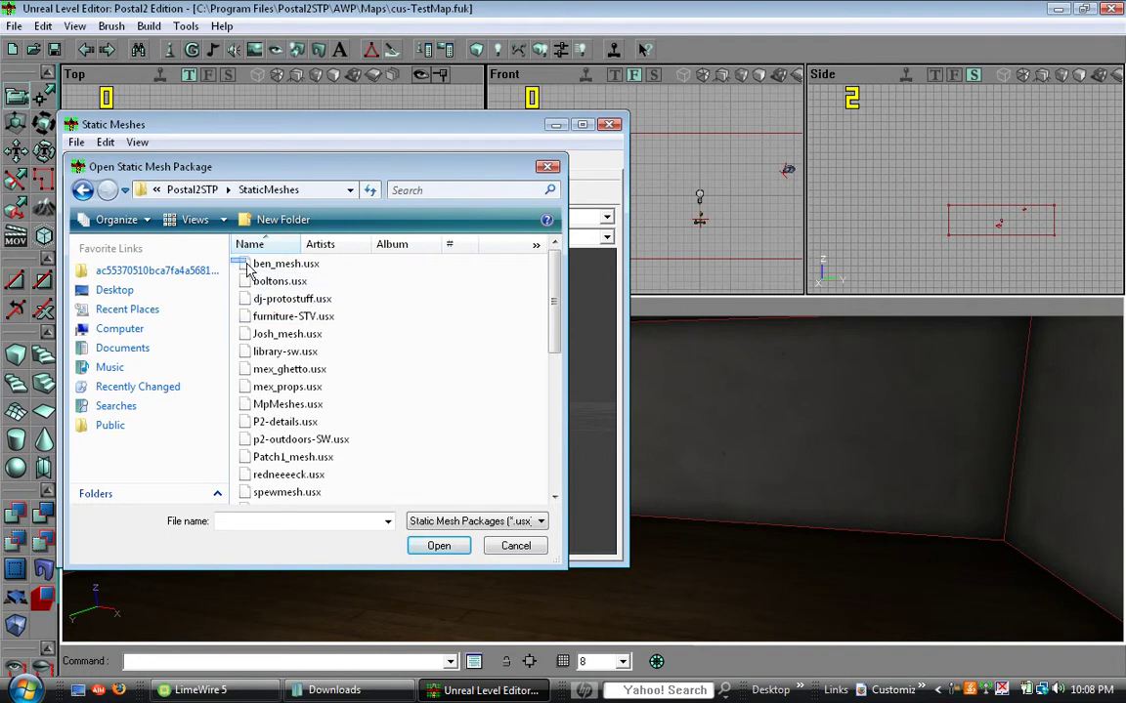
left_click_drag(238, 251, 454, 498)
left_click(448, 546)
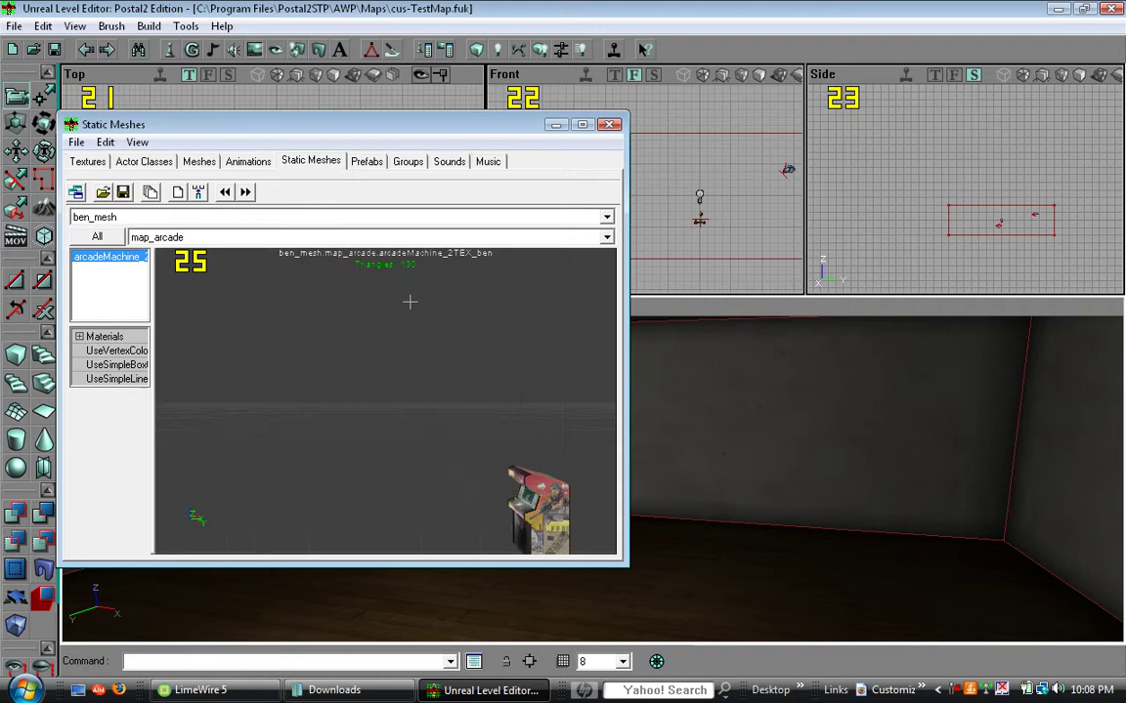
- Switch the static mesh browser from the ben_mesh package to the stuff package
left_click_drag(800, 419, 832, 418)
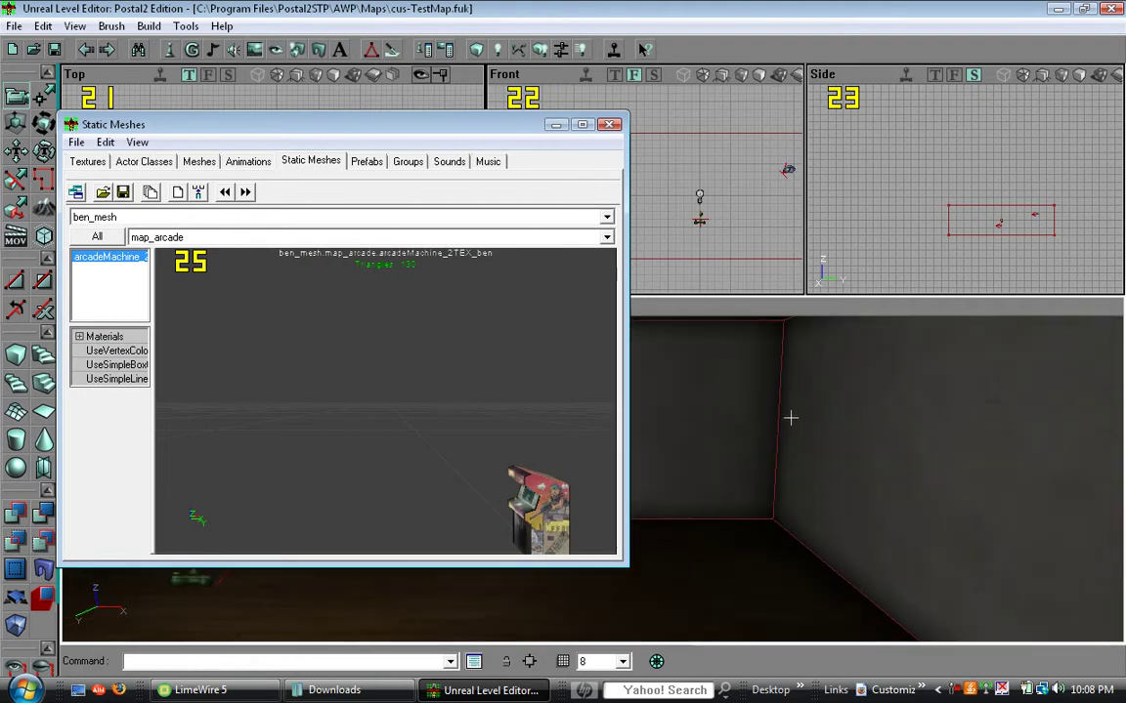
left_click(161, 238)
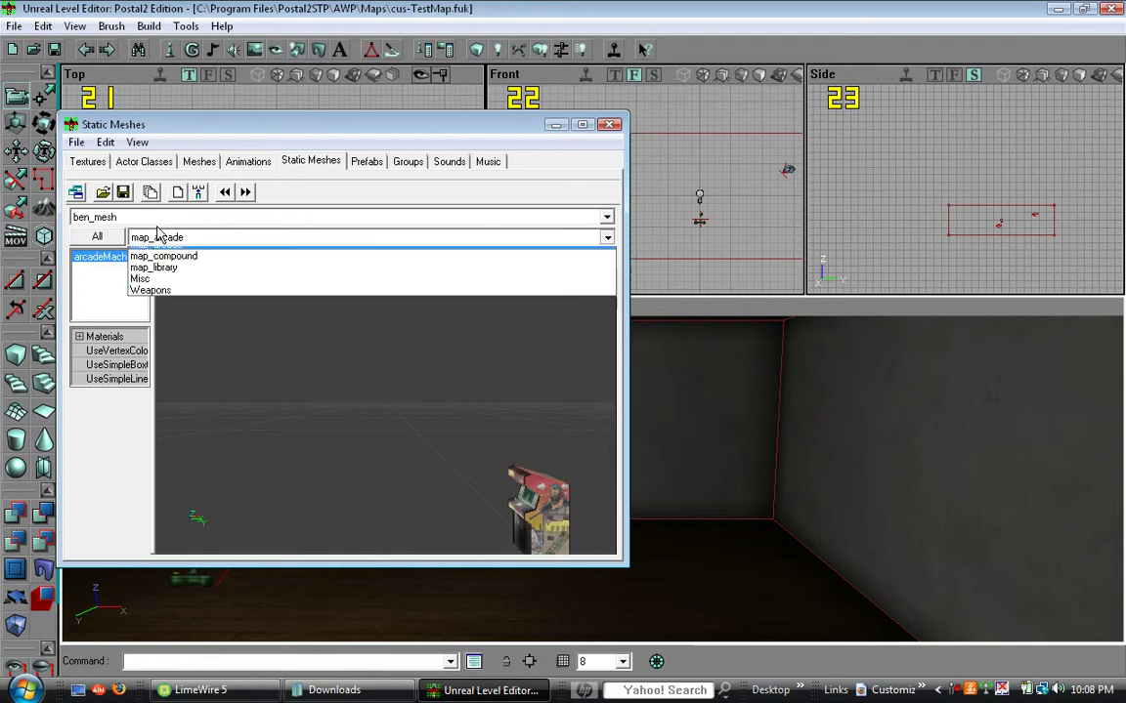
left_click(156, 216)
scroll(142, 322, "down", 4)
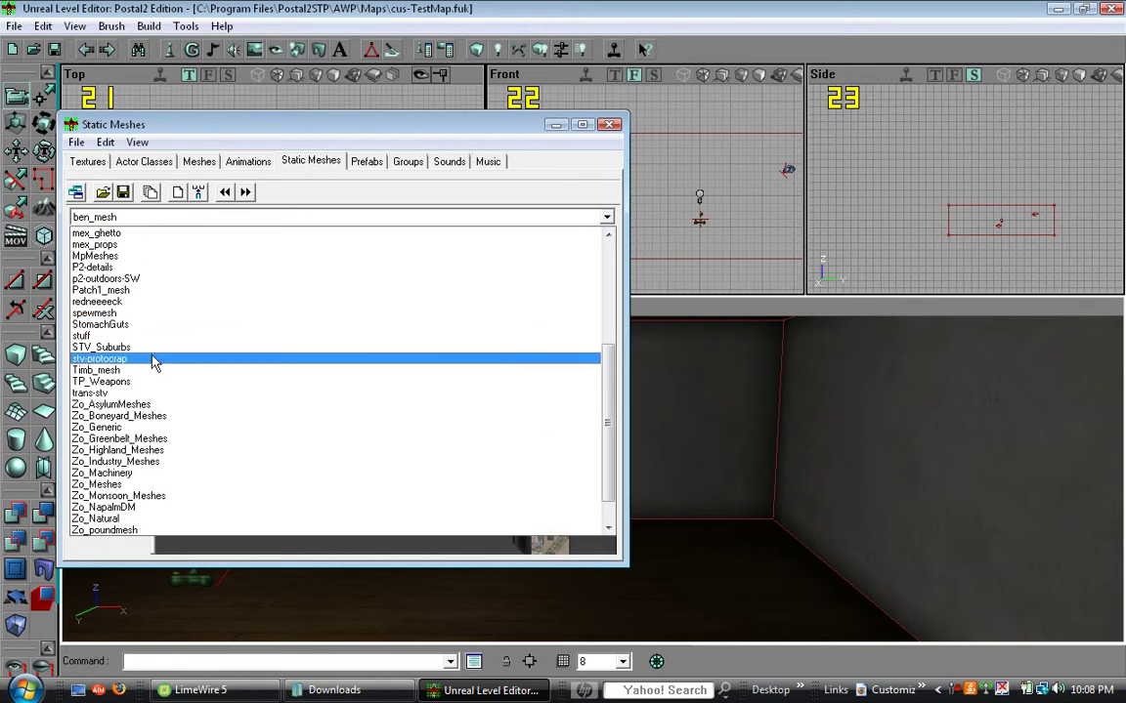
left_click(146, 337)
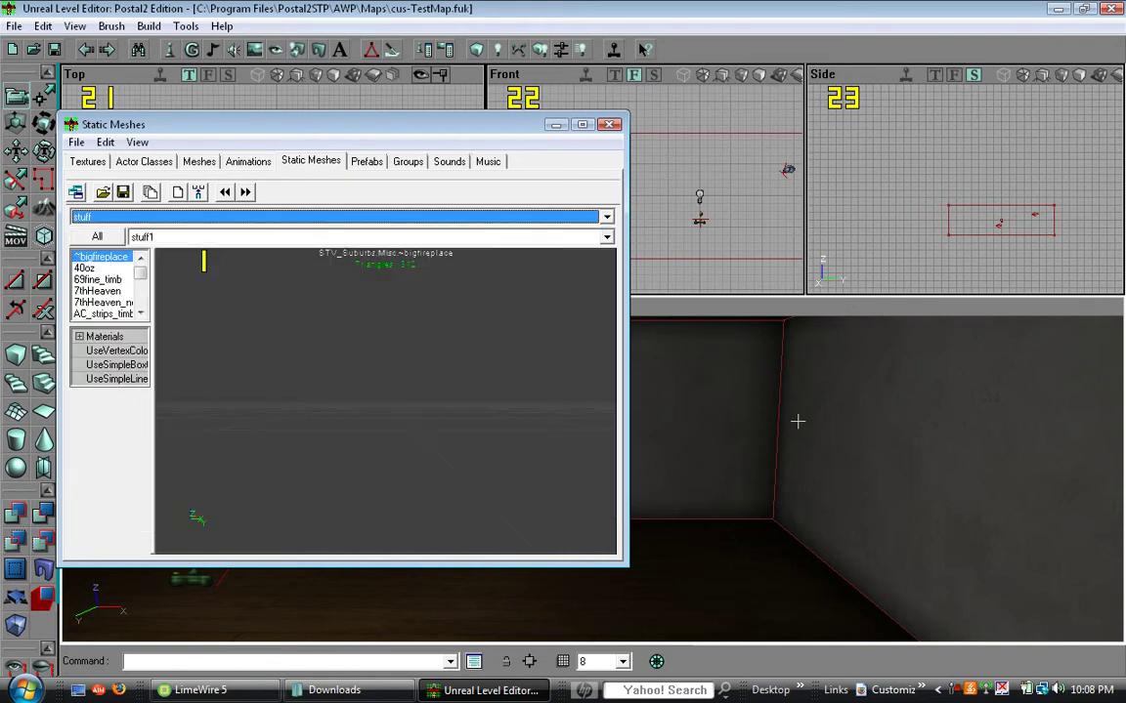
left_click_drag(797, 421, 799, 426)
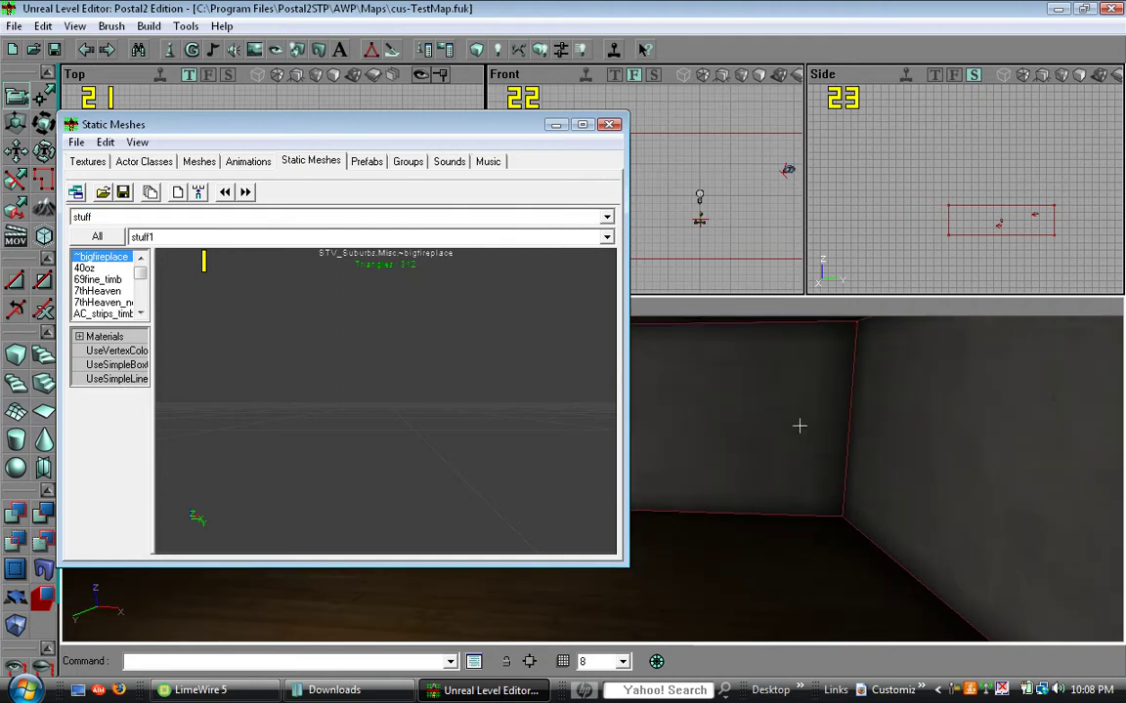
- Look through the meshes of the stuff1 group and select the zo_desk mesh
left_click(90, 291)
scroll(90, 291, "down", 4)
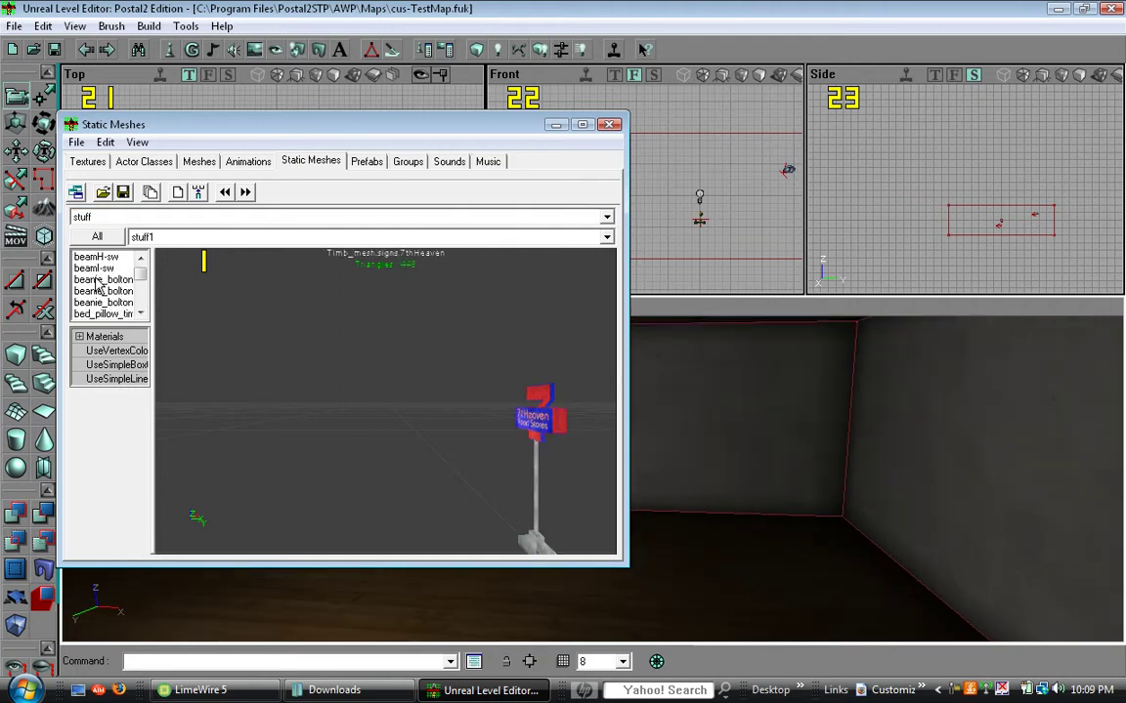
scroll(135, 288, "down", 3)
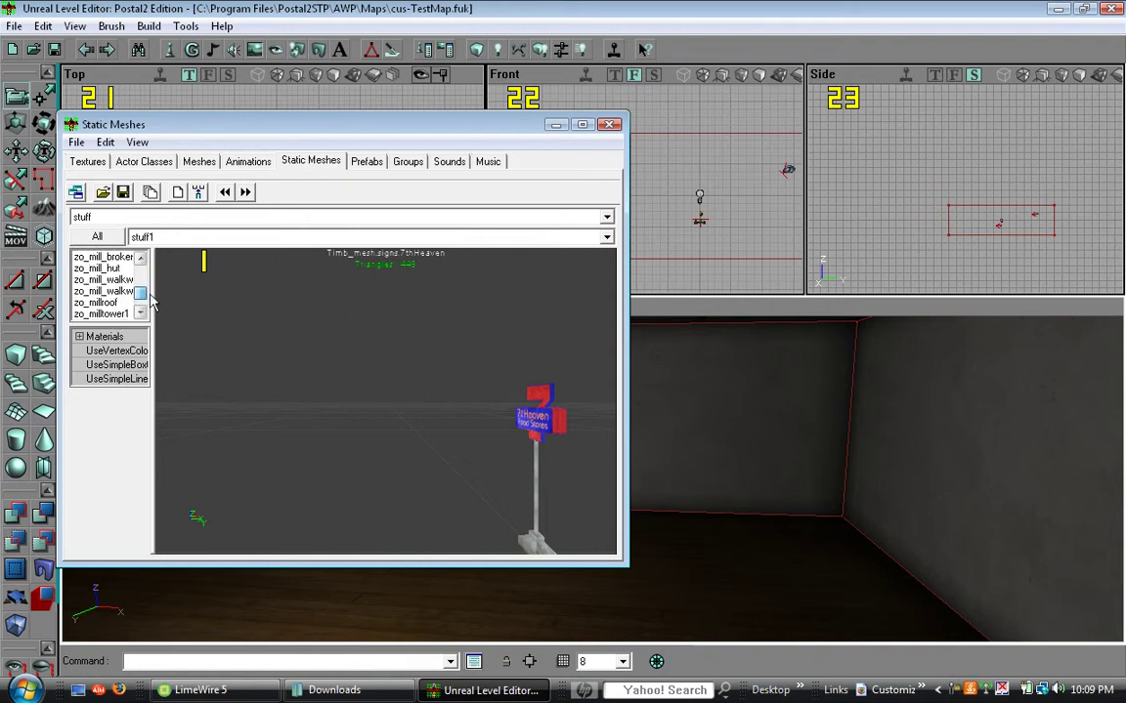
scroll(128, 300, "up", 2)
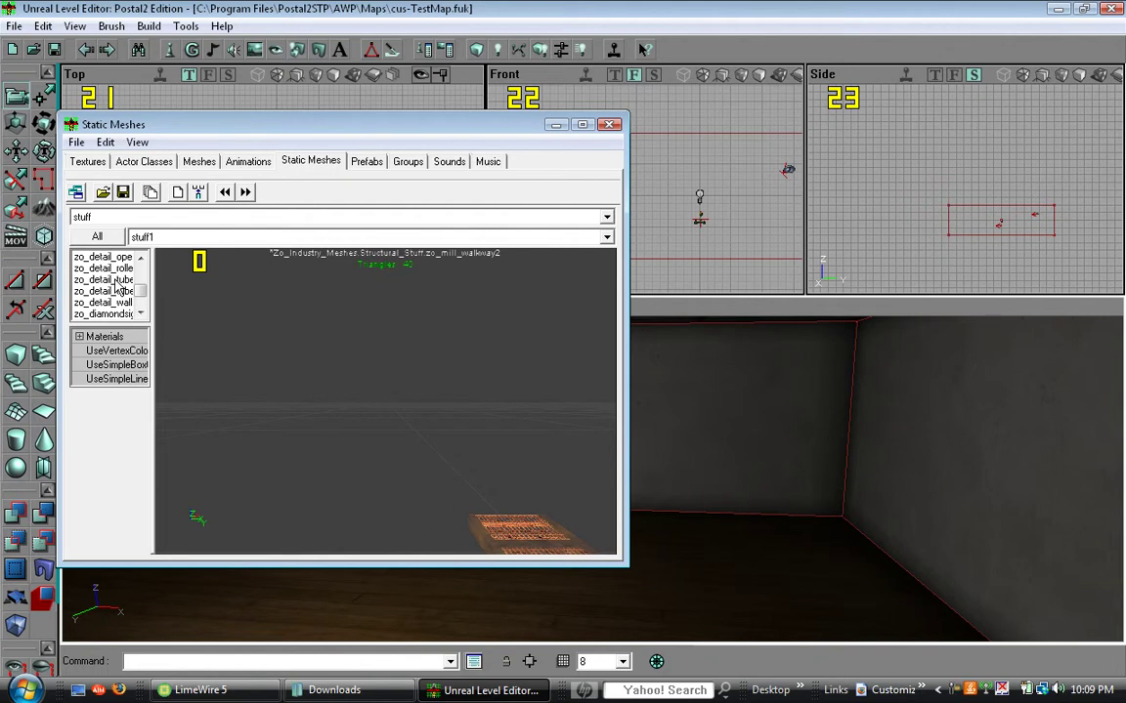
scroll(115, 283, "up", 5)
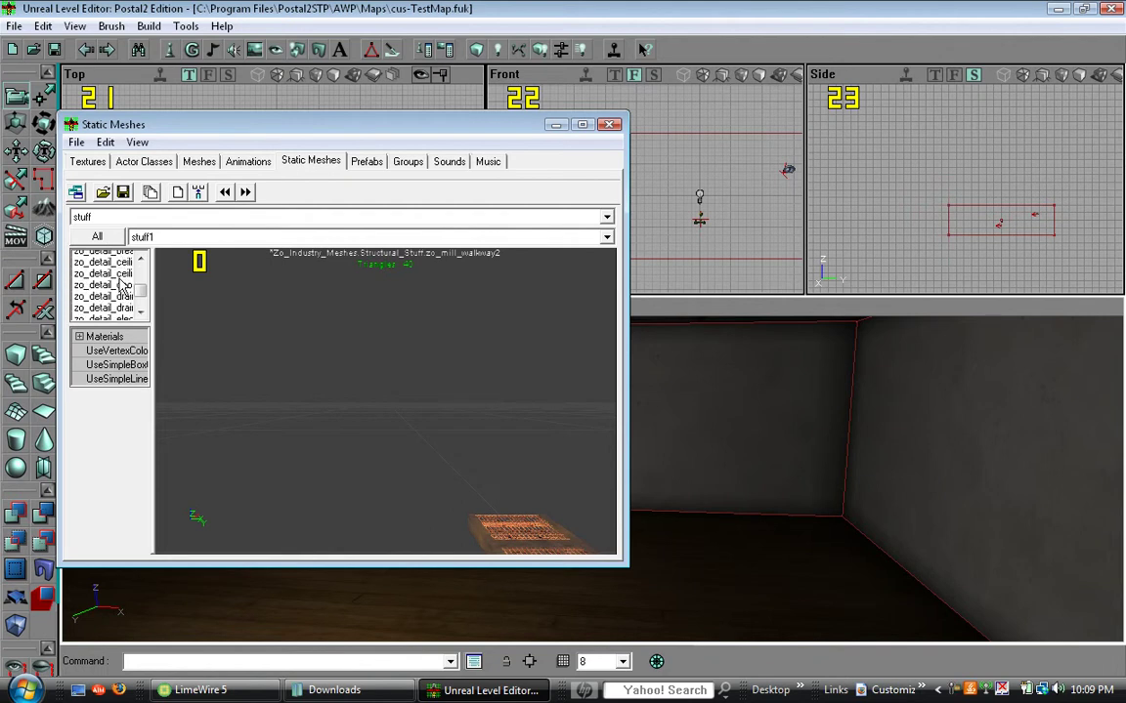
scroll(121, 286, "up", 5)
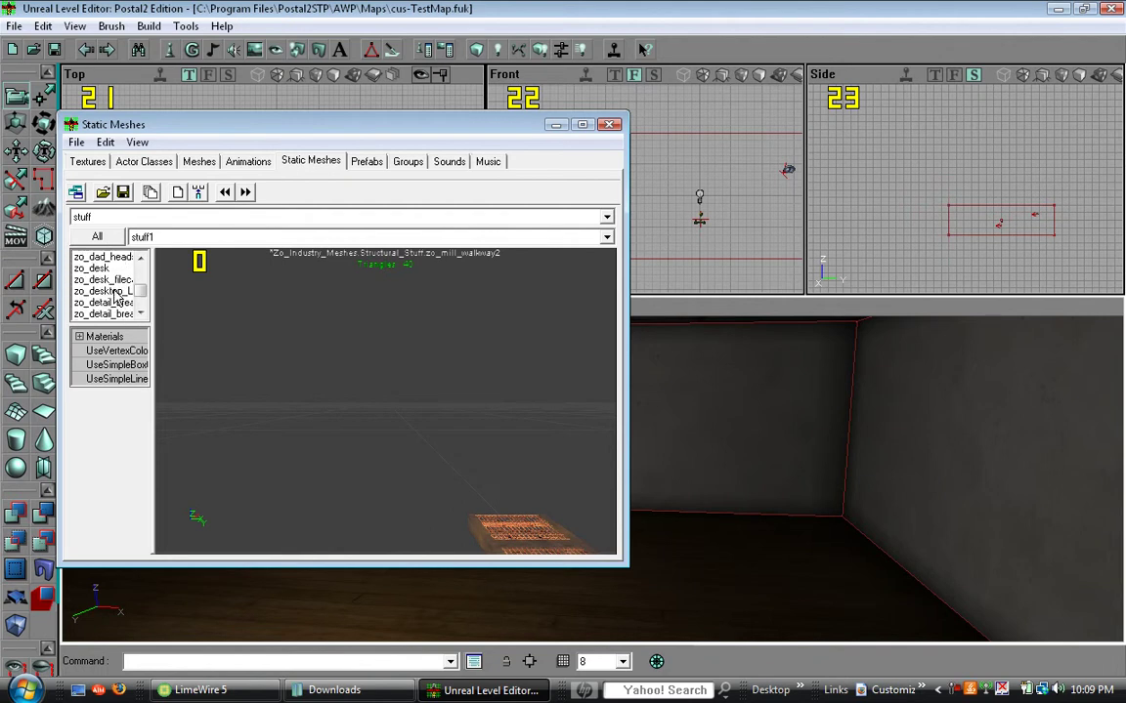
left_click(95, 268)
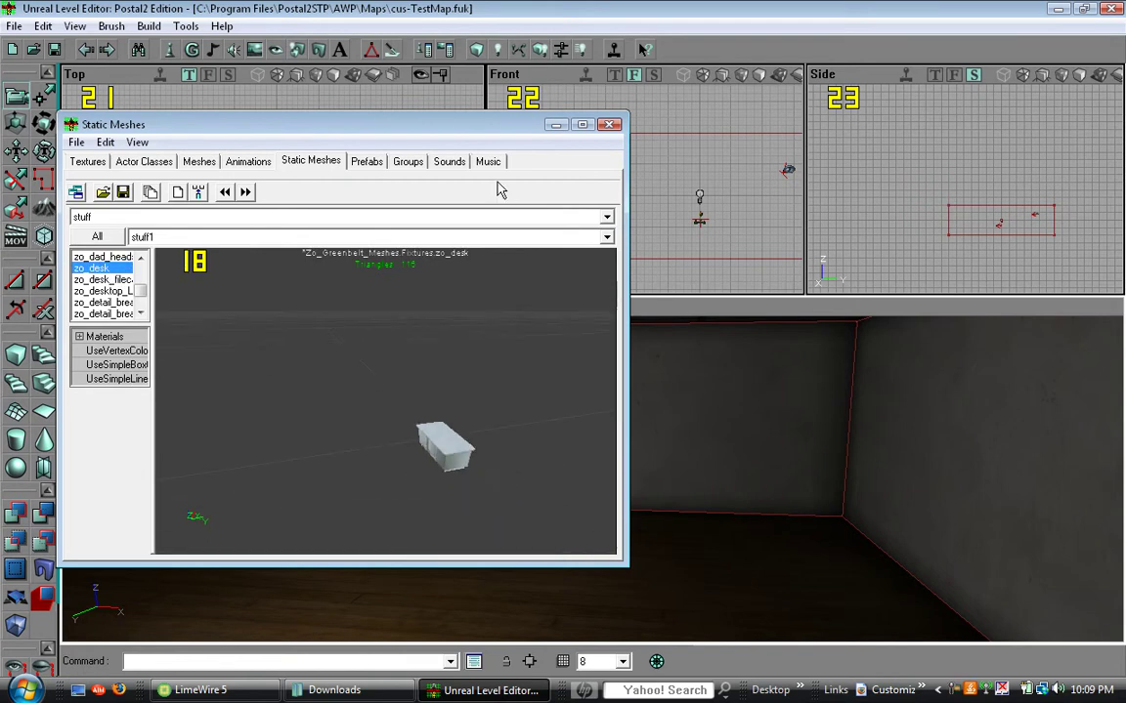
- Minimize the mesh browser and add the zo_desk static mesh to the room's floor near the far corner
left_click(555, 124)
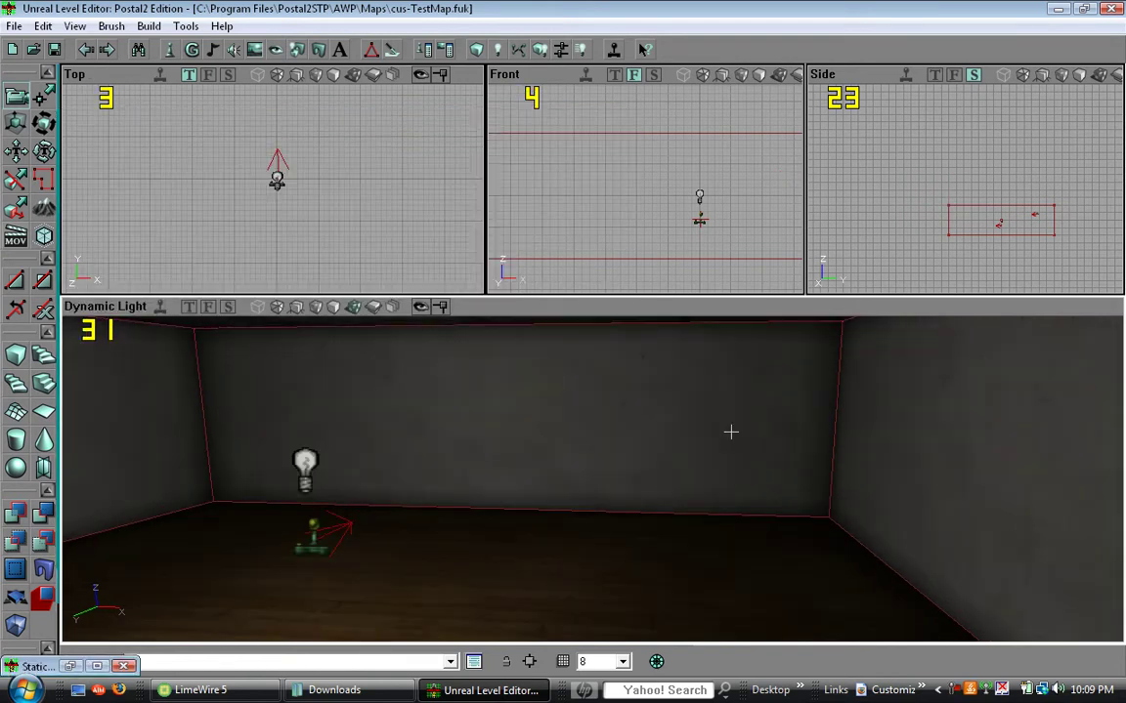
right_click(731, 585)
left_click(829, 321)
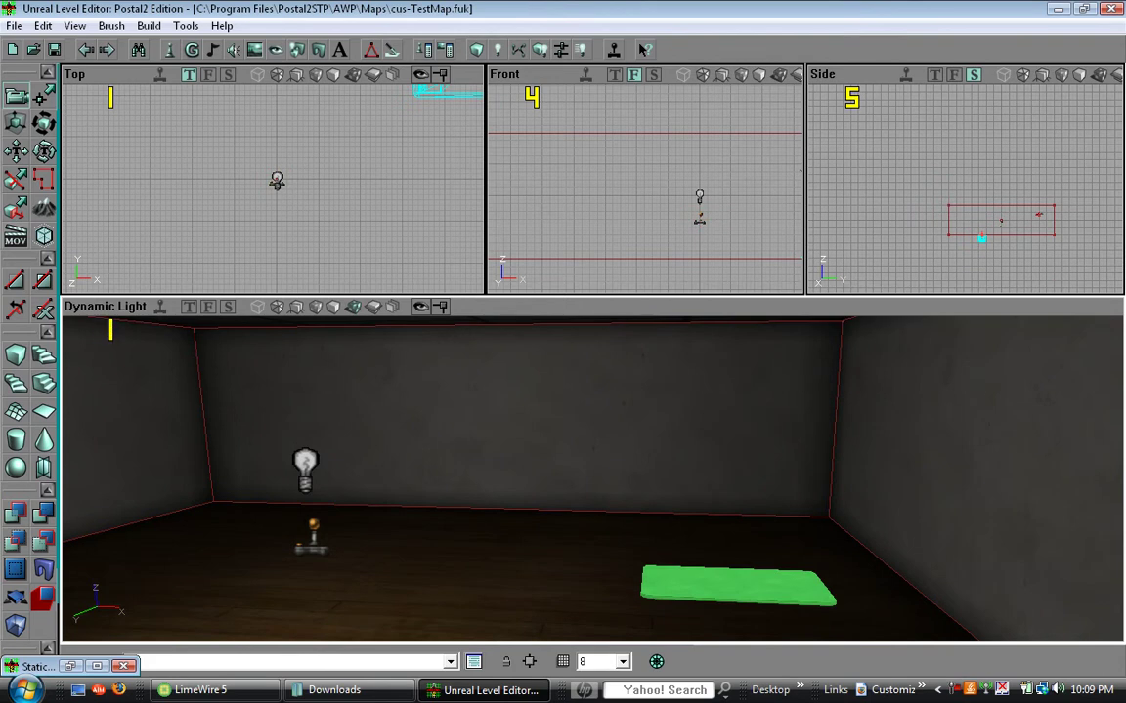
middle_click_drag(592, 478, 635, 532)
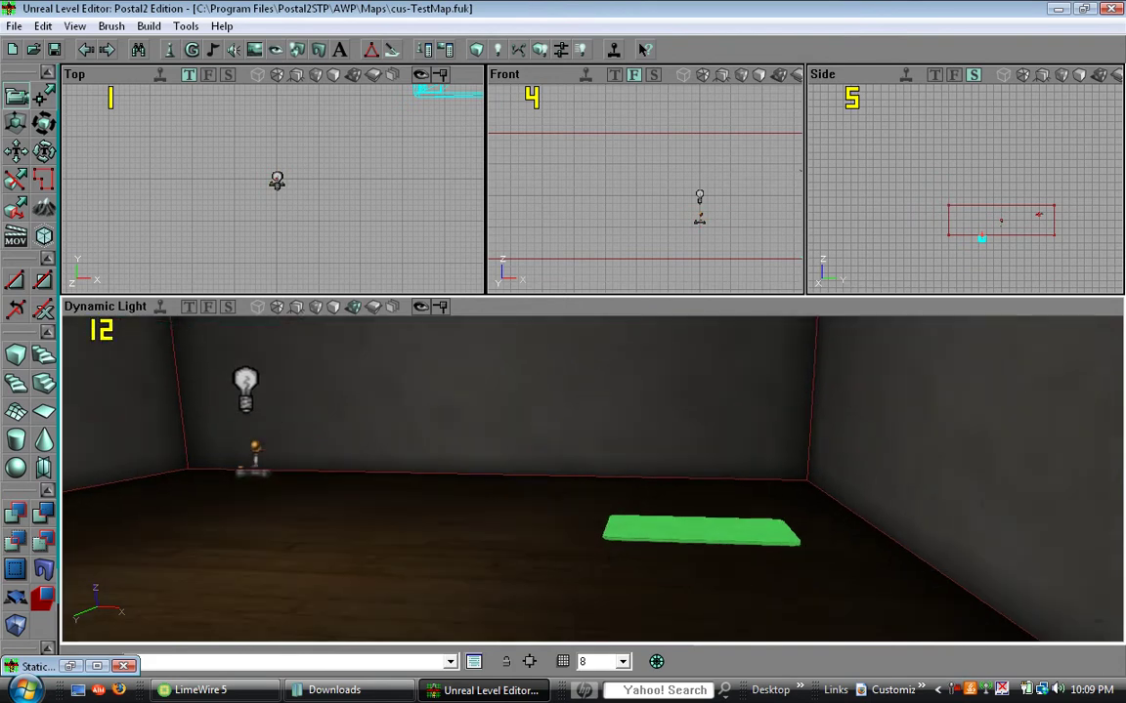
right_click_drag(616, 449, 755, 484)
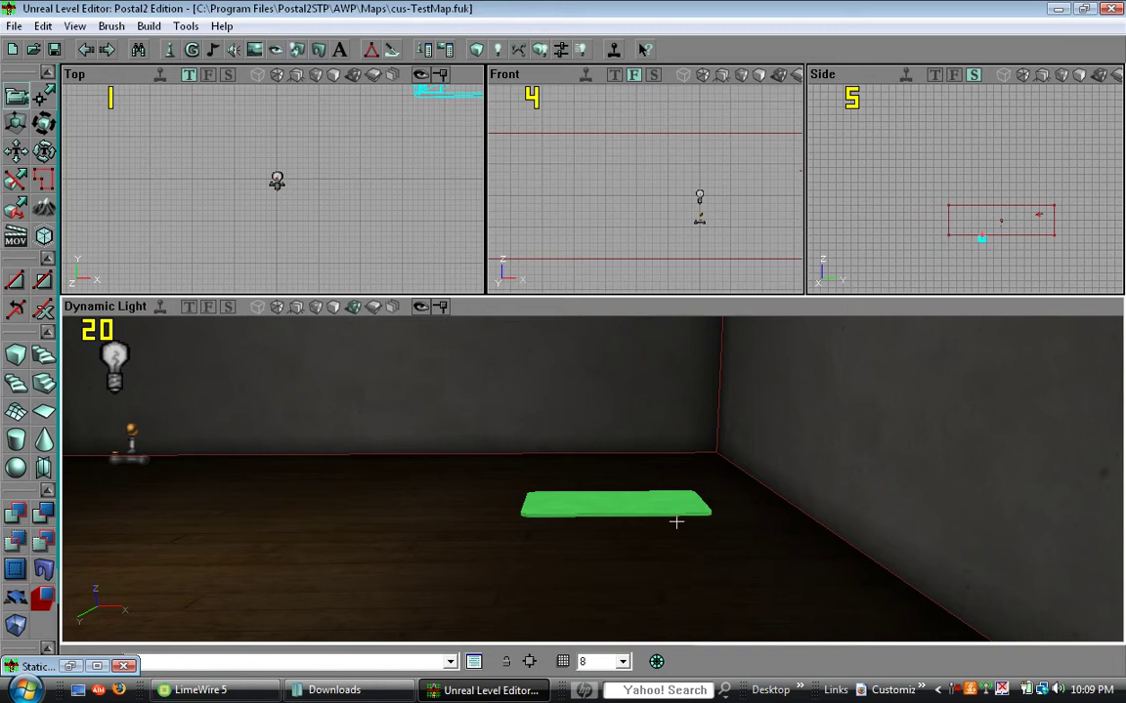
- Raise the desk out of the floor so it stands on the surface, and check its height in the Side view
left_click_drag(678, 496, 678, 436, "ctrl")
left_click_drag(686, 514, 686, 518, "ctrl")
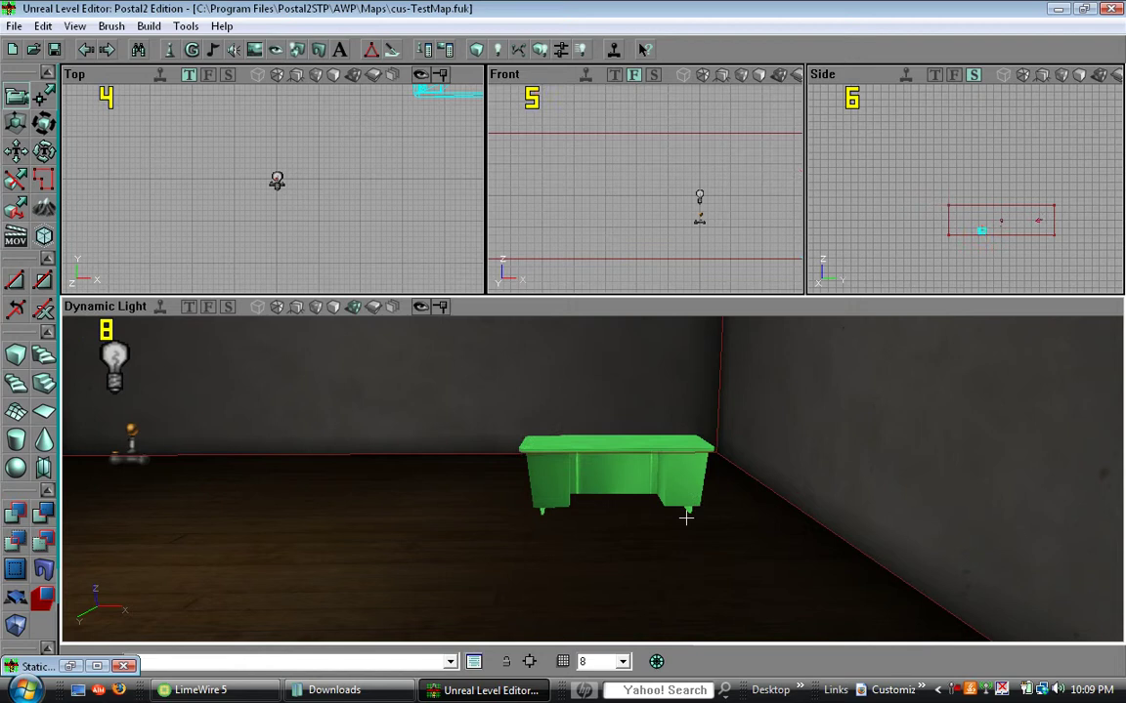
left_click_drag(976, 190, 899, 189)
scroll(976, 189, "up", 5)
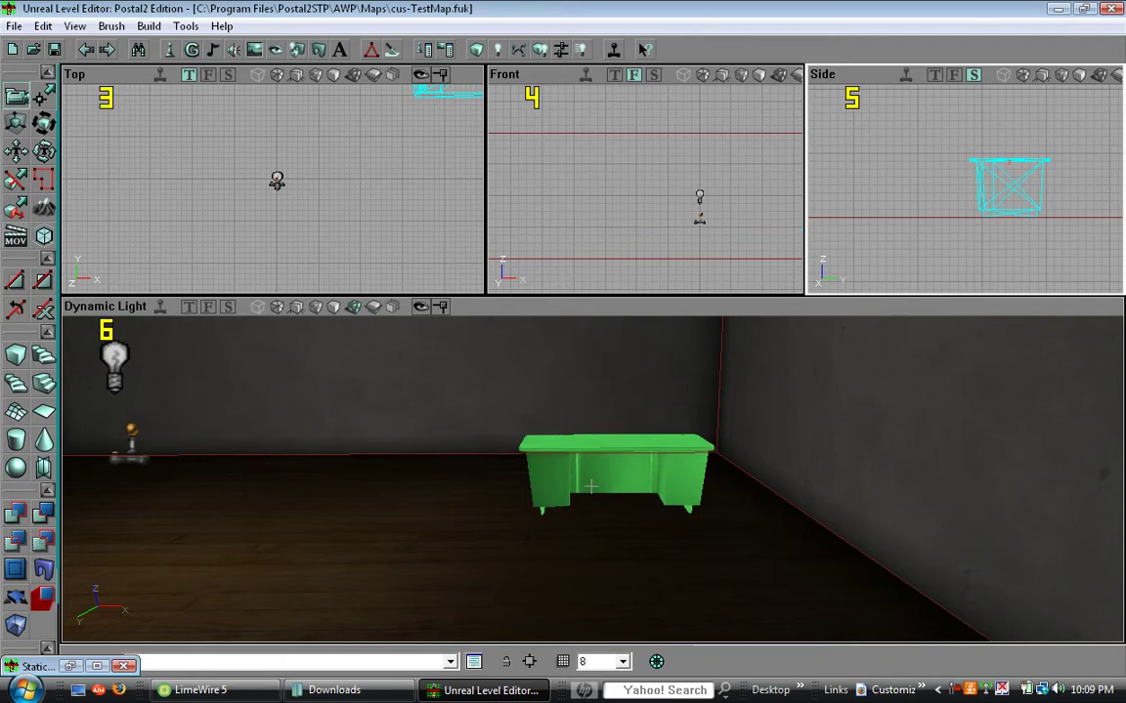
- Select the desk in the Top view and rotate it half a turn about the vertical axis, so its closed side faces the room
mouse_move(590, 486)
left_mouse_down()
mouse_move(587, 420)
mouse_move(583, 491)
mouse_move(552, 494)
mouse_move(586, 493)
left_mouse_up()
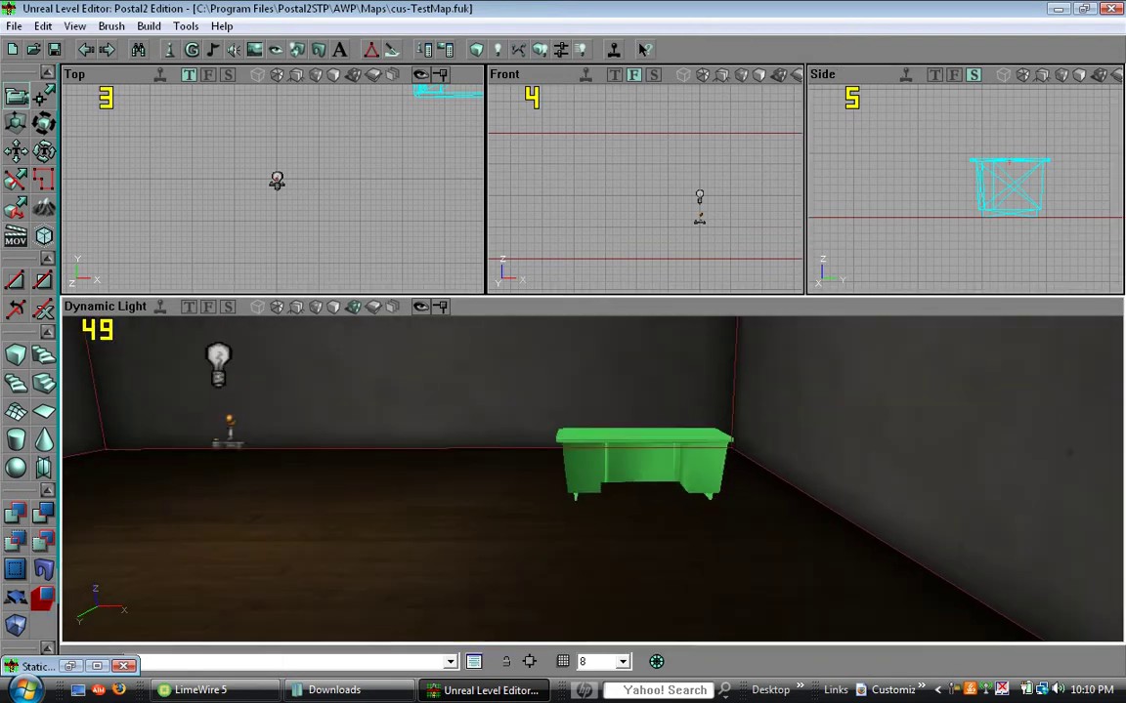
left_click(223, 423)
mouse_move(342, 450)
left_mouse_down()
mouse_move(352, 509)
mouse_move(349, 451)
left_mouse_up()
mouse_move(349, 451)
right_mouse_down()
mouse_move(327, 420)
mouse_move(334, 460)
right_mouse_up()
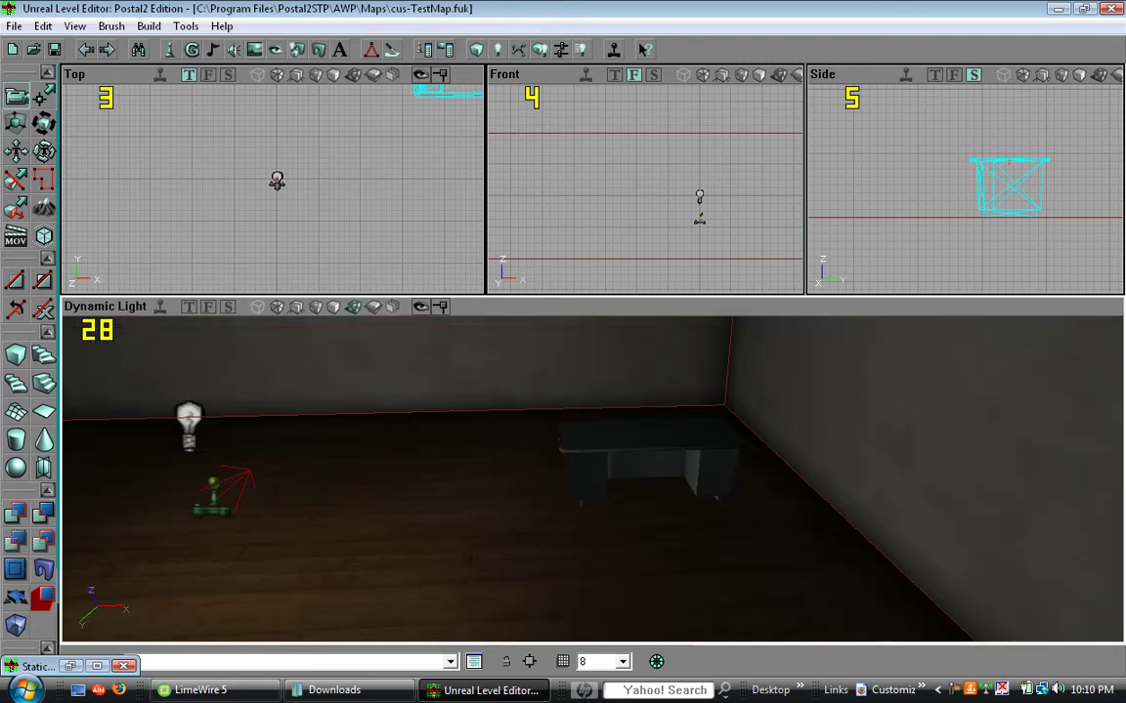
mouse_move(327, 176)
left_mouse_down()
mouse_move(356, 131)
mouse_move(452, 84)
left_mouse_up()
left_click(391, 165)
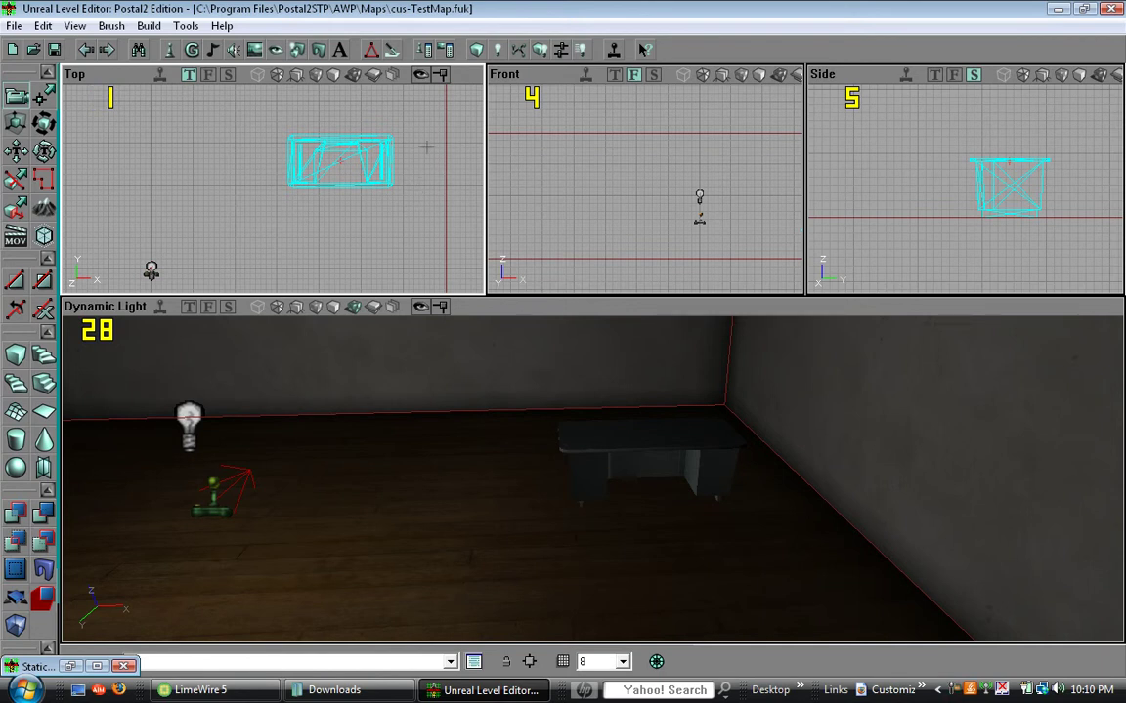
right_click_drag(426, 146, 584, 146, "ctrl")
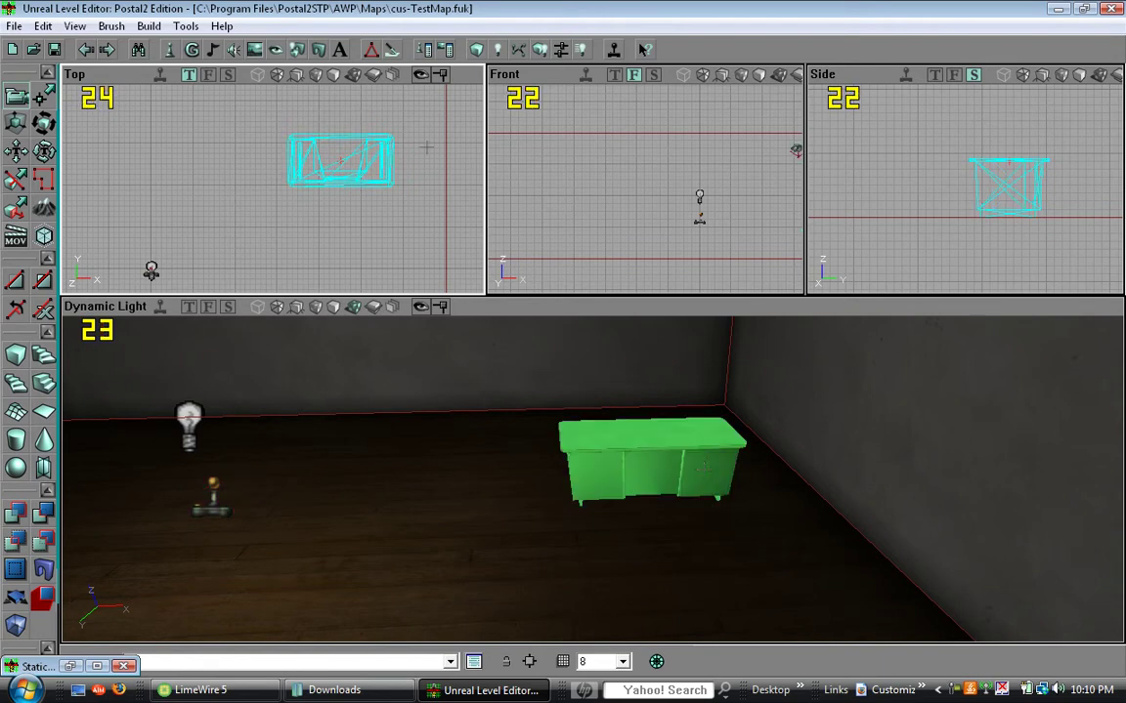
left_click_drag(695, 450, 694, 401)
right_click_drag(694, 480, 689, 371)
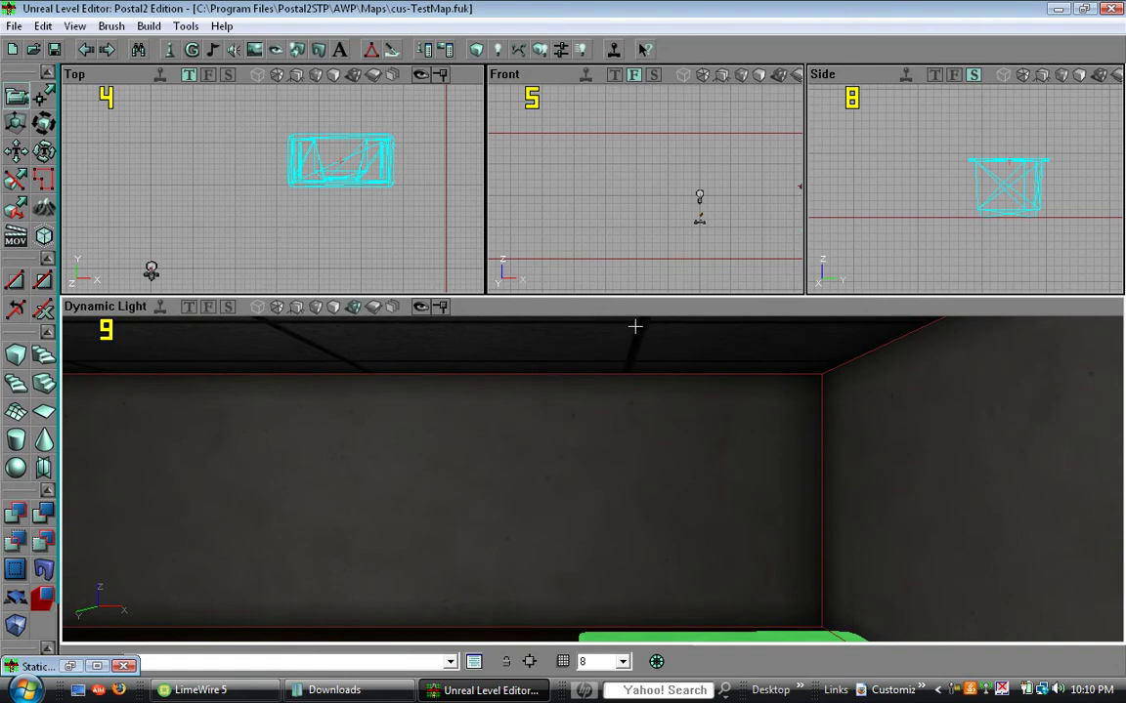
right_click_drag(580, 391, 581, 476)
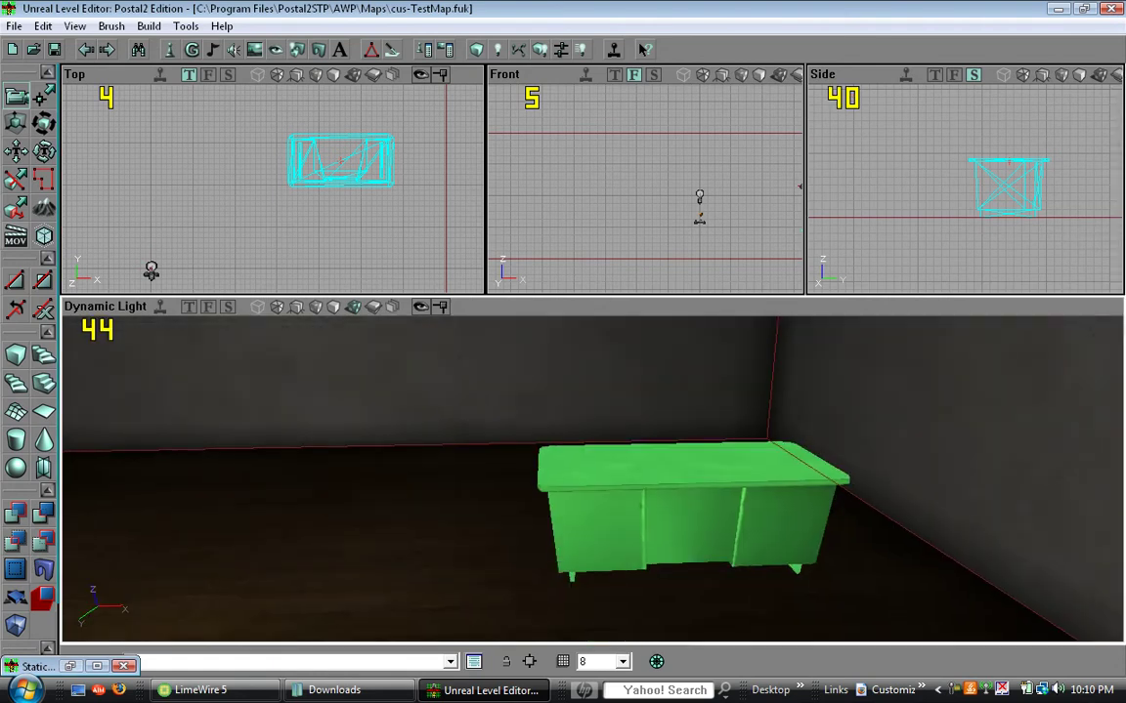
mouse_move(579, 391)
left_mouse_down()
mouse_move(562, 479)
mouse_move(559, 400)
left_mouse_up()
right_click_drag(507, 371, 475, 329)
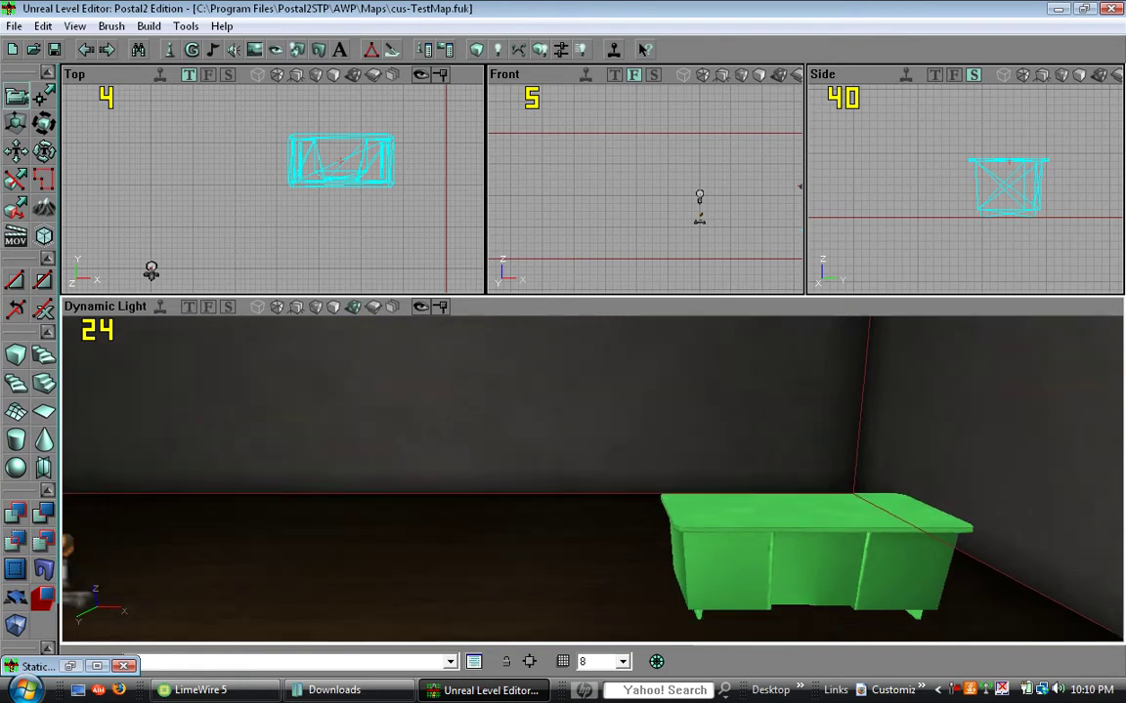
- Restore the mesh browser and switch it to the Timb_mesh package
left_click(71, 667)
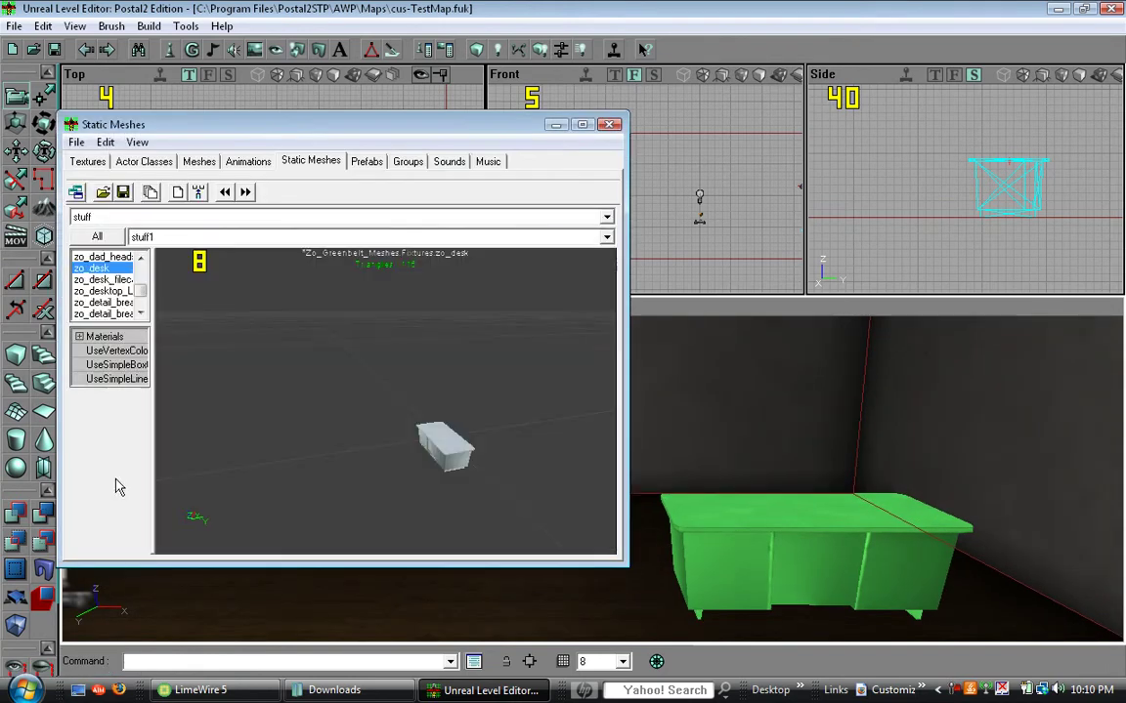
left_click(200, 223)
left_click(200, 222)
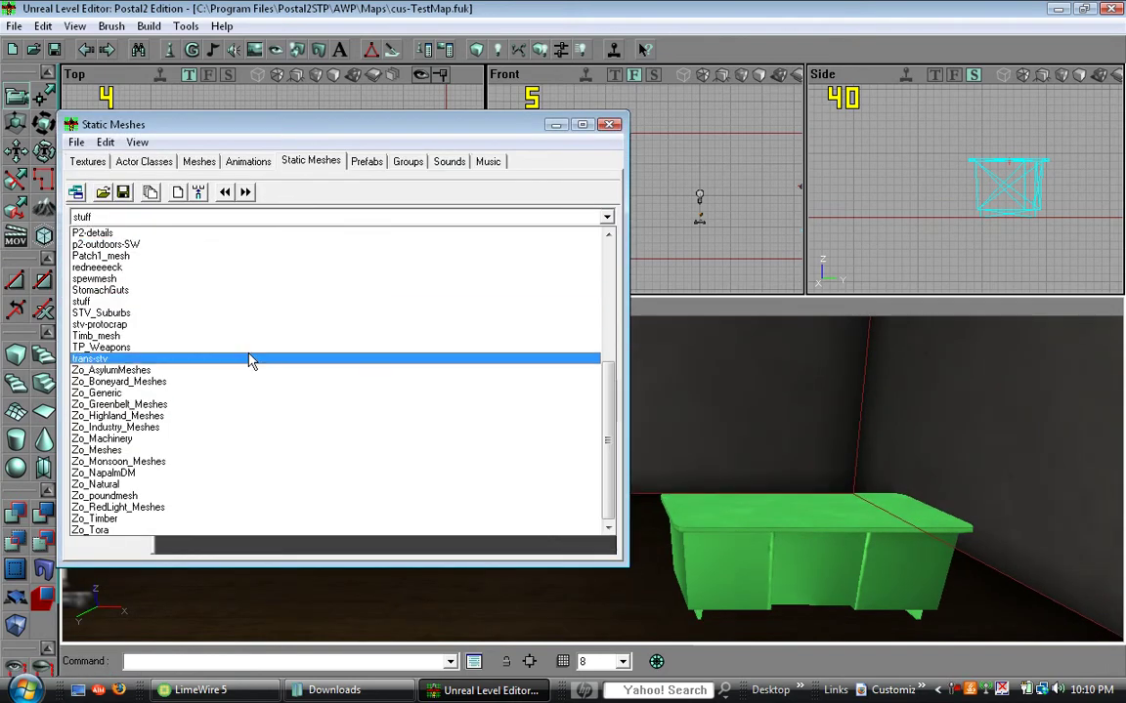
scroll(249, 354, "up", 1)
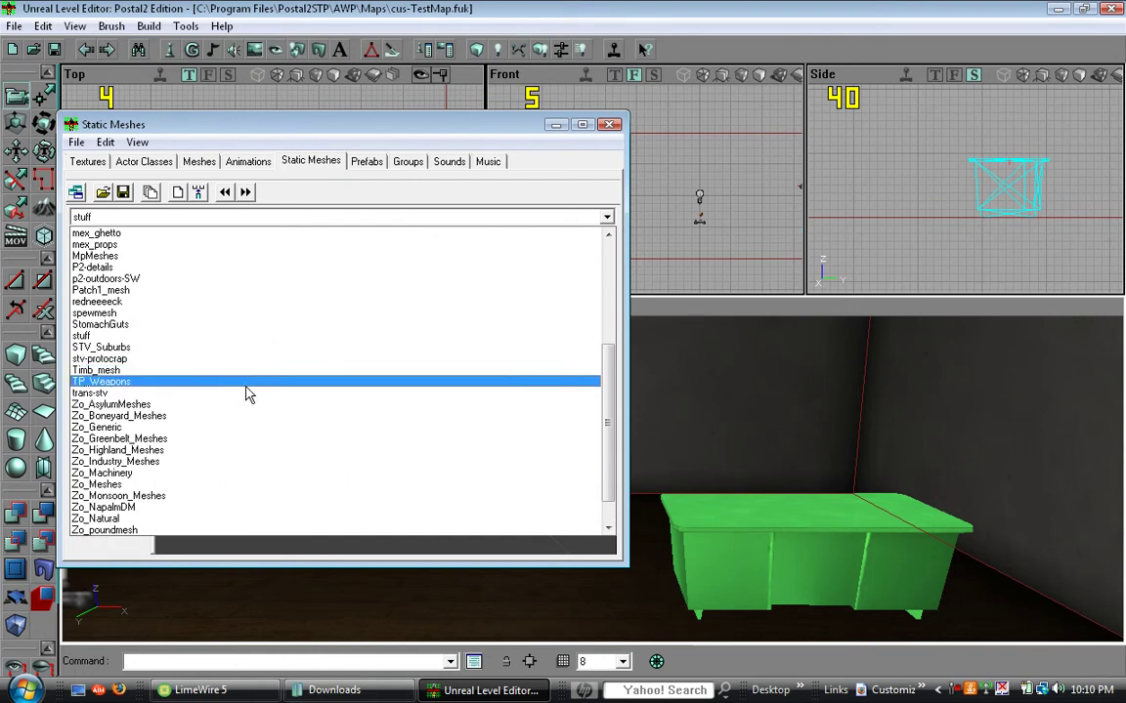
left_click(184, 371)
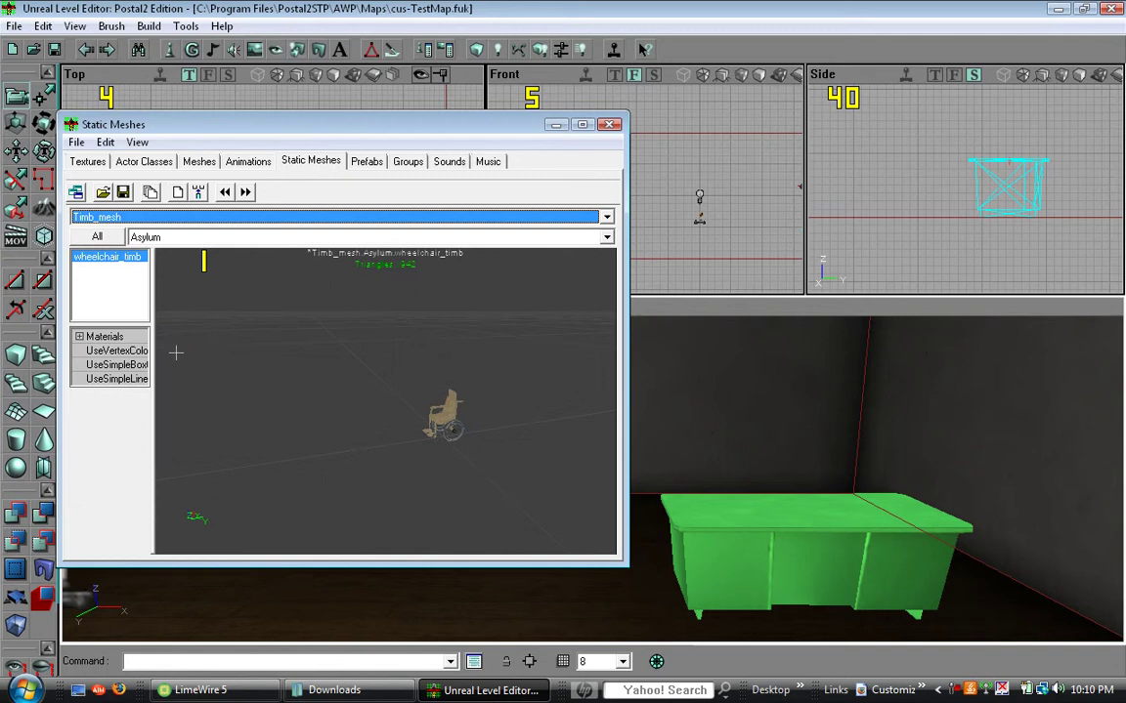
- Open the package's office group, select the boss_chair_timb mesh and inspect it in the preview
left_click(162, 238)
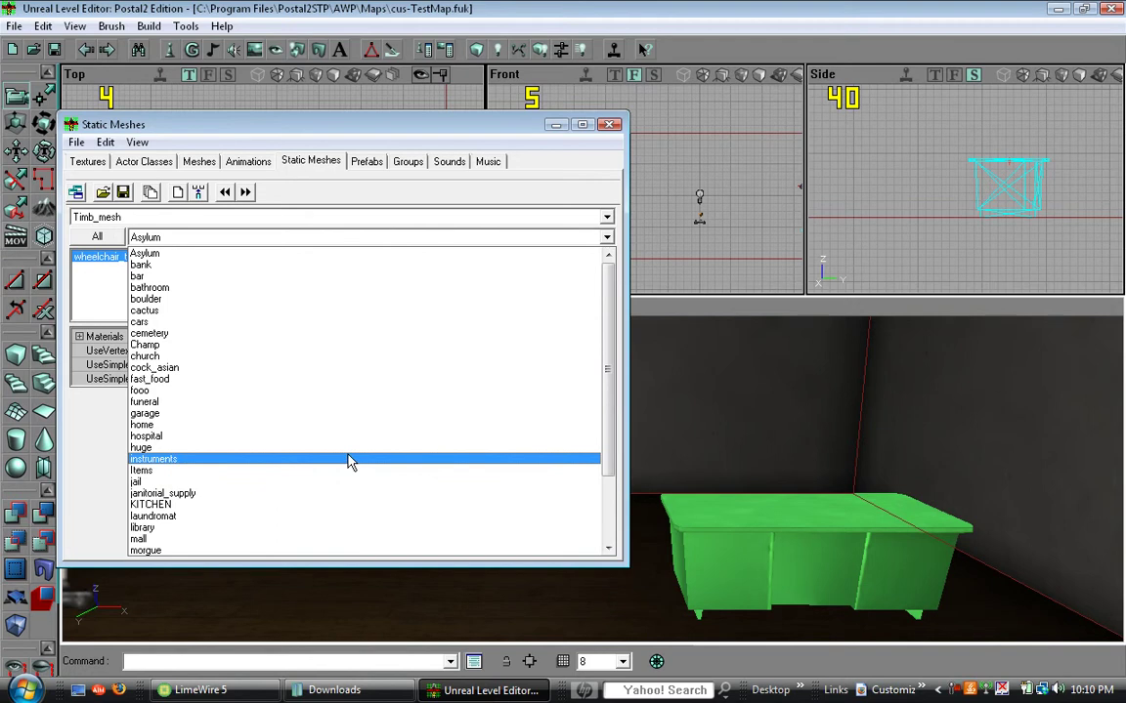
scroll(323, 459, "down", 3)
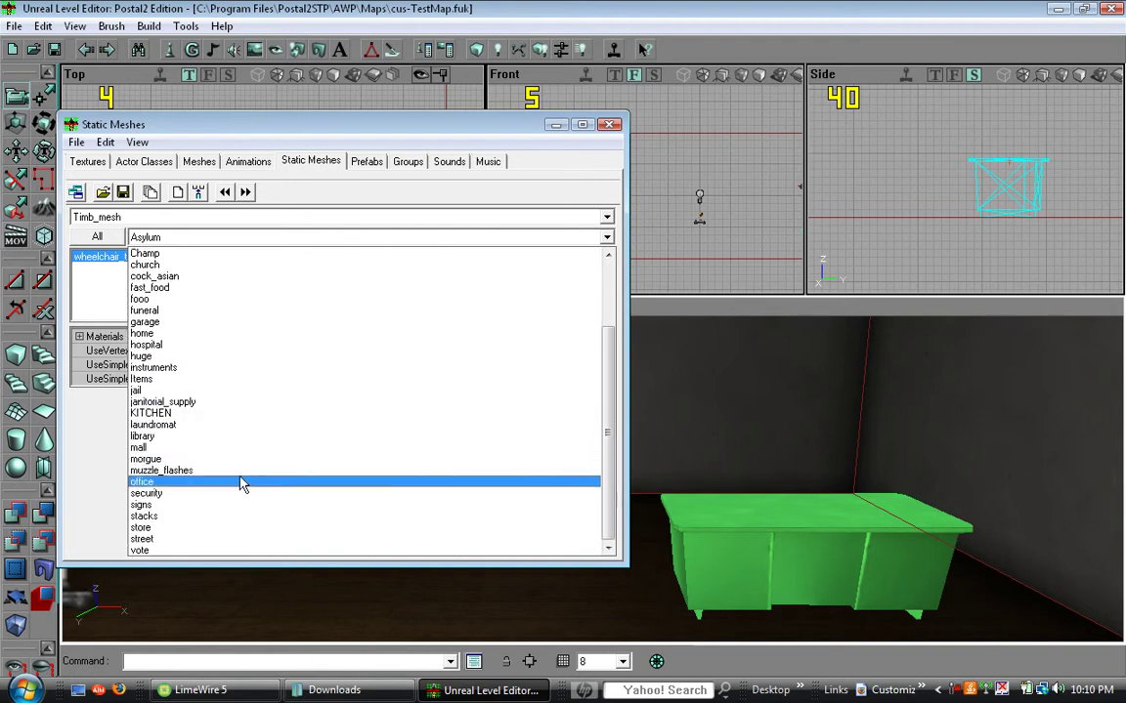
left_click(234, 482)
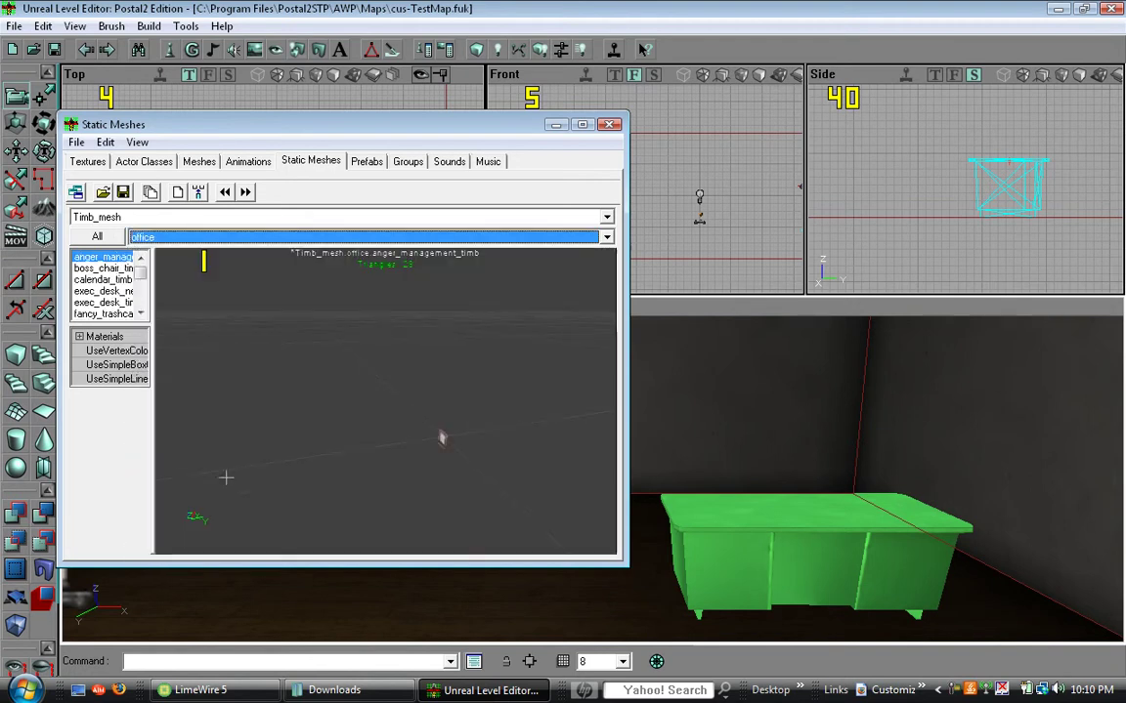
left_click(103, 268)
mouse_move(361, 374)
left_mouse_down()
mouse_move(376, 367)
mouse_move(357, 386)
mouse_move(352, 362)
mouse_move(361, 374)
left_mouse_up()
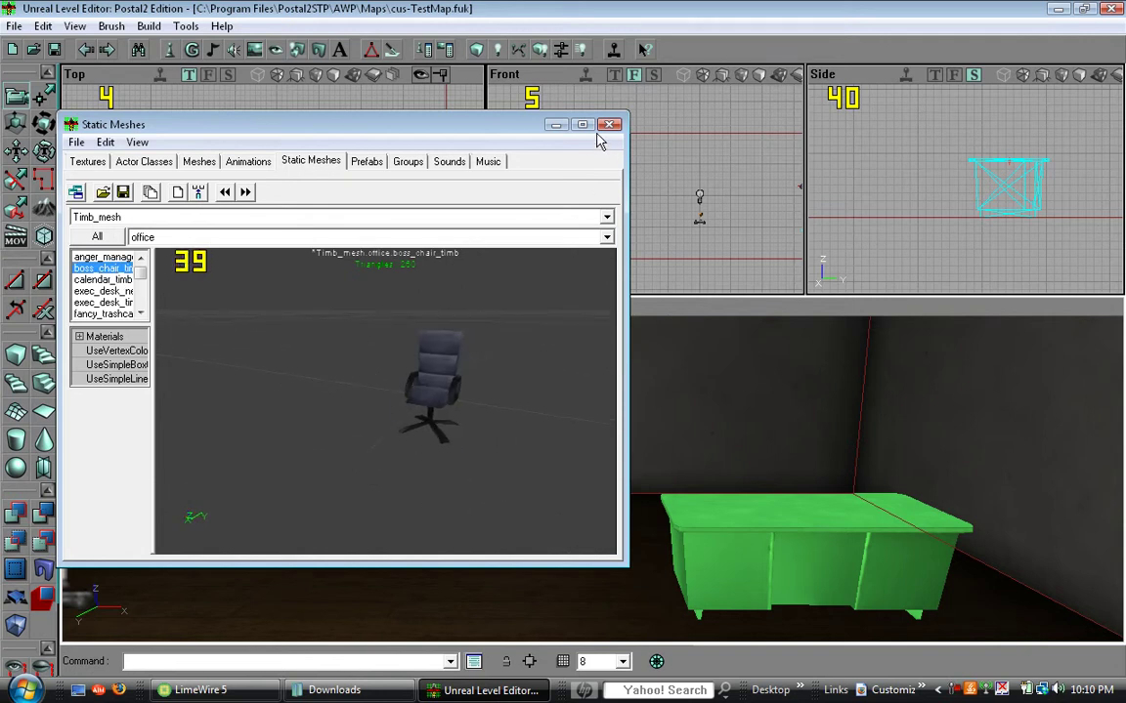
- Add the boss_chair_timb static mesh behind the desk and raise it in the Side view until its base rests on the floor
left_click(555, 124)
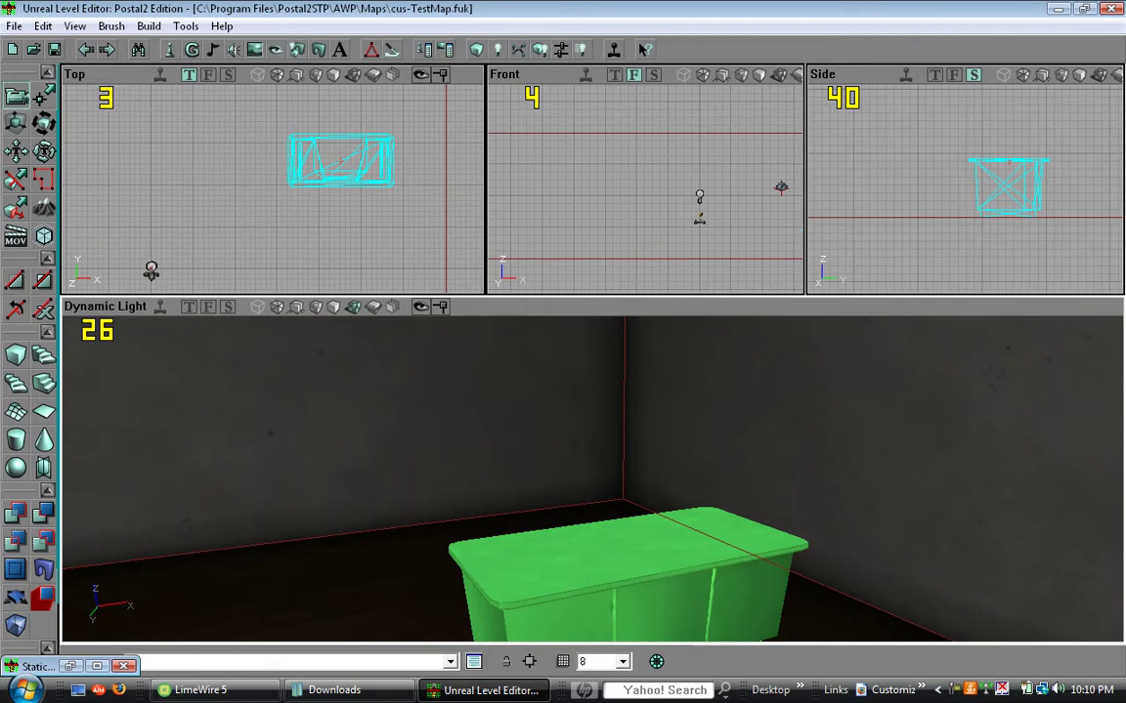
mouse_move(571, 475)
right_mouse_down()
mouse_move(547, 567)
mouse_move(570, 474)
right_mouse_up()
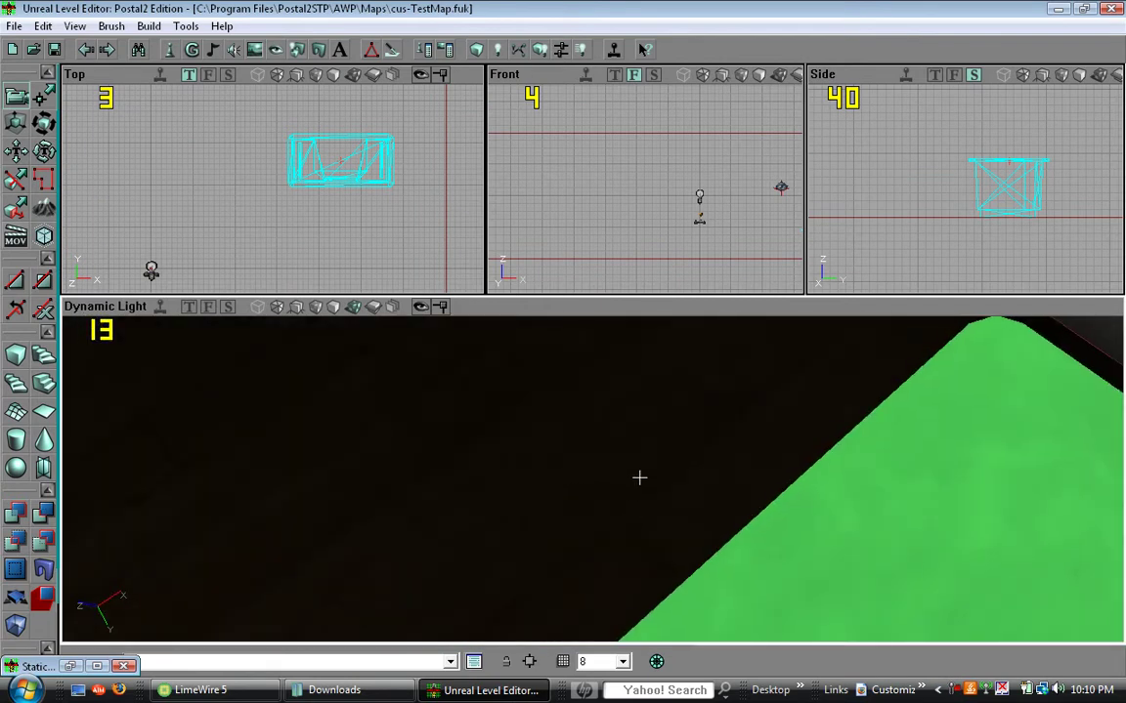
right_click(628, 465)
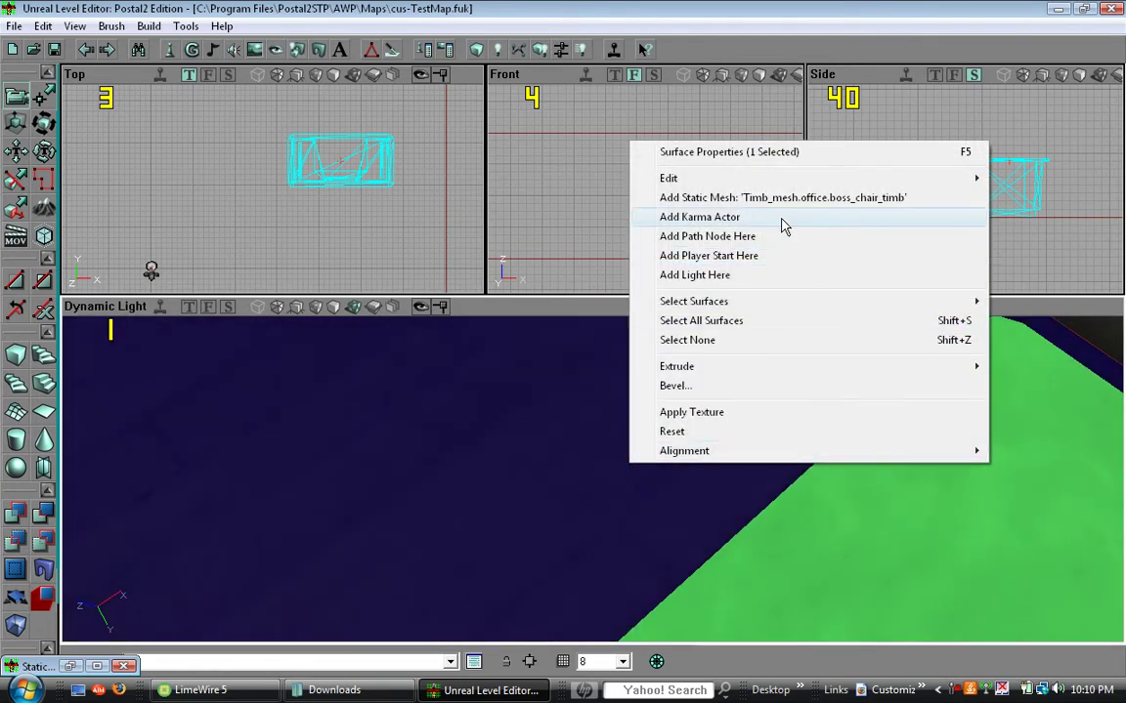
left_click(872, 199)
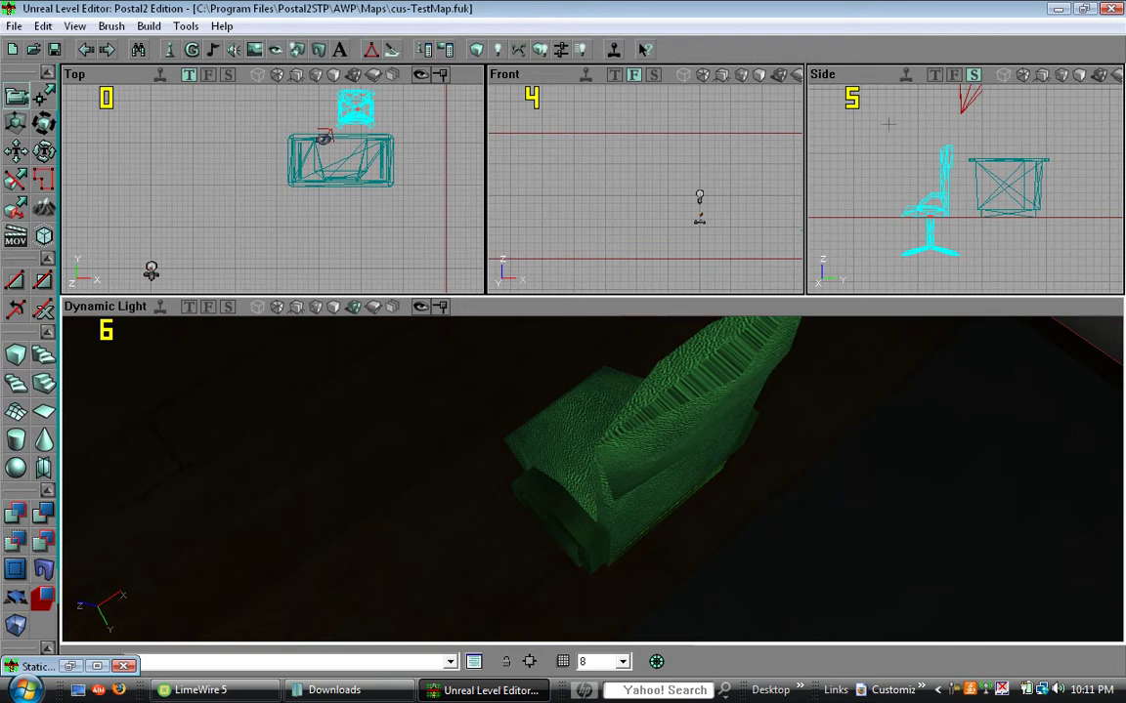
left_click_drag(935, 252, 933, 212, "ctrl")
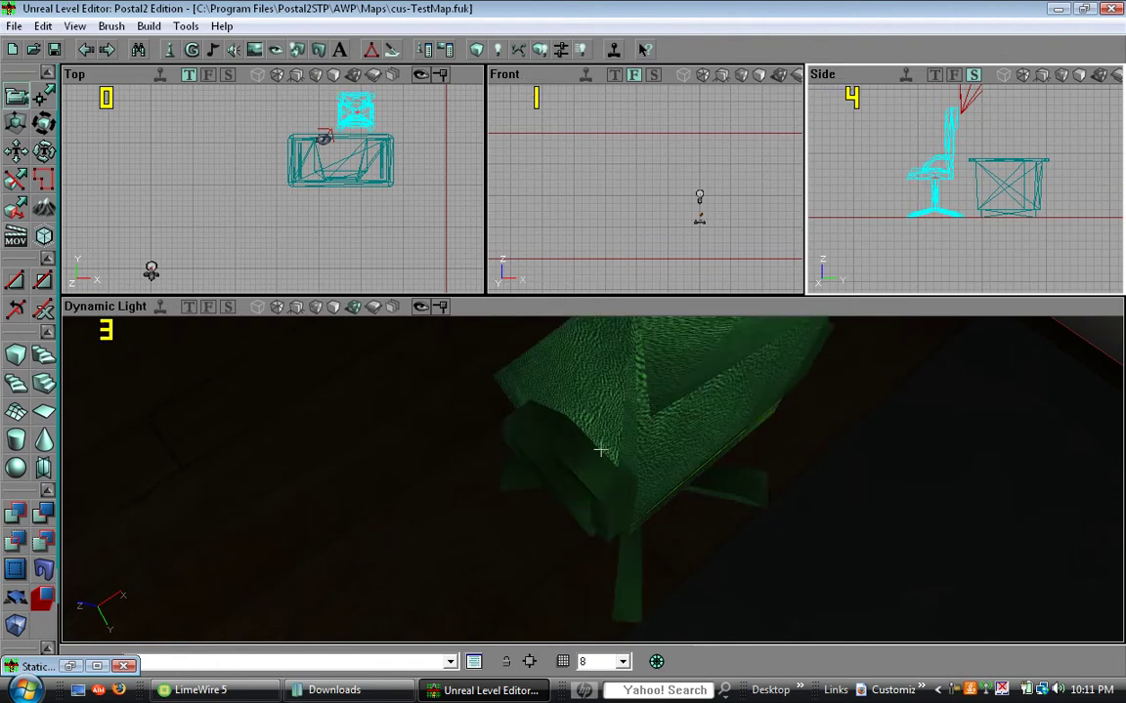
- Rotate the chair in the Top view so it faces the desk at a slight angle, and move it close to the desk
left_click_drag(575, 474, 577, 547)
right_click_drag(578, 476, 598, 420)
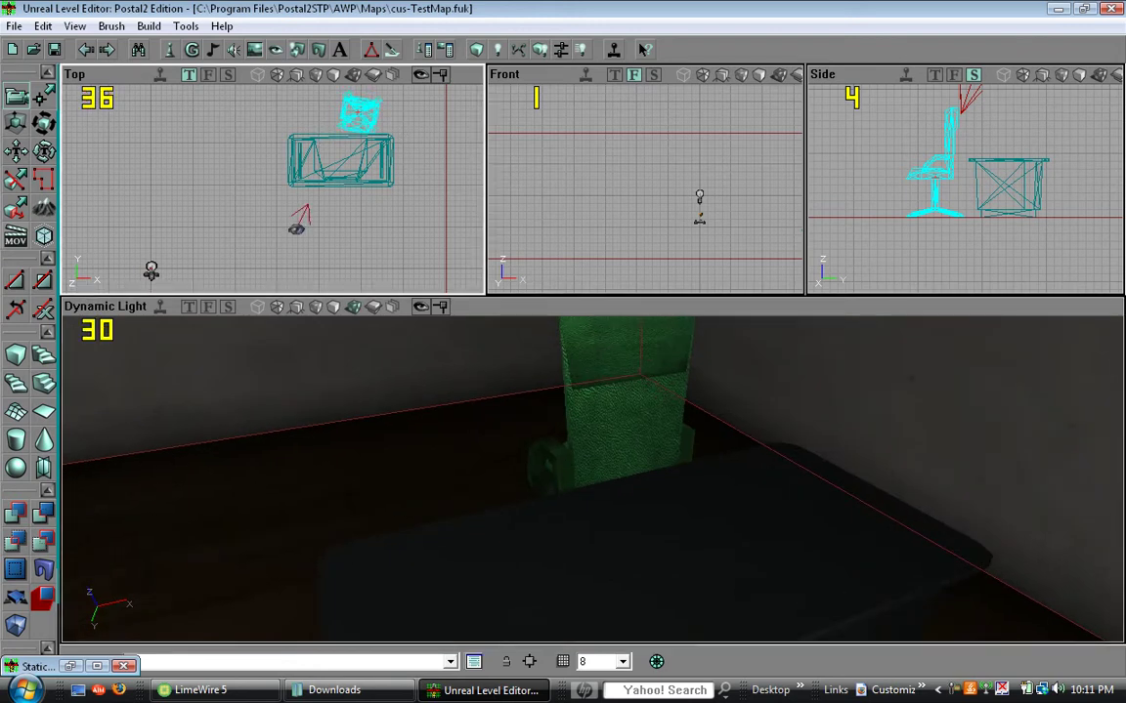
right_click_drag(363, 118, 371, 118, "ctrl")
left_click_drag(451, 233, 447, 238, "ctrl")
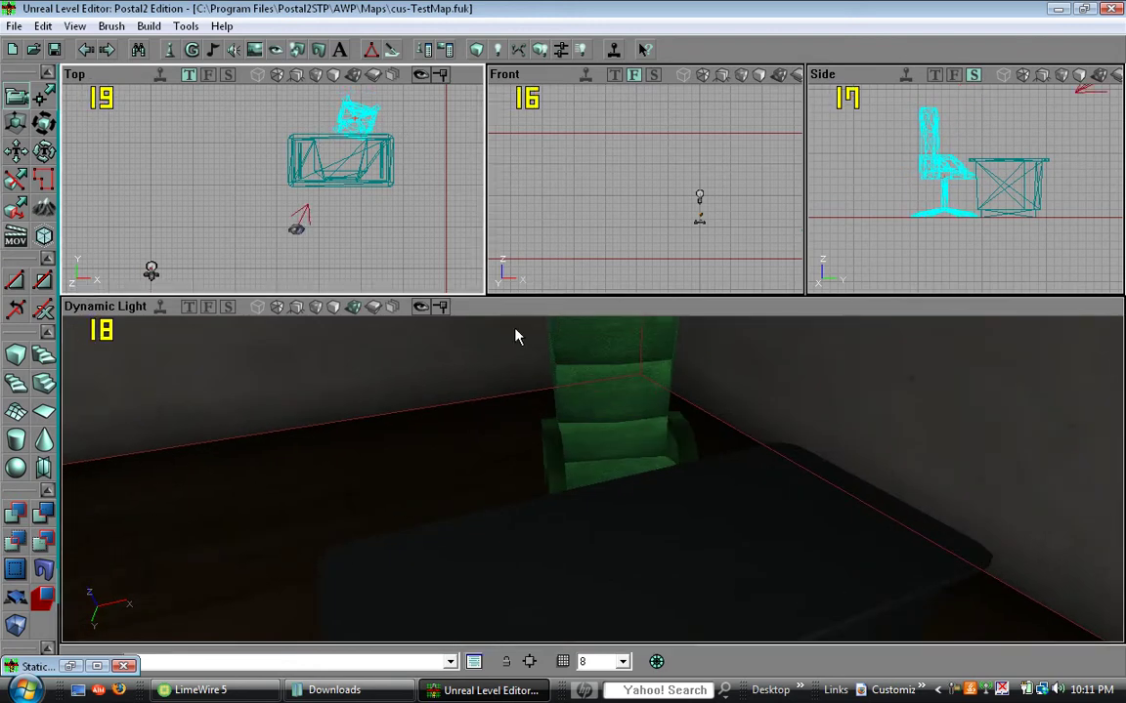
left_click_drag(559, 412, 529, 408)
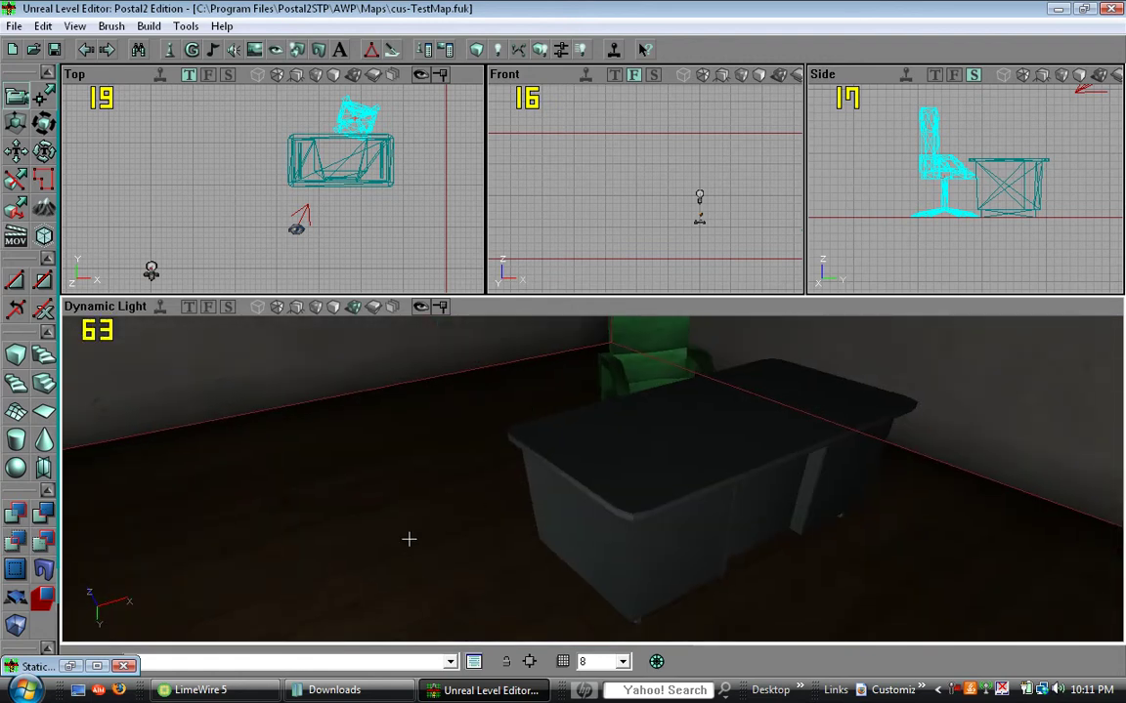
- Restore the mesh browser and display the COMPUTER-MONITOR-SW mesh from the furniture-STV package's HOME_interior group
left_click(70, 669)
left_click(147, 218)
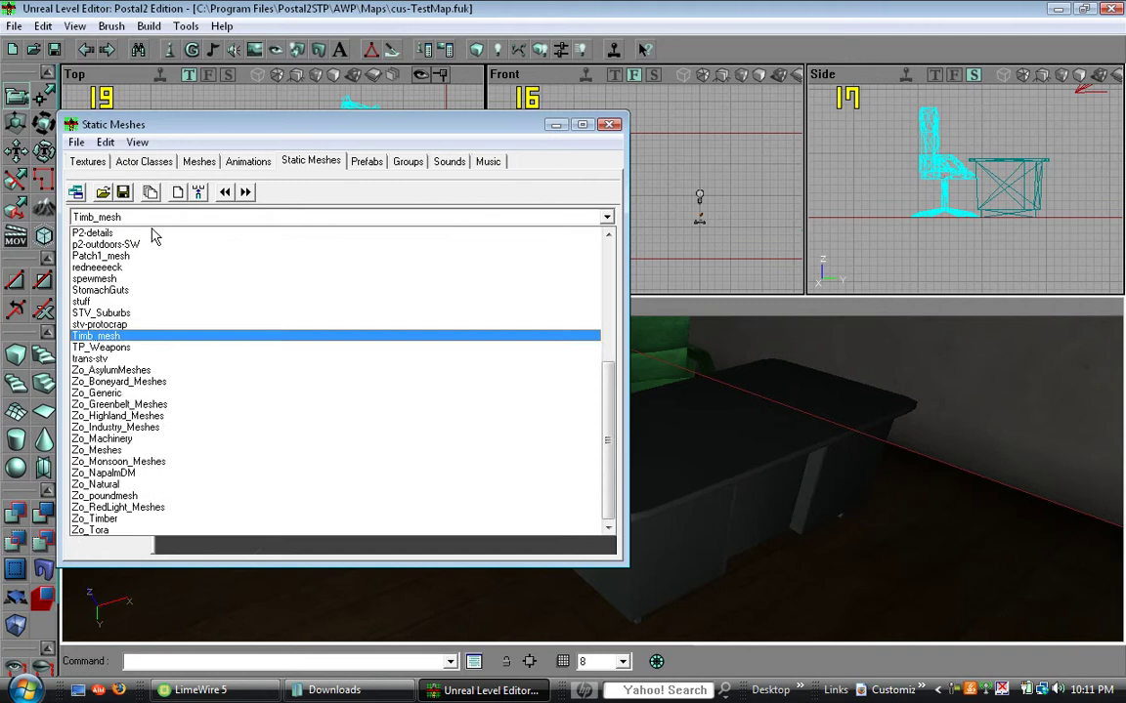
scroll(222, 340, "up", 7)
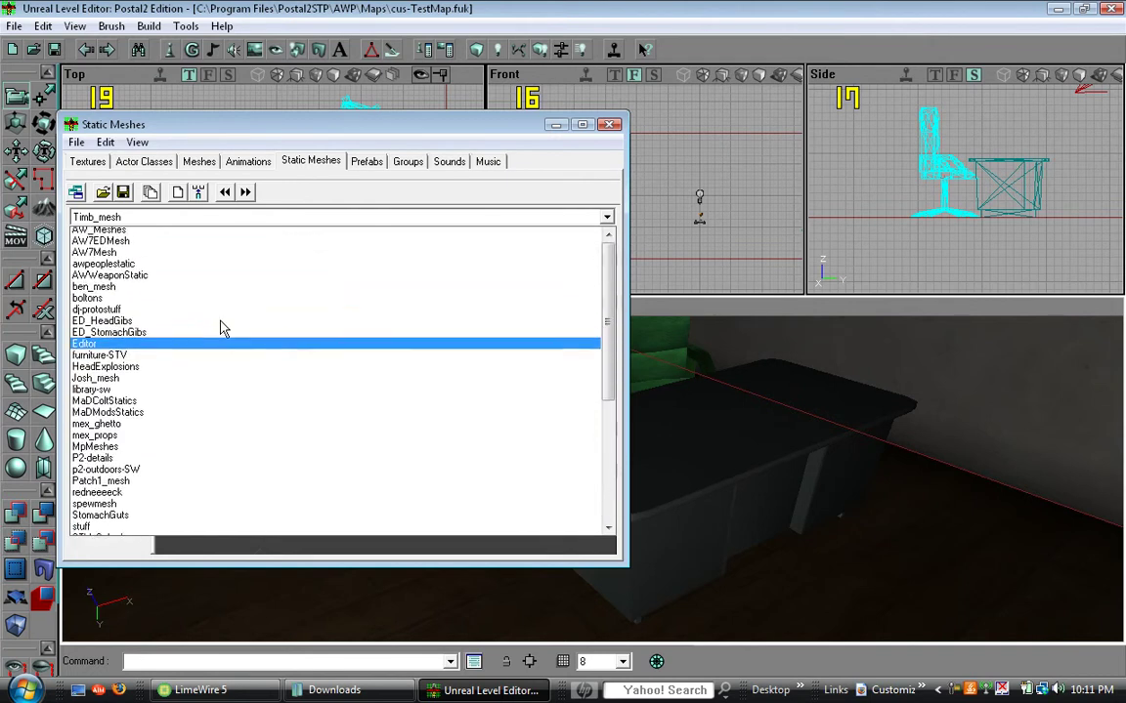
left_click(223, 368)
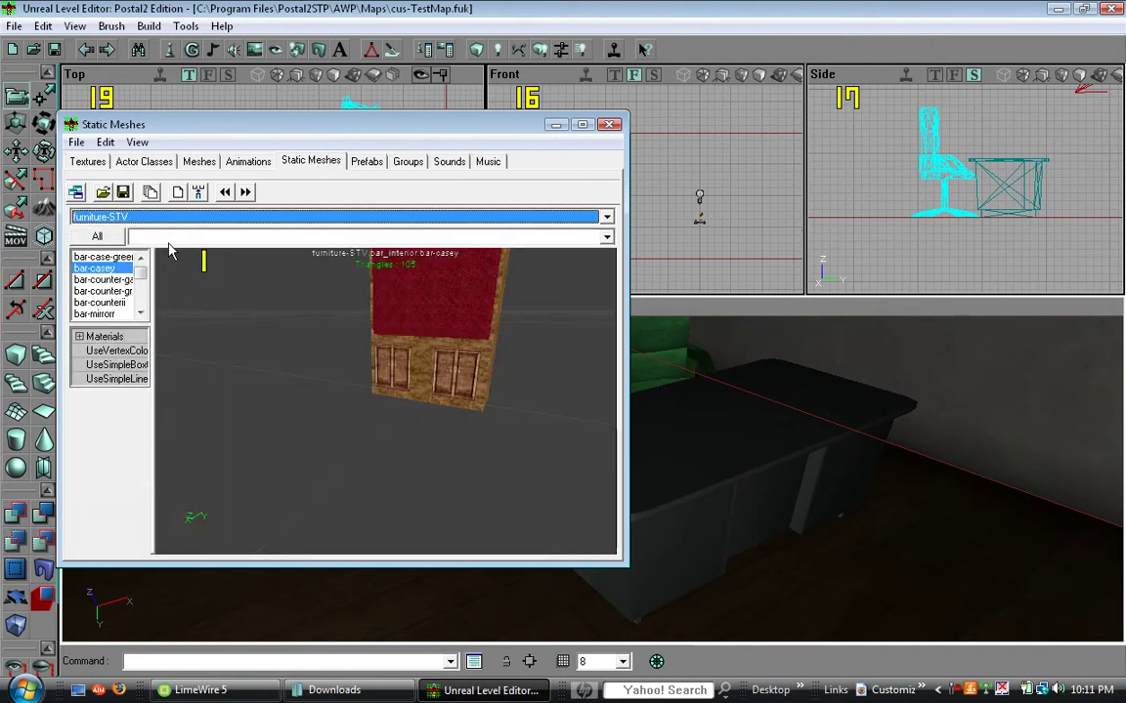
left_click(158, 238)
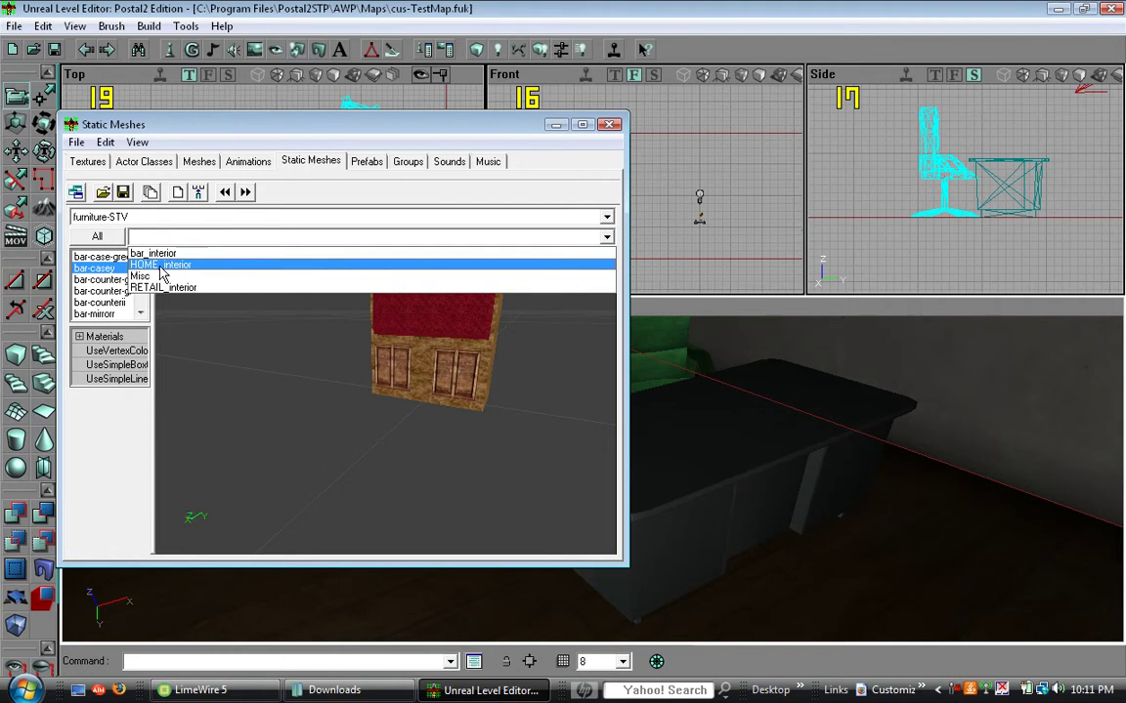
left_click(142, 265)
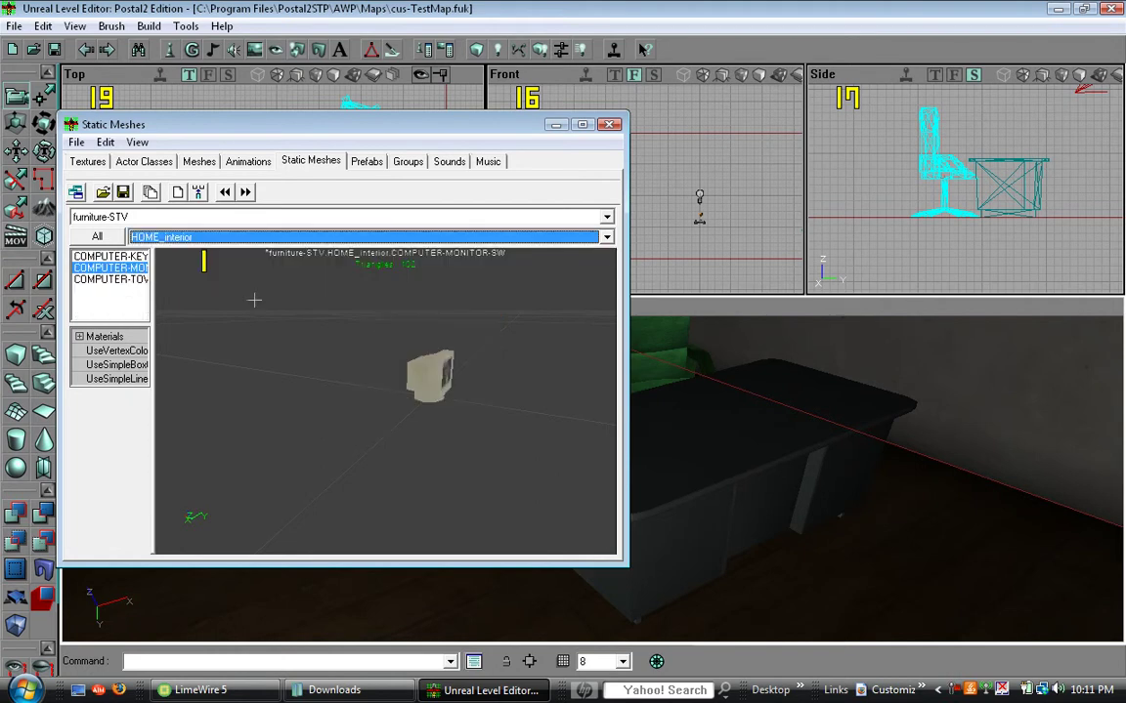
- Minimize the mesh browser and add the COMPUTER-MONITOR-SW static mesh on top of the desk
left_click(555, 124)
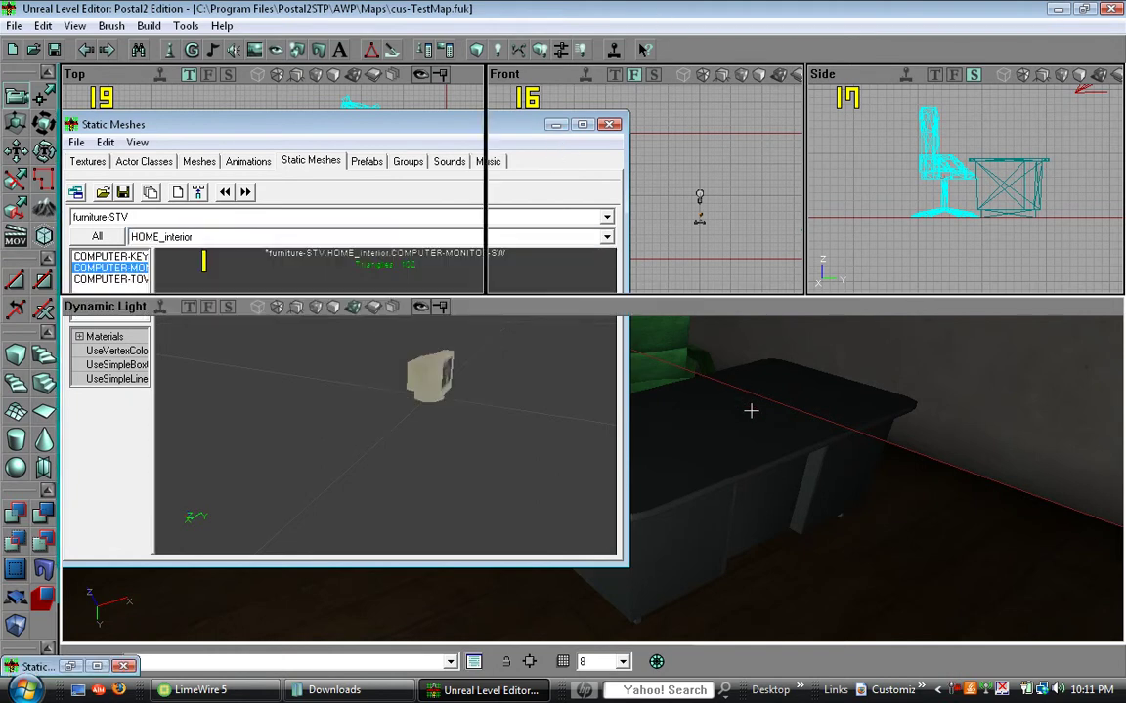
right_click(665, 364)
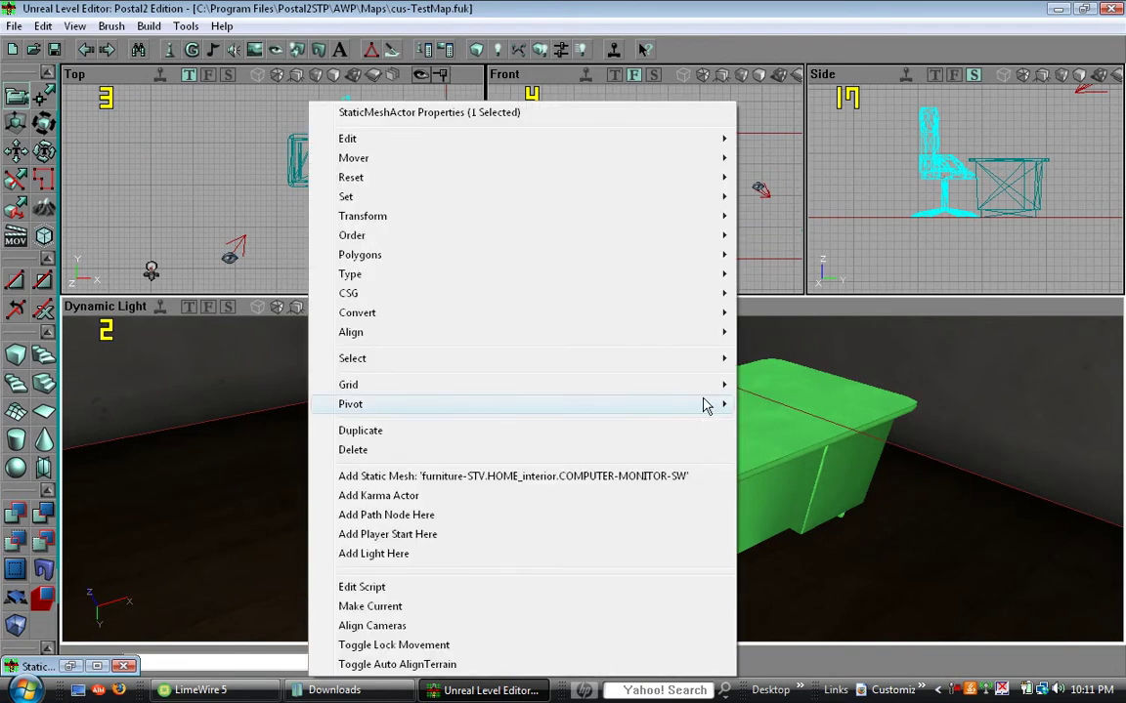
left_click(666, 478)
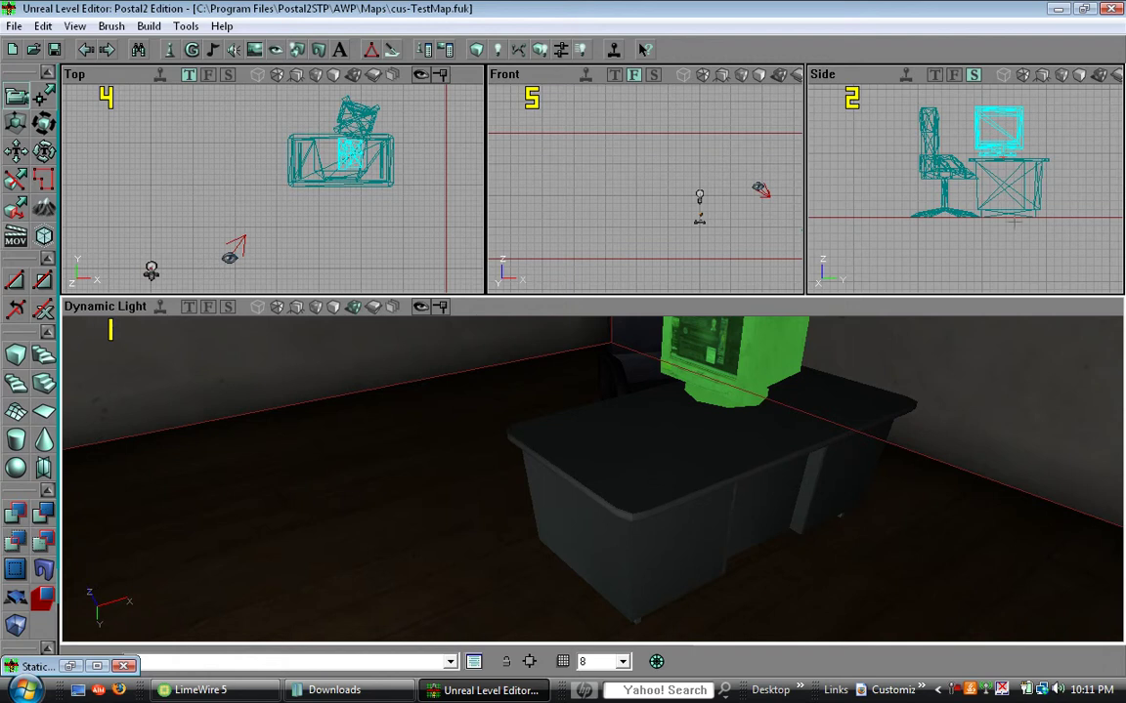
- Lower the monitor onto the desktop and rotate it in the Top view so its screen faces the chair, near the desk's centre
left_click_drag(1014, 222, 1009, 226, "ctrl")
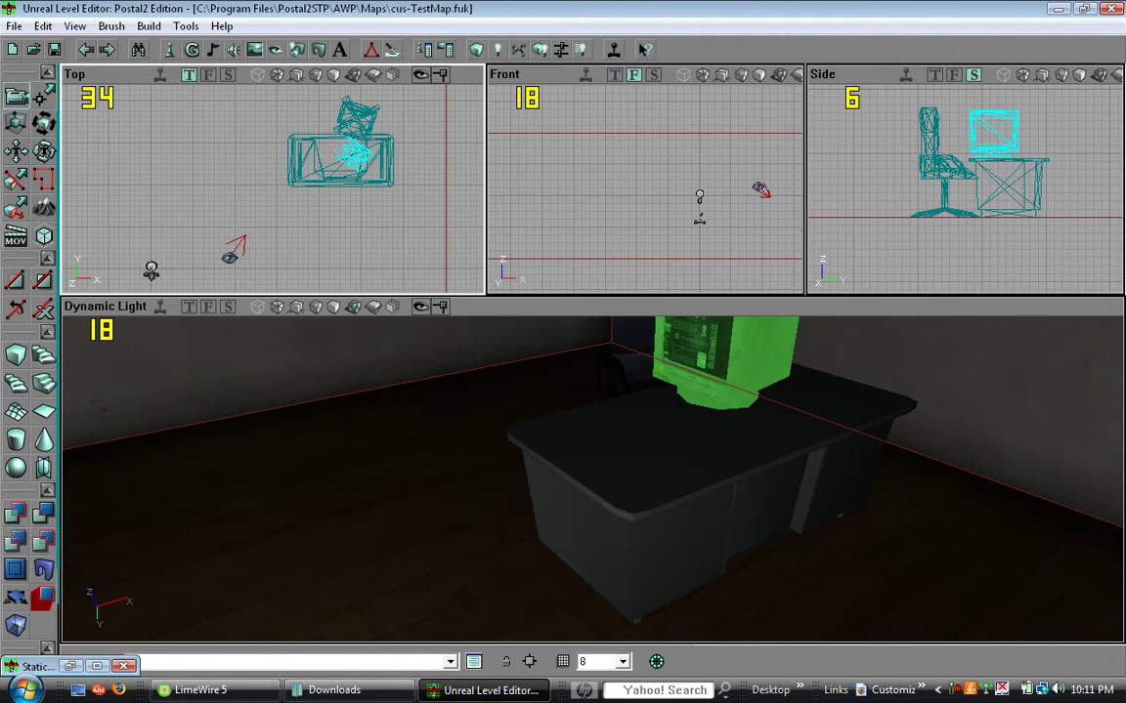
right_click_drag(354, 155, 367, 154, "ctrl")
left_click_drag(354, 155, 347, 160, "ctrl")
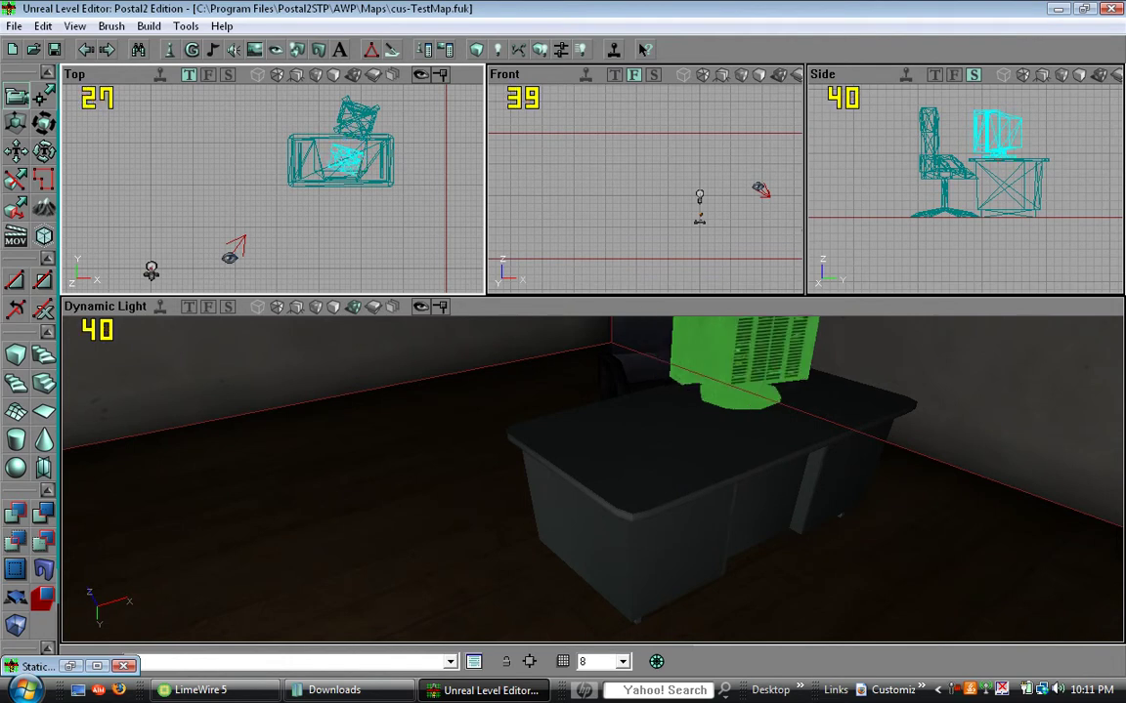
- Select the COMPUTER-KEYBOARD-SW mesh in the HOME_interior group and minimize the mesh browser
left_click(71, 666)
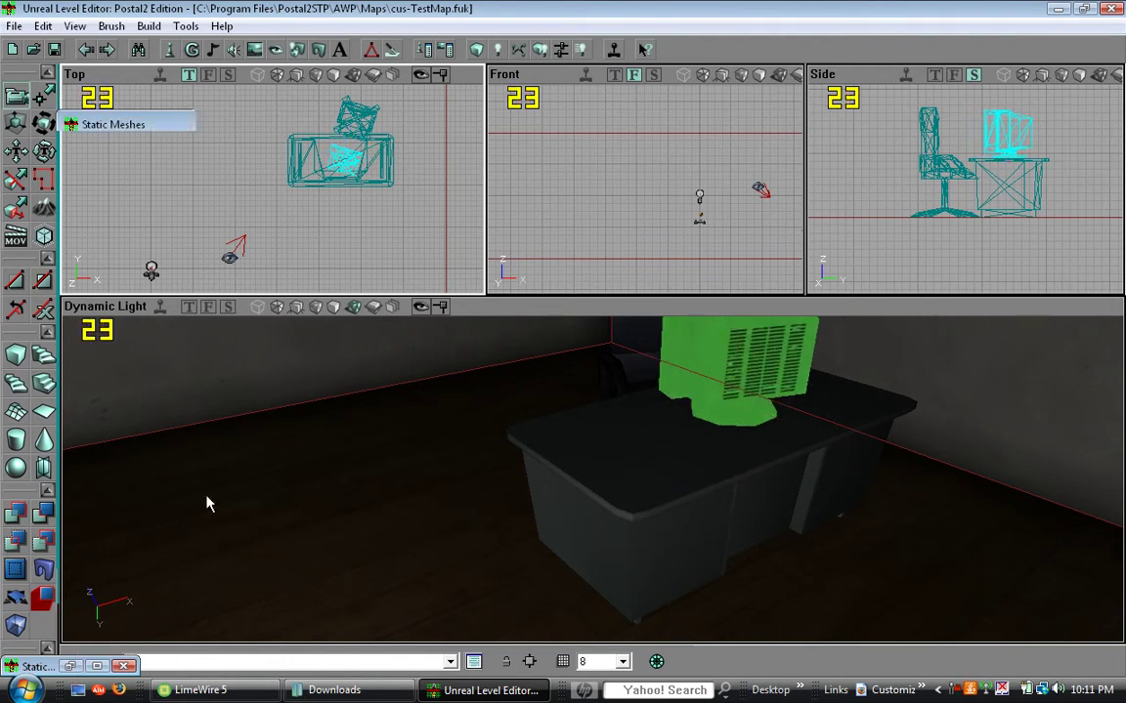
left_click(109, 256)
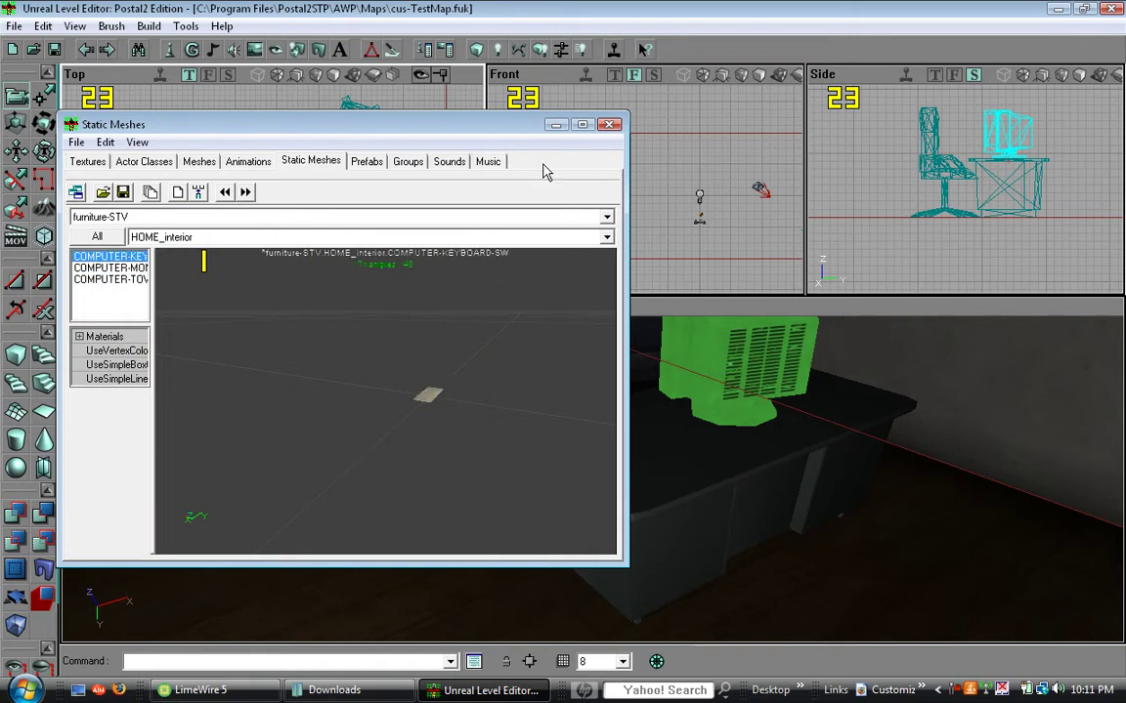
left_click(556, 126)
- Add the keyboard static mesh to the desk between chair and monitor, and rotate it about a quarter turn to line up with the screen
left_click_drag(741, 440, 762, 411)
left_click_drag(563, 518, 582, 512)
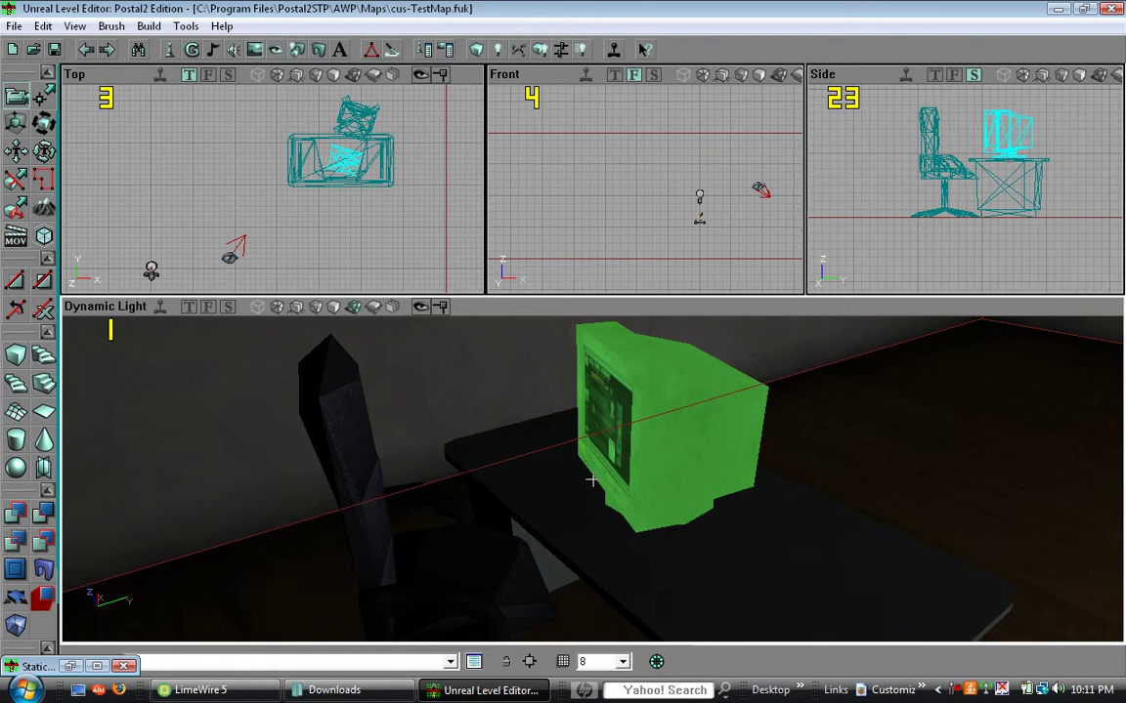
left_click(562, 515)
right_click(563, 515)
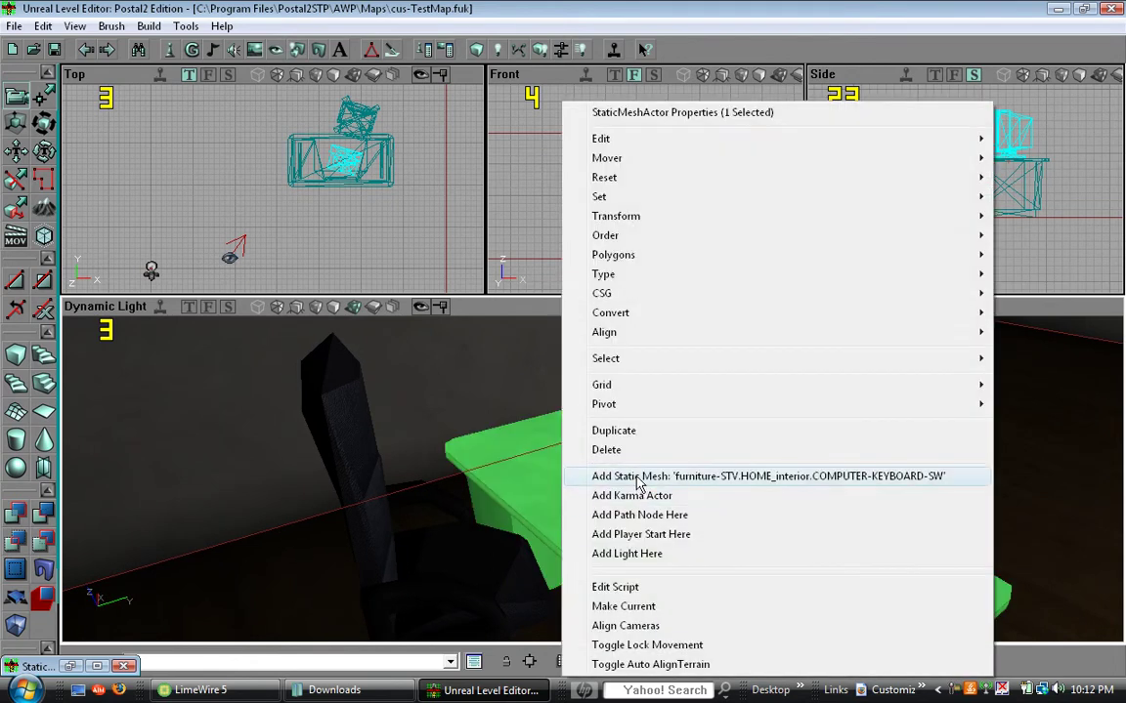
left_click(637, 477)
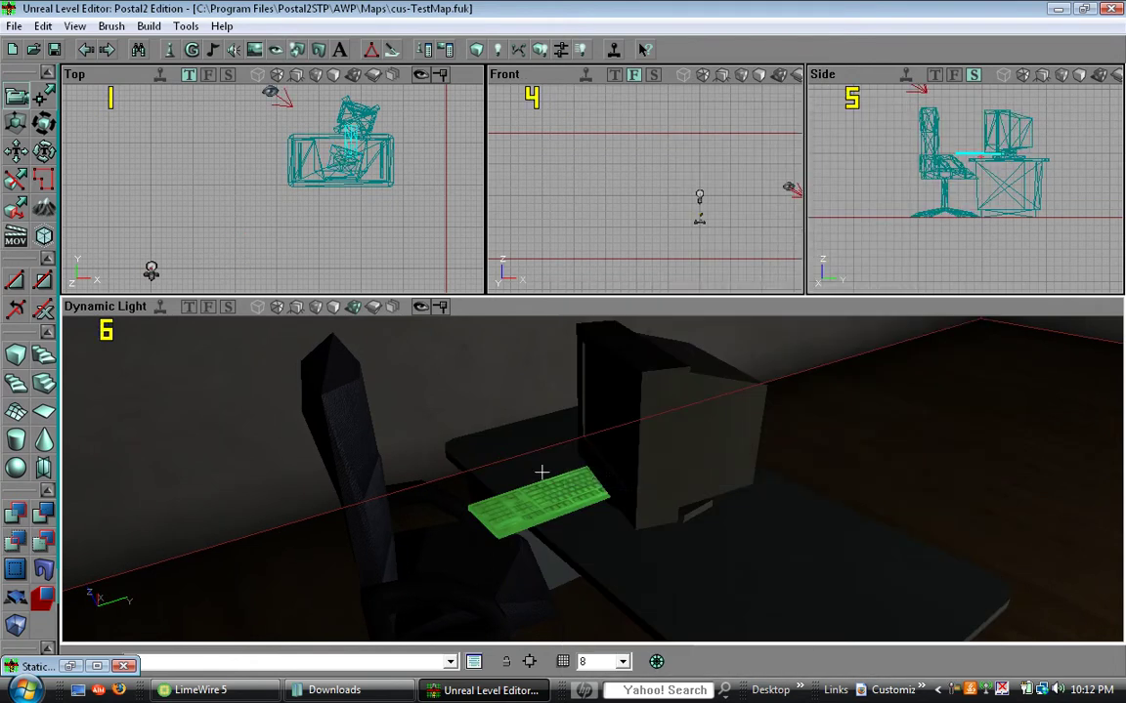
right_click_drag(390, 219, 375, 207, "ctrl")
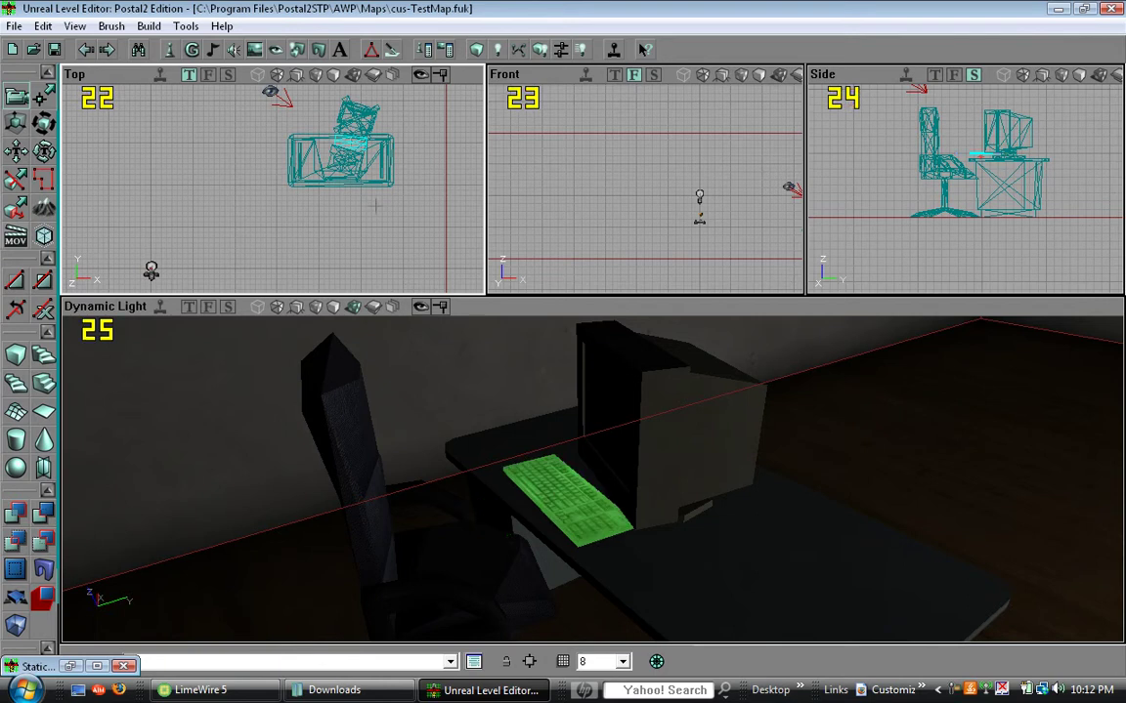
- Lower the keyboard slightly in the Side view so it rests on the desktop, and save the map
left_click_drag(1062, 112, 1062, 115, "ctrl")
left_click_drag(660, 459, 660, 510)
left_click(56, 52)
mouse_move(665, 535)
right_mouse_down()
mouse_move(667, 517)
mouse_move(713, 479)
mouse_move(683, 534)
right_mouse_up()
left_click_drag(683, 533, 508, 586)
- Restore the mesh browser and look through the home group of the Timb_mesh package for more furniture
left_click(69, 666)
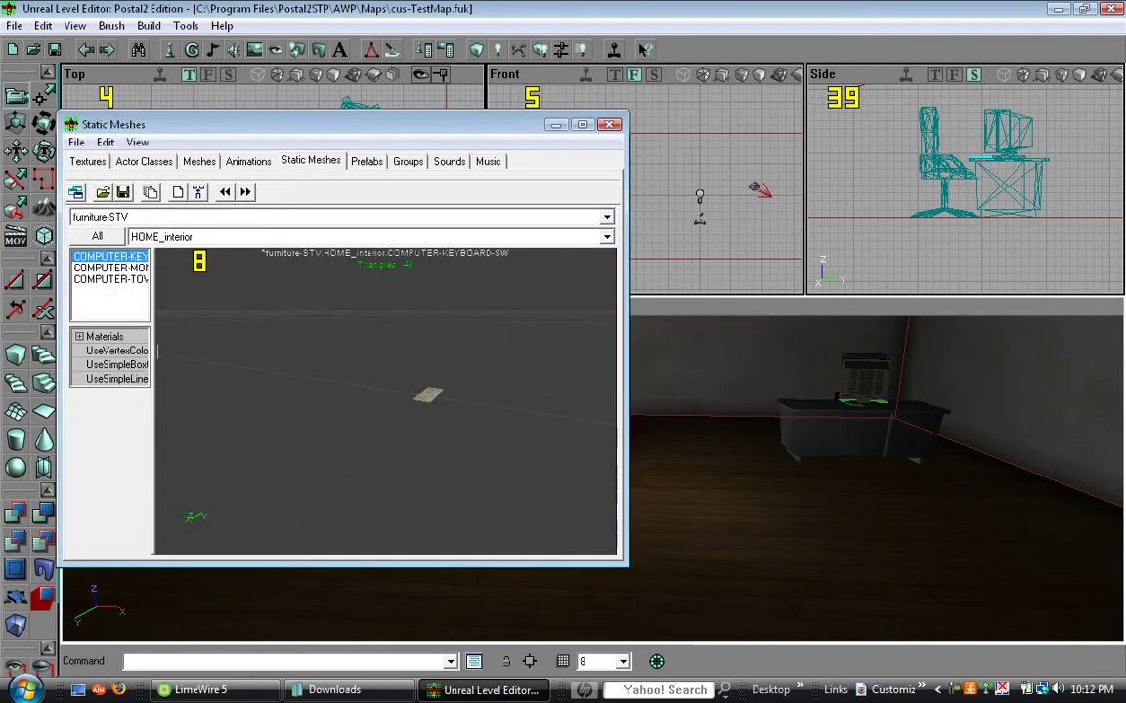
left_click(145, 217)
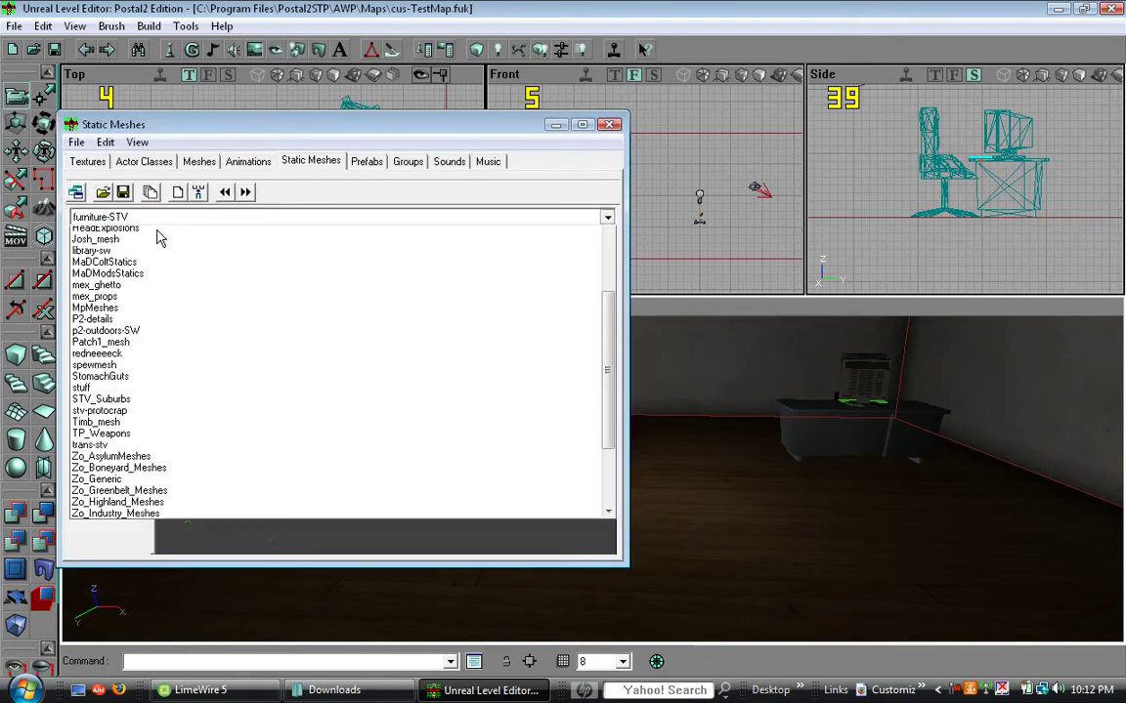
left_click(127, 440)
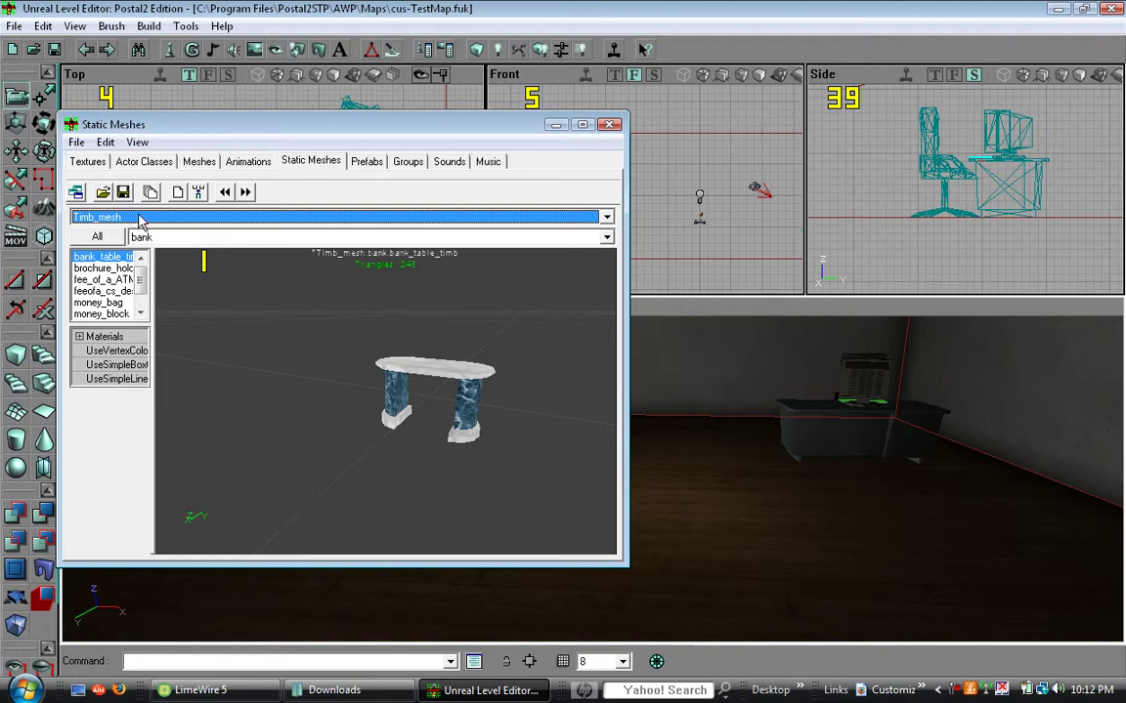
left_click(138, 219)
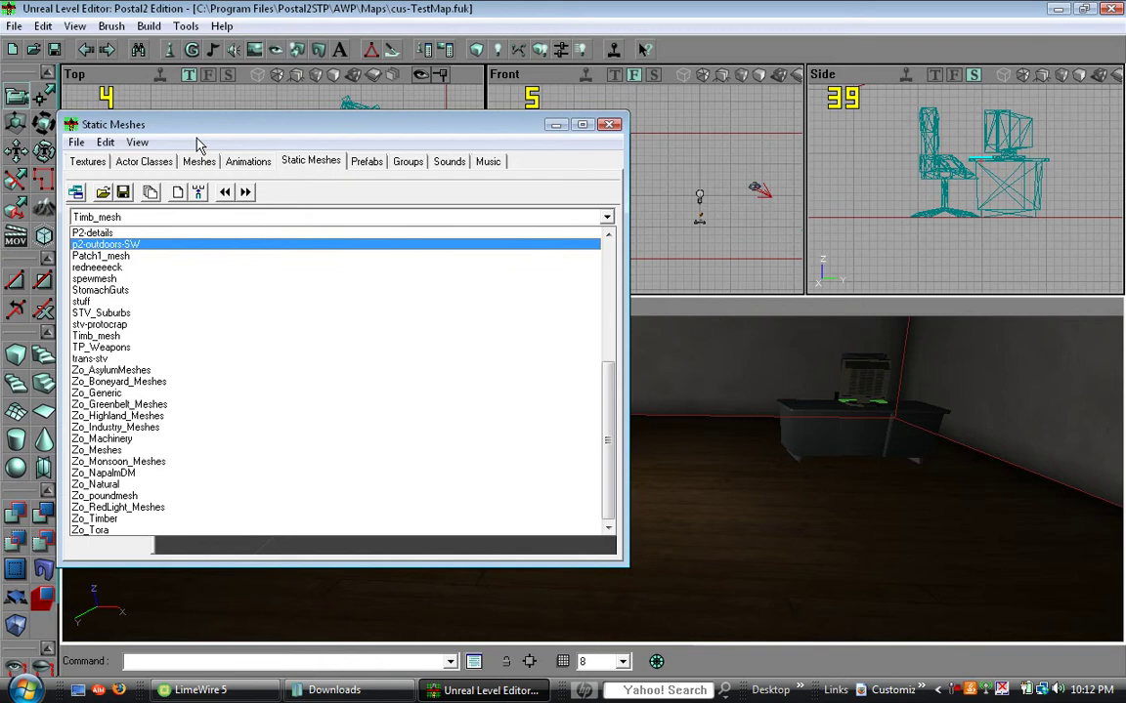
left_click(183, 133)
left_click(156, 237)
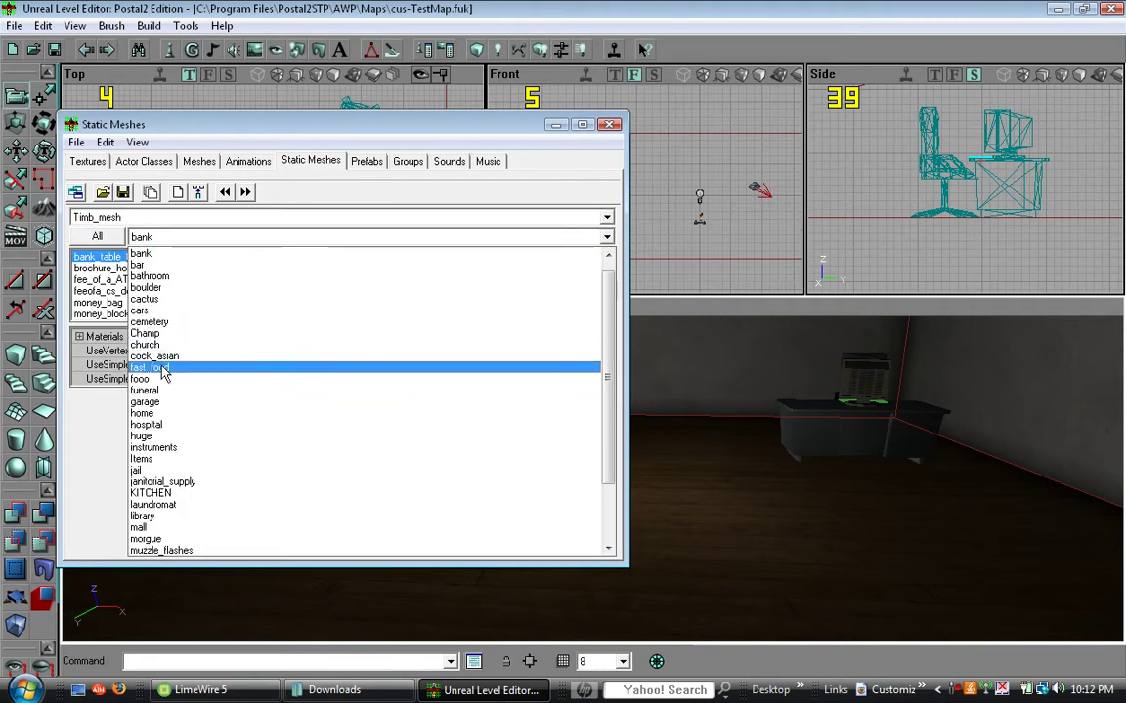
left_click(142, 414)
left_click(98, 293)
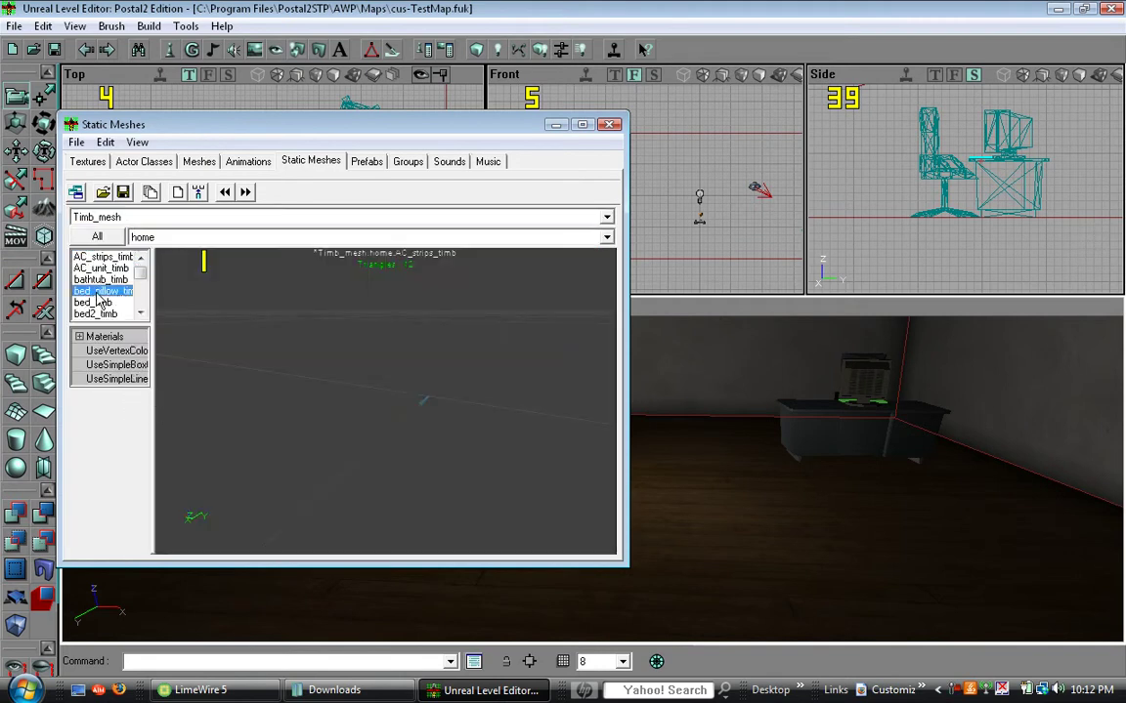
scroll(102, 293, "down", 3)
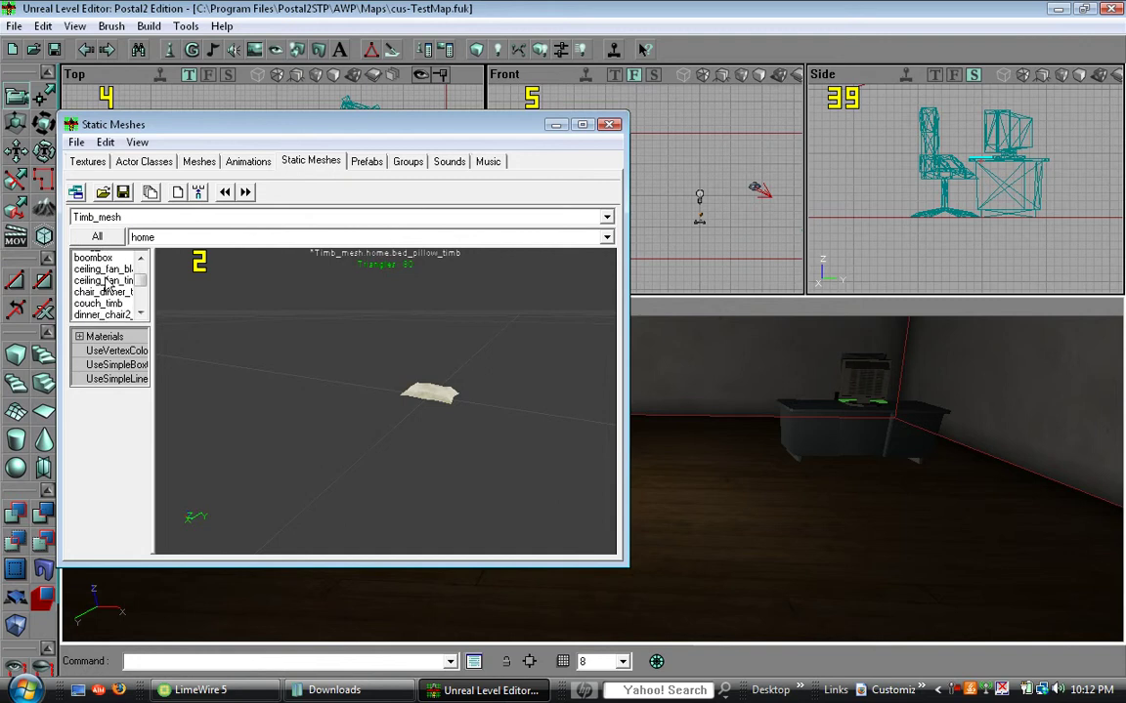
scroll(107, 285, "down", 1)
- Check the office group of the Timb_mesh package for suitable meshes
left_click(140, 237)
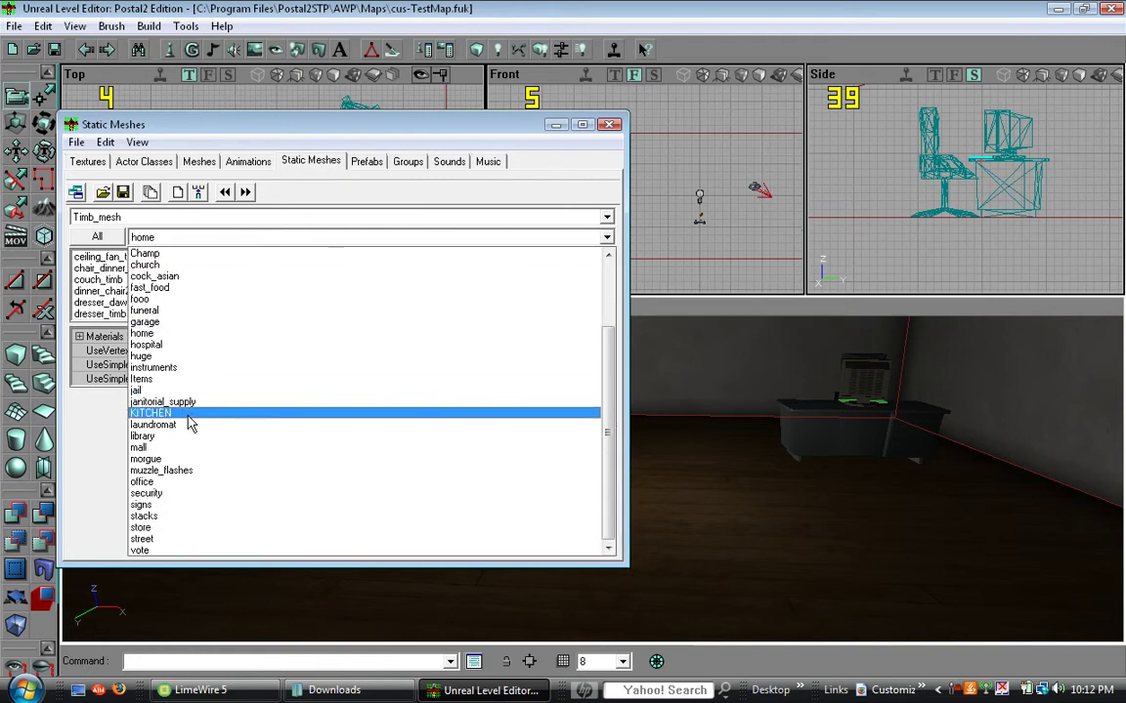
left_click(206, 481)
left_click(176, 238)
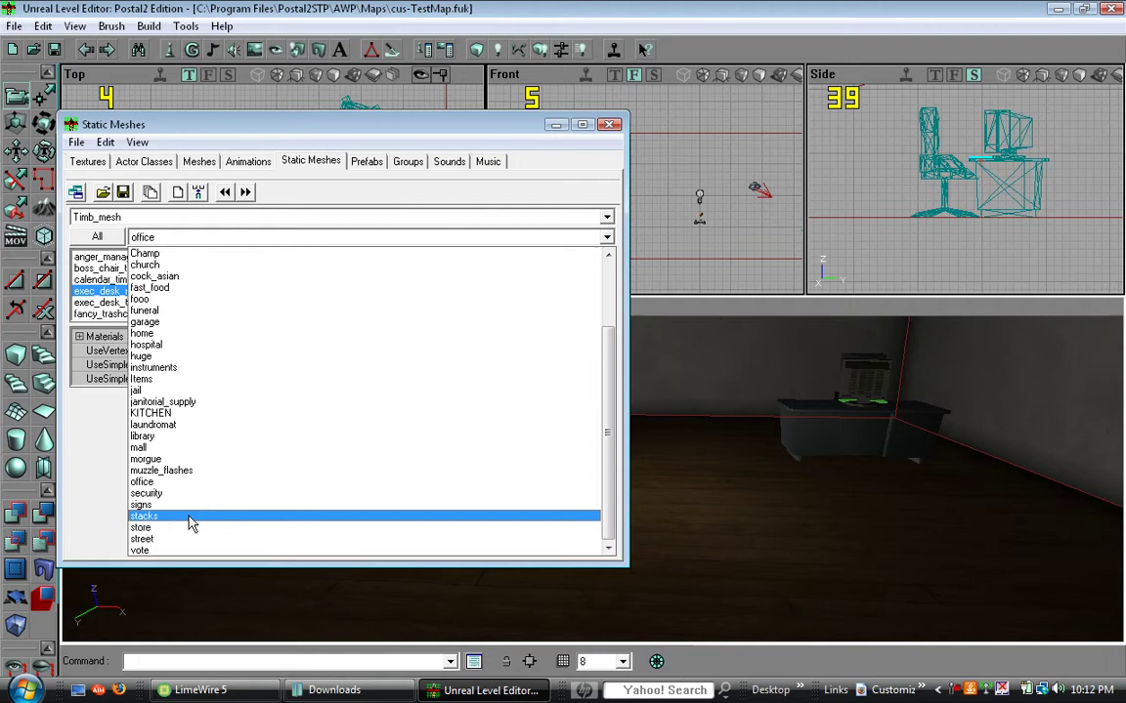
scroll(186, 523, "up", 3)
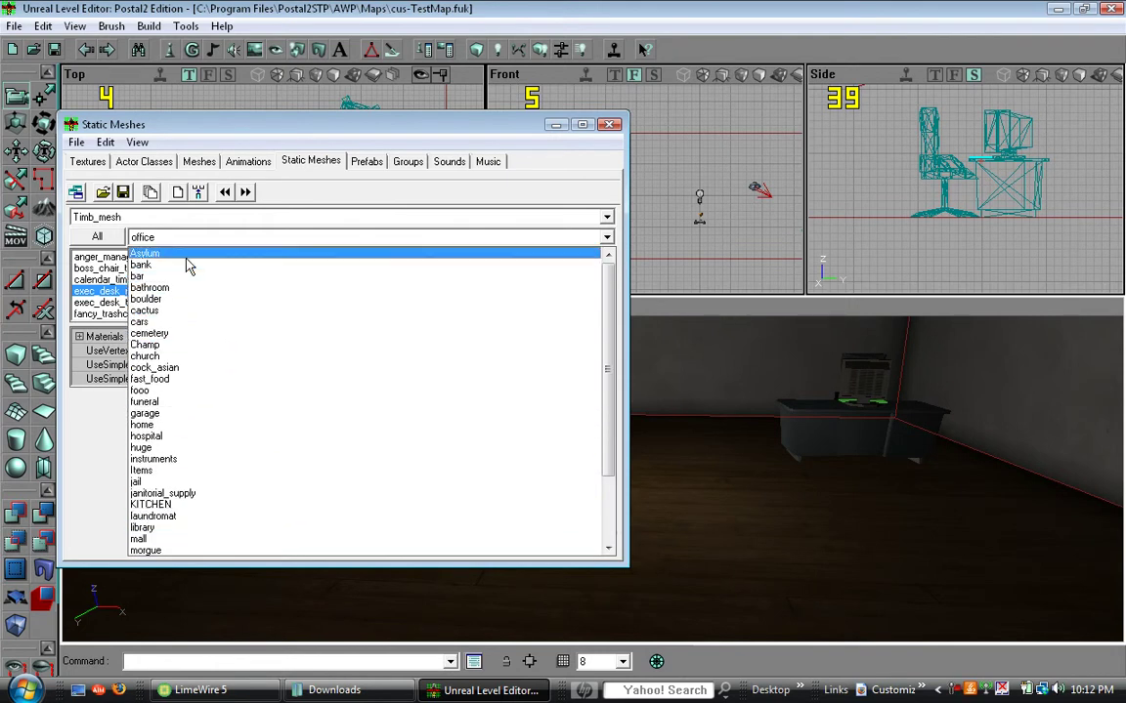
- Select the bookshelf mesh in the stuff1 group of the stuff package and inspect its preview
left_click(107, 218)
left_click(107, 219)
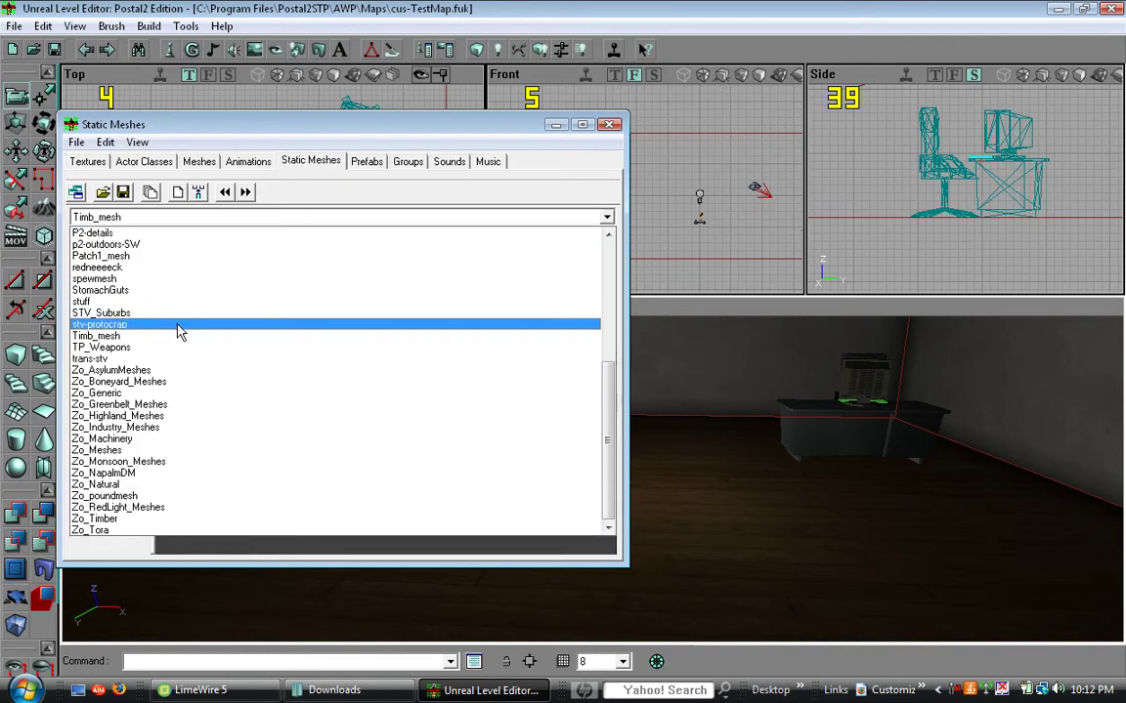
left_click(163, 302)
left_click(164, 238)
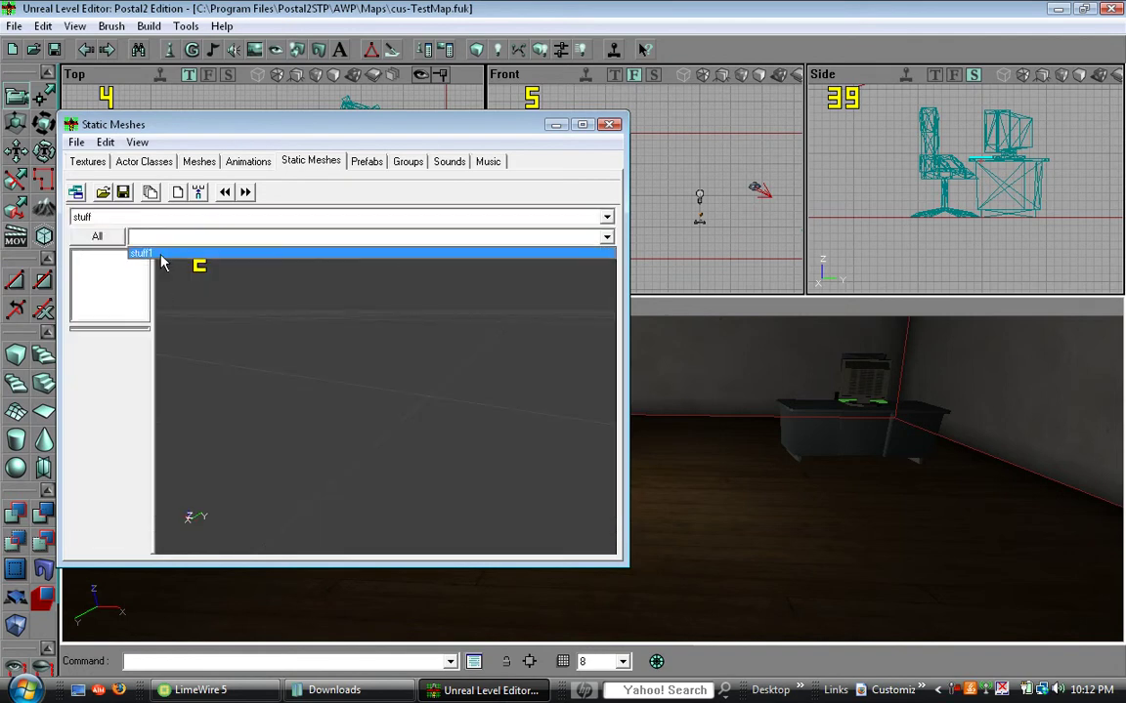
left_click(162, 256)
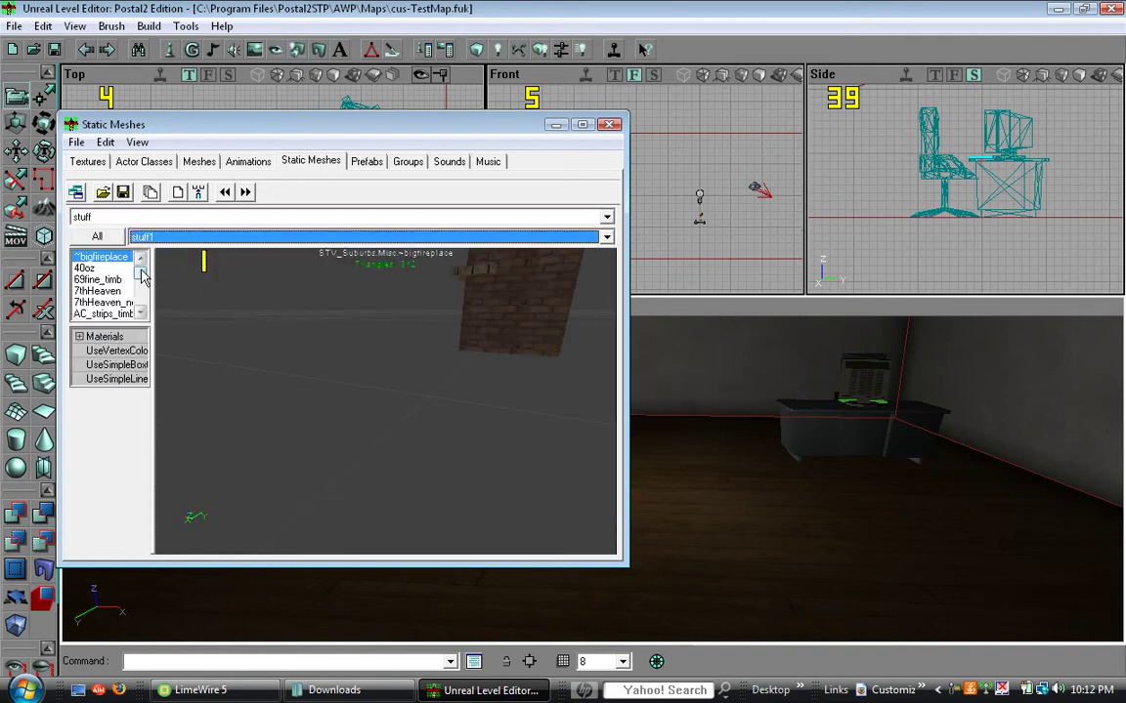
left_click_drag(142, 272, 141, 275)
left_click(99, 280)
scroll(96, 291, "up", 1)
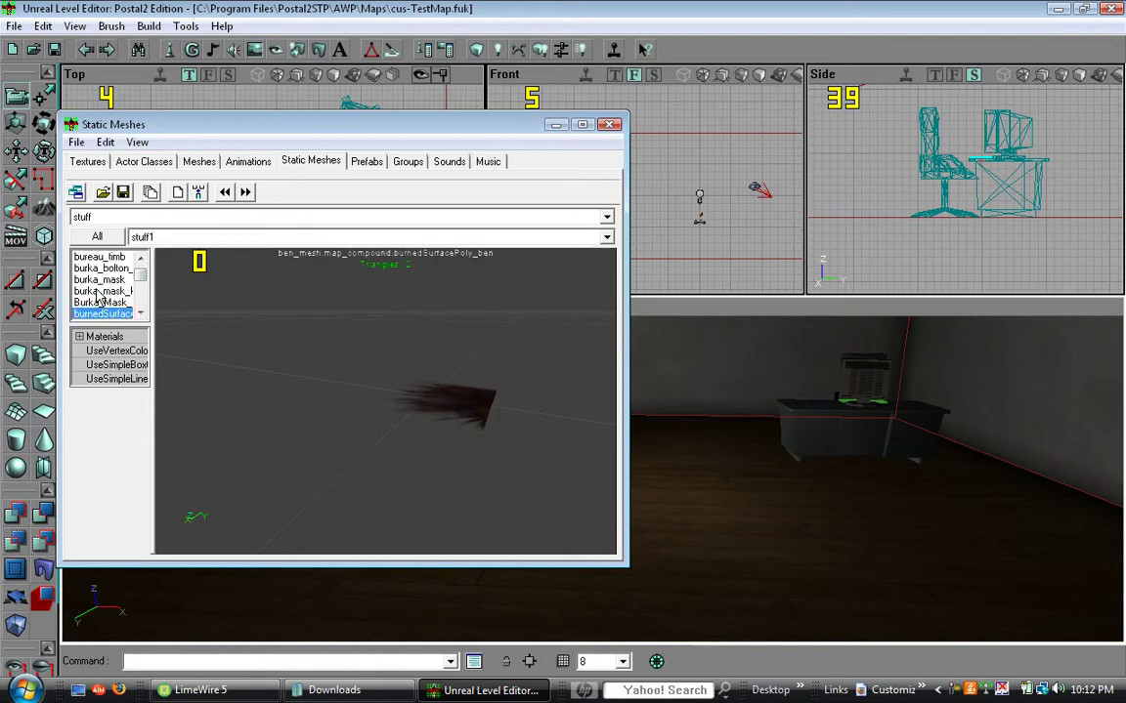
scroll(98, 300, "up", 8)
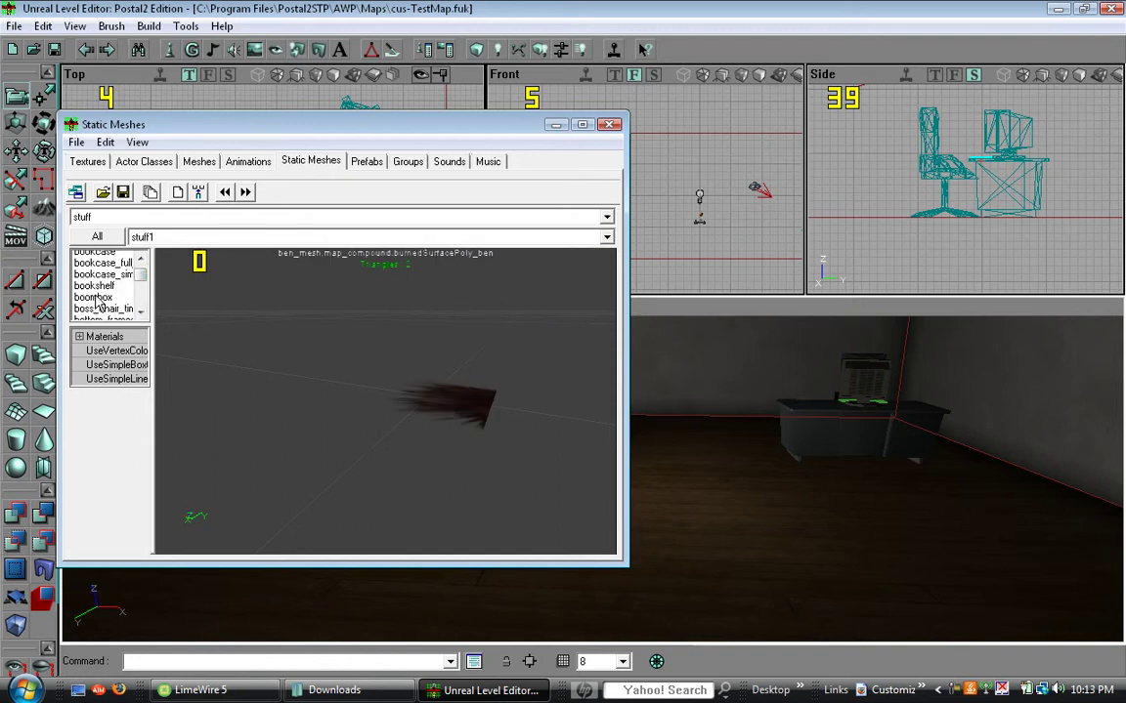
left_click(94, 290)
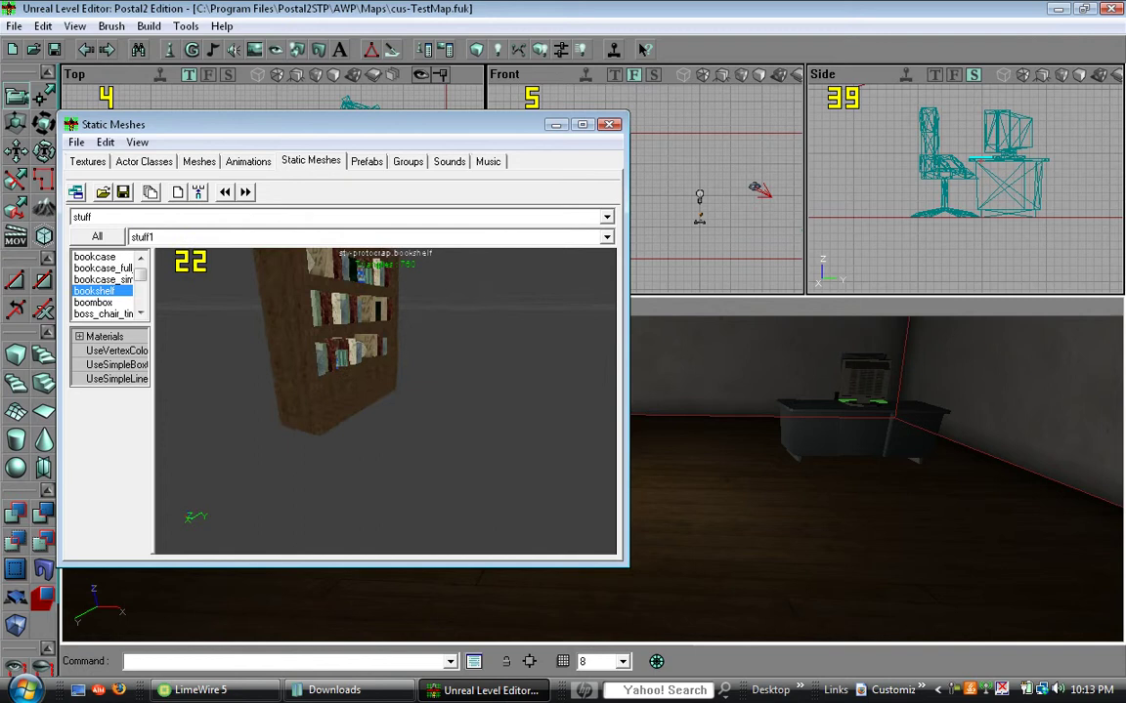
left_click_drag(386, 410, 386, 371)
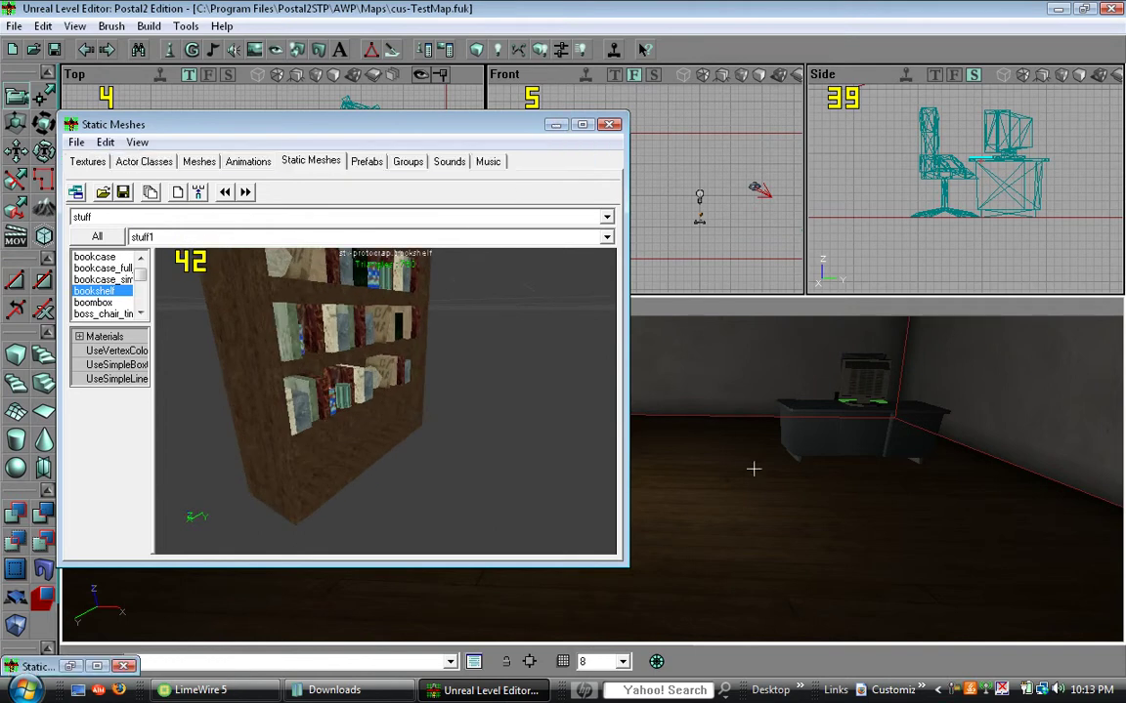
- Minimize the mesh browser and add the bookshelf static mesh to the floor of the room
left_click(555, 124)
right_click(633, 474)
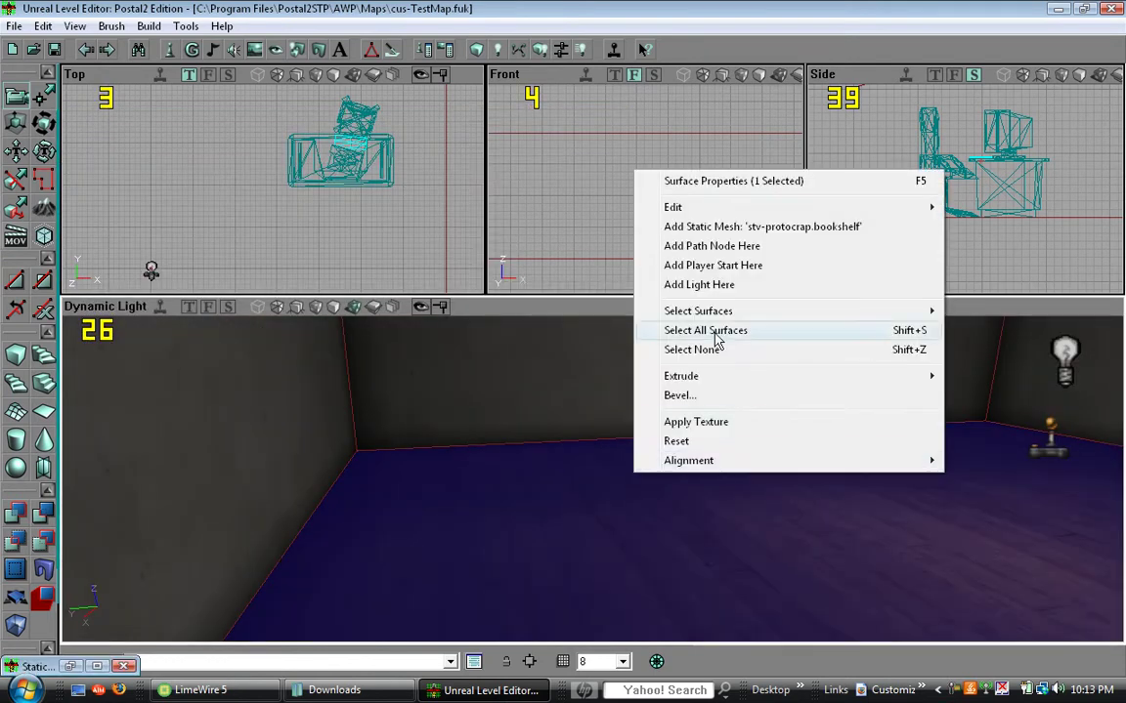
left_click(789, 227)
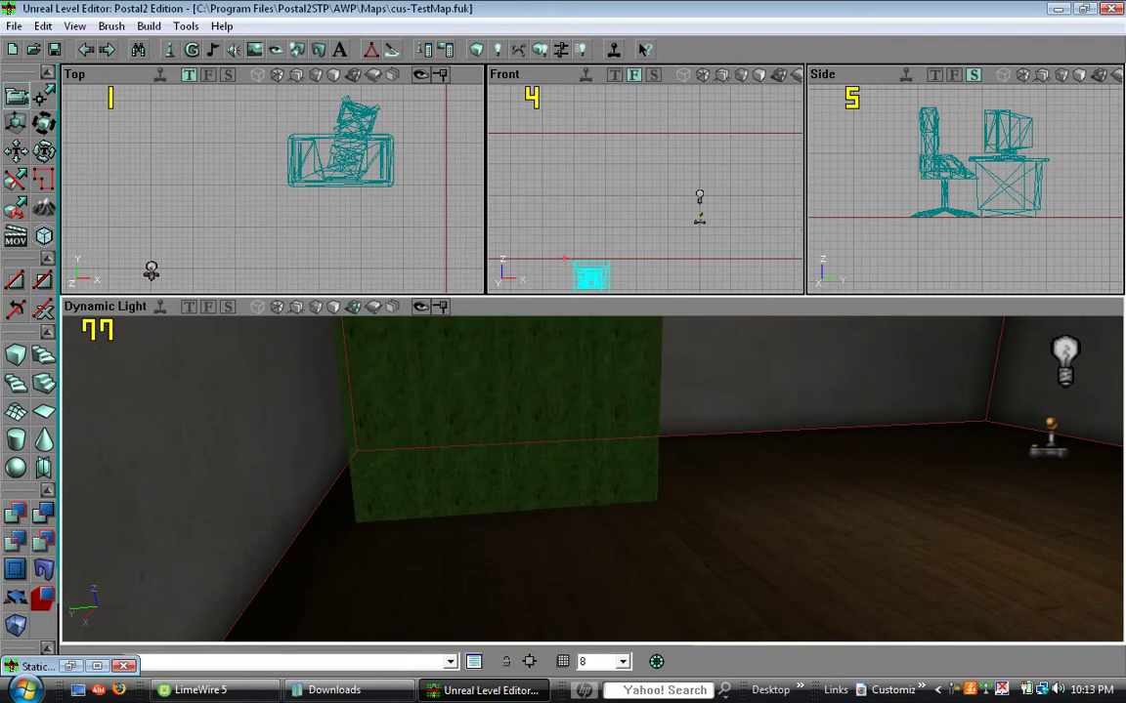
- Rotate the bookshelf in the Top view so its books face the room, and move it against the wall opposite the desk
mouse_move(332, 195)
left_mouse_down()
mouse_move(322, 191)
mouse_move(326, 217)
left_mouse_up()
right_click_drag(325, 217, 280, 217, "ctrl")
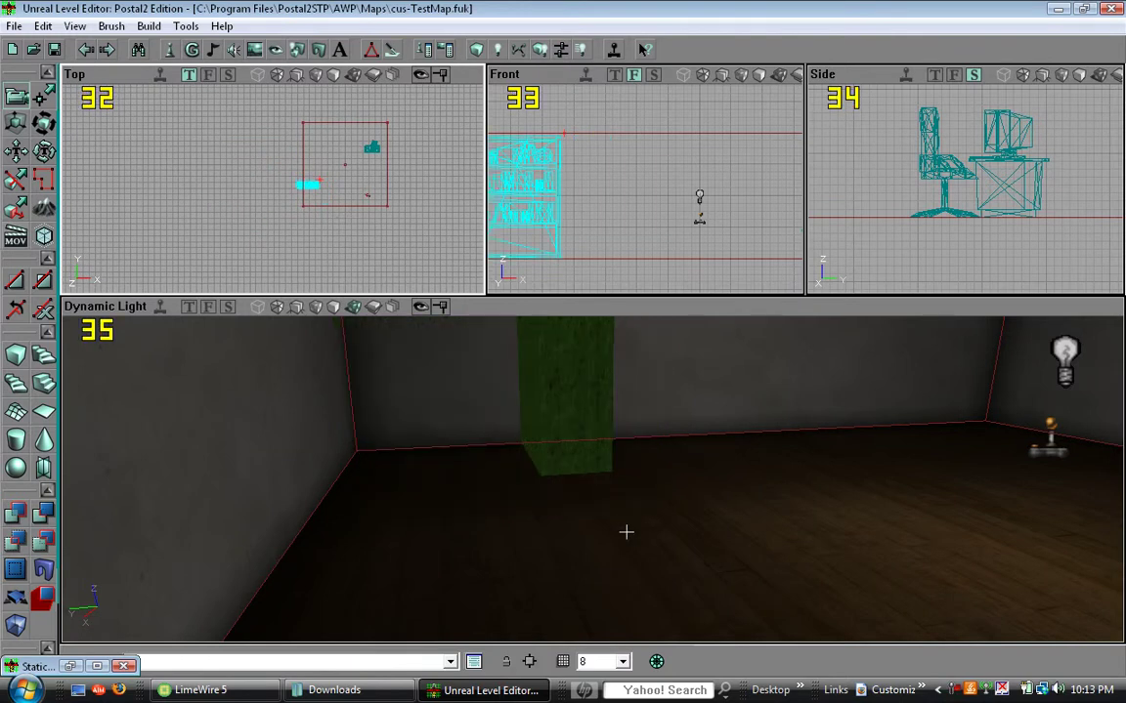
right_click_drag(377, 192, 332, 192, "ctrl")
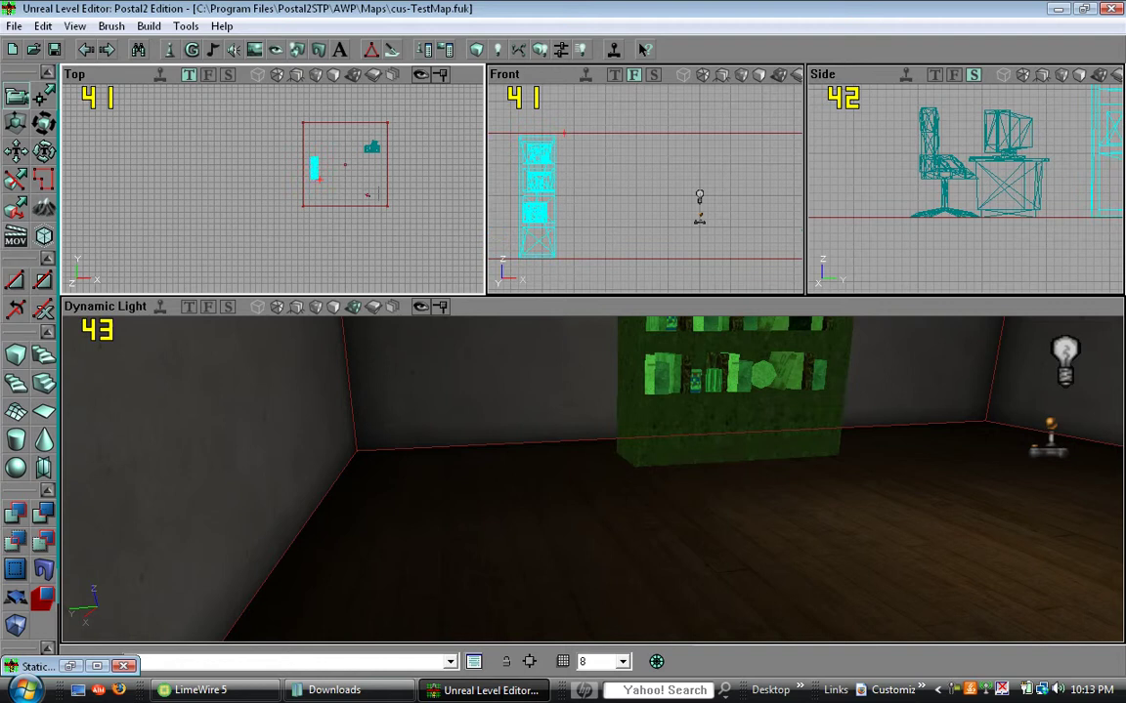
left_click_drag(333, 192, 324, 193, "ctrl")
left_click_drag(688, 470, 696, 444)
mouse_move(696, 444)
right_mouse_down()
mouse_move(713, 396)
mouse_move(770, 383)
mouse_move(769, 415)
mouse_move(777, 394)
mouse_move(698, 468)
right_mouse_up()
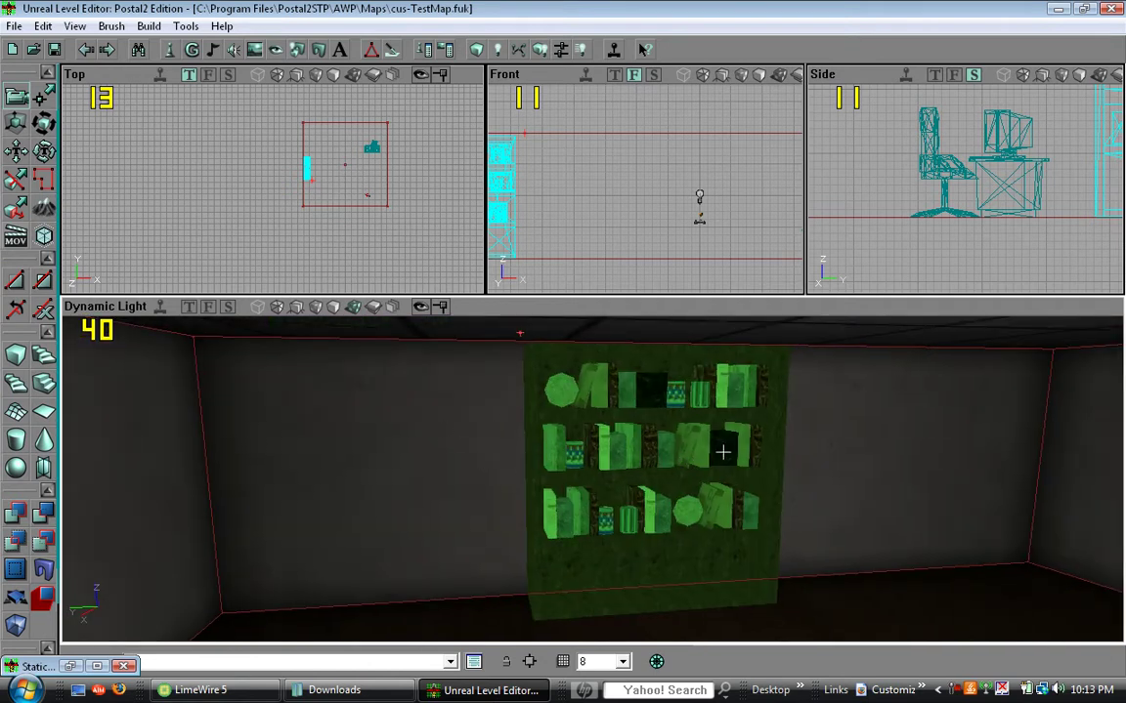
- Duplicate the bookshelf, place the copy beside the original along the same wall, and save the map
right_click(596, 447)
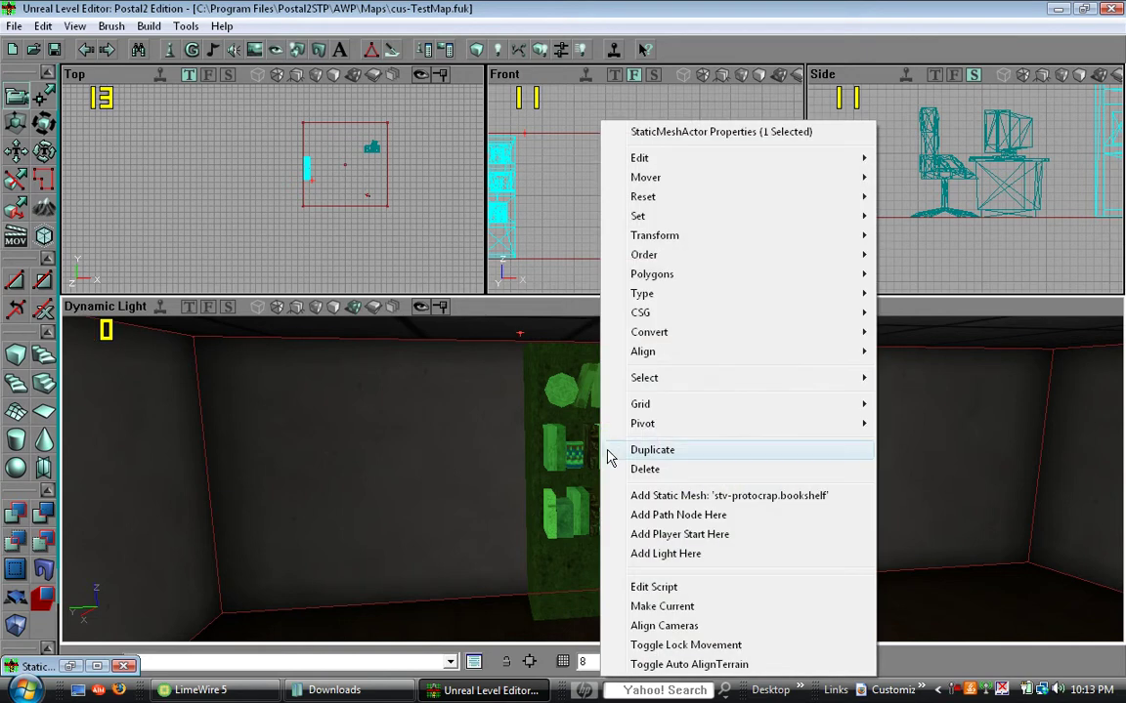
left_click(660, 459)
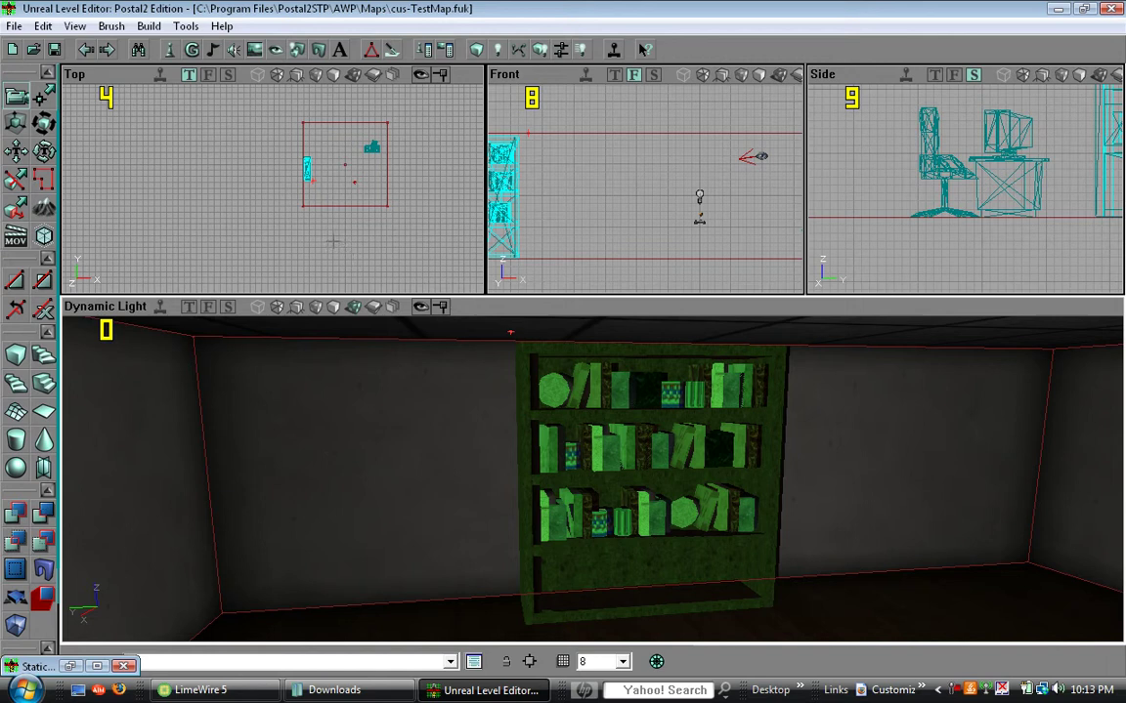
left_click_drag(333, 242, 334, 215, "ctrl+shift")
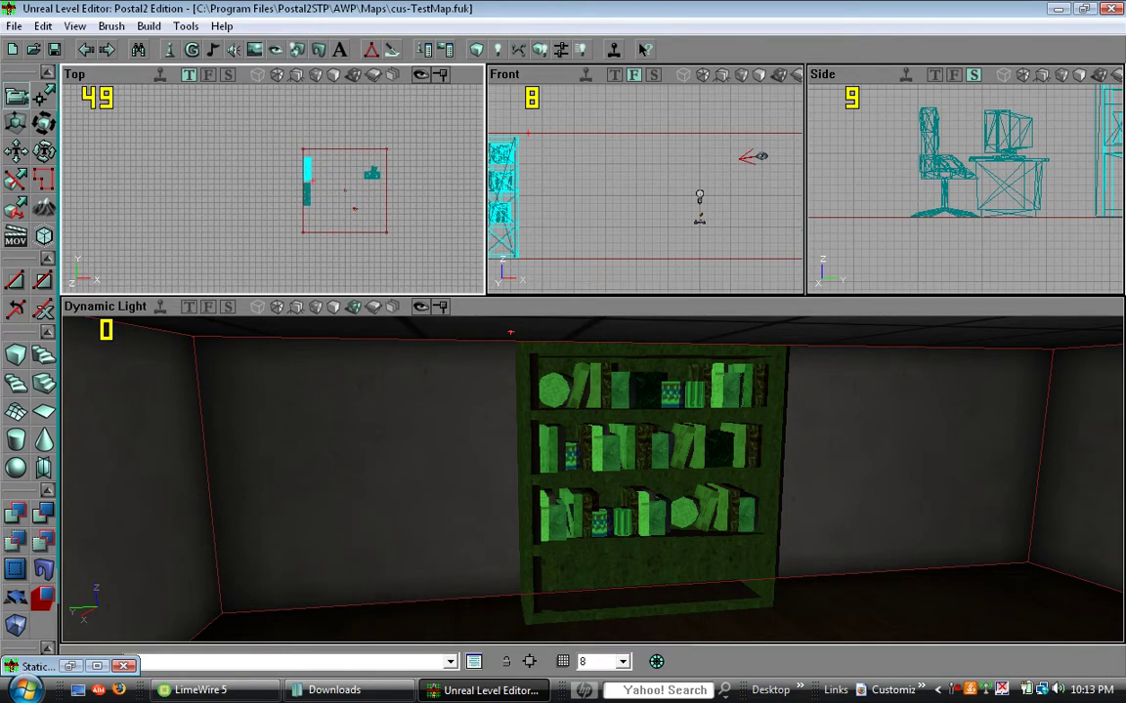
left_click_drag(399, 194, 352, 196)
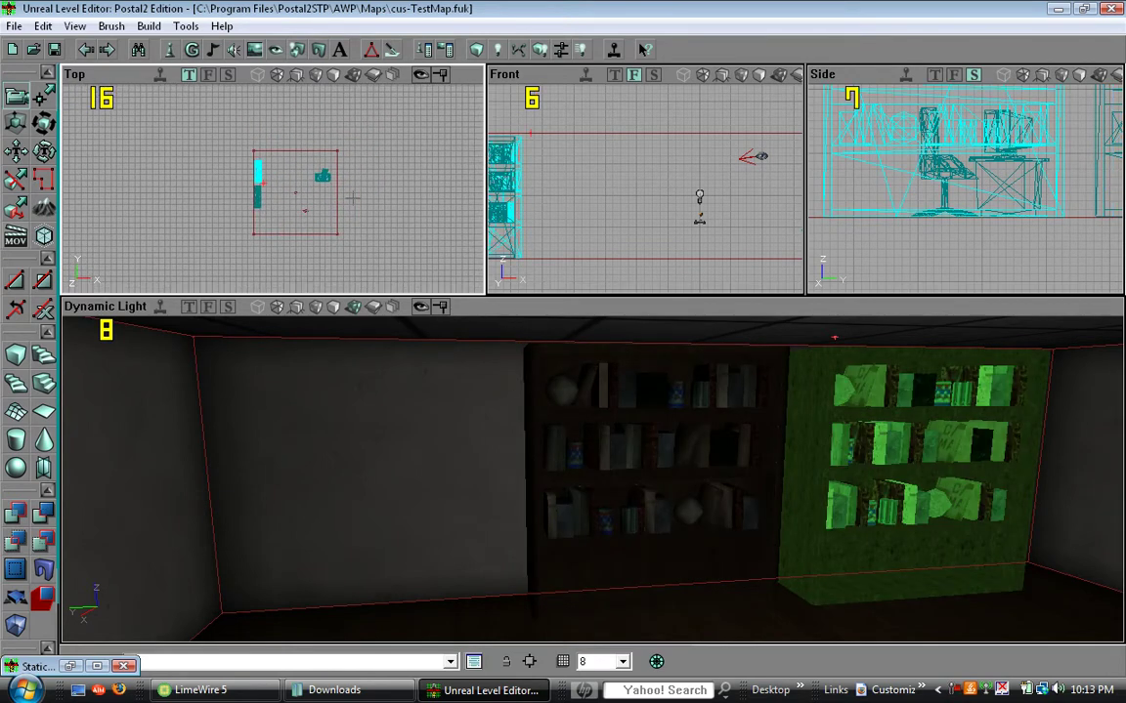
scroll(352, 196, "up", 10)
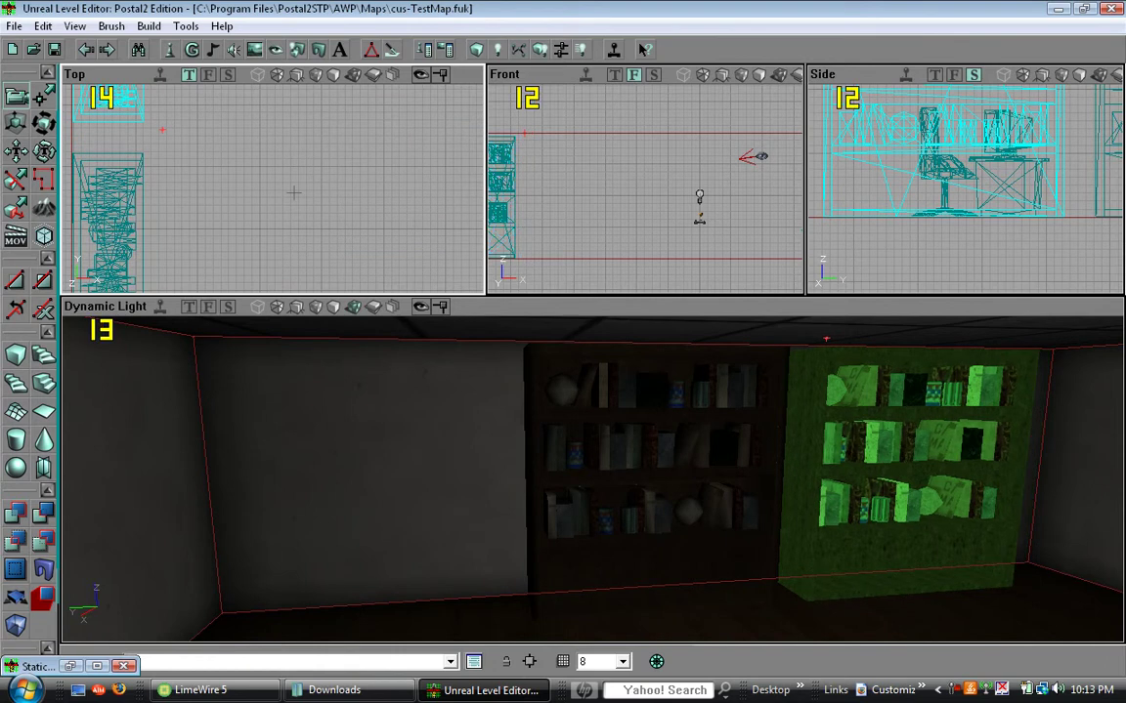
left_click_drag(645, 480, 609, 485)
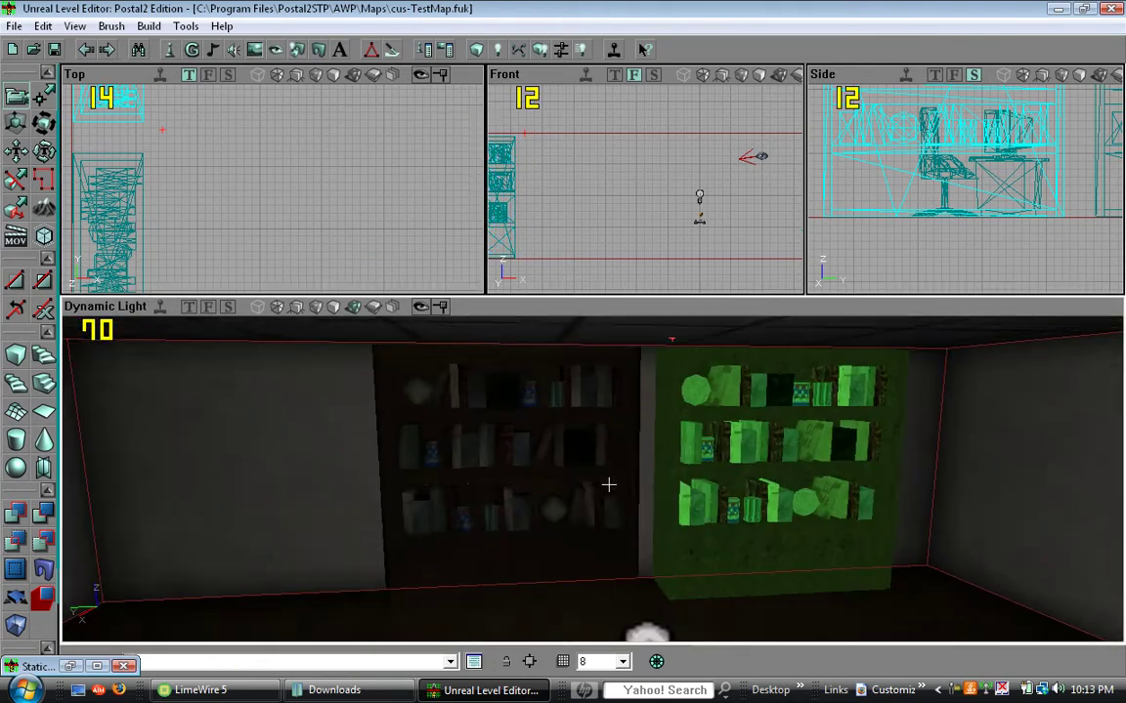
left_click(59, 49)
- Restore the mesh browser, preview the boombox, and look through the stuff1 group for another item to place in the room
left_click(70, 669)
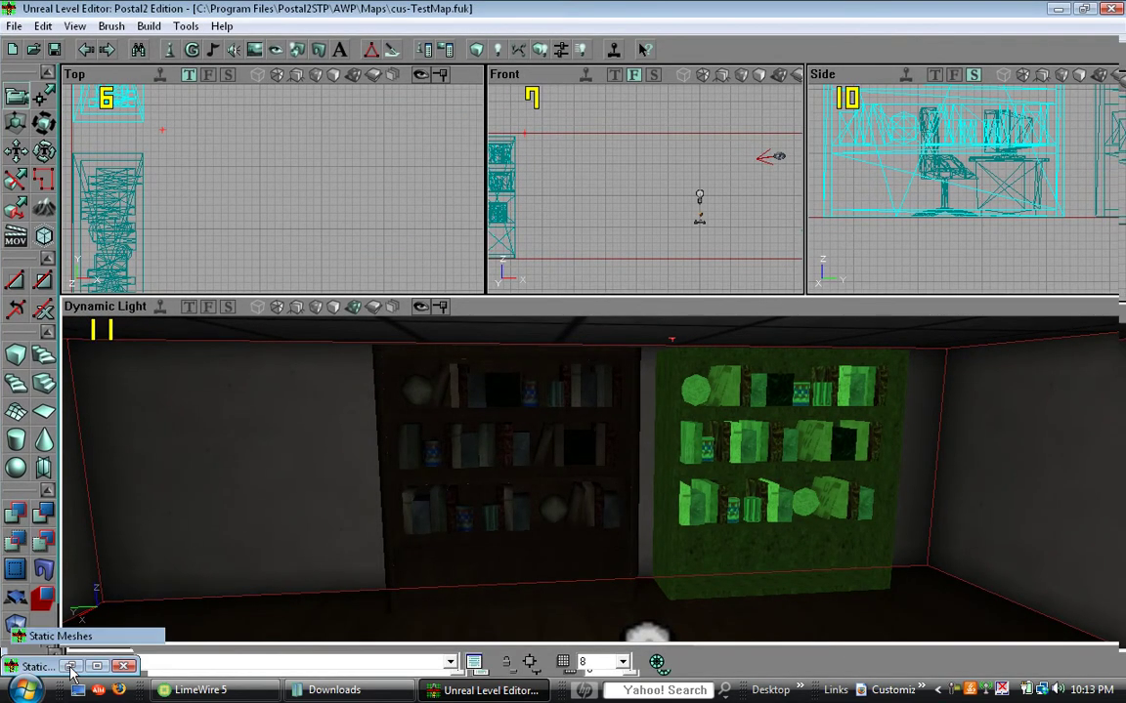
left_click(72, 668)
left_click(80, 304)
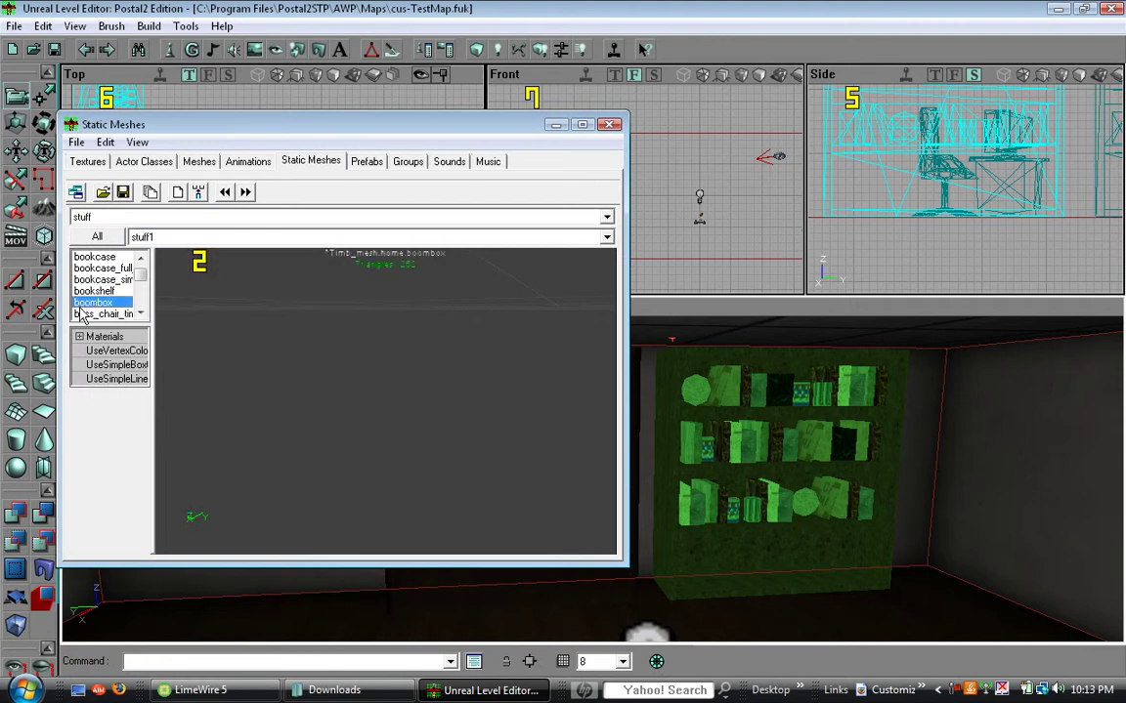
scroll(83, 293, "down", 2)
left_click(96, 236)
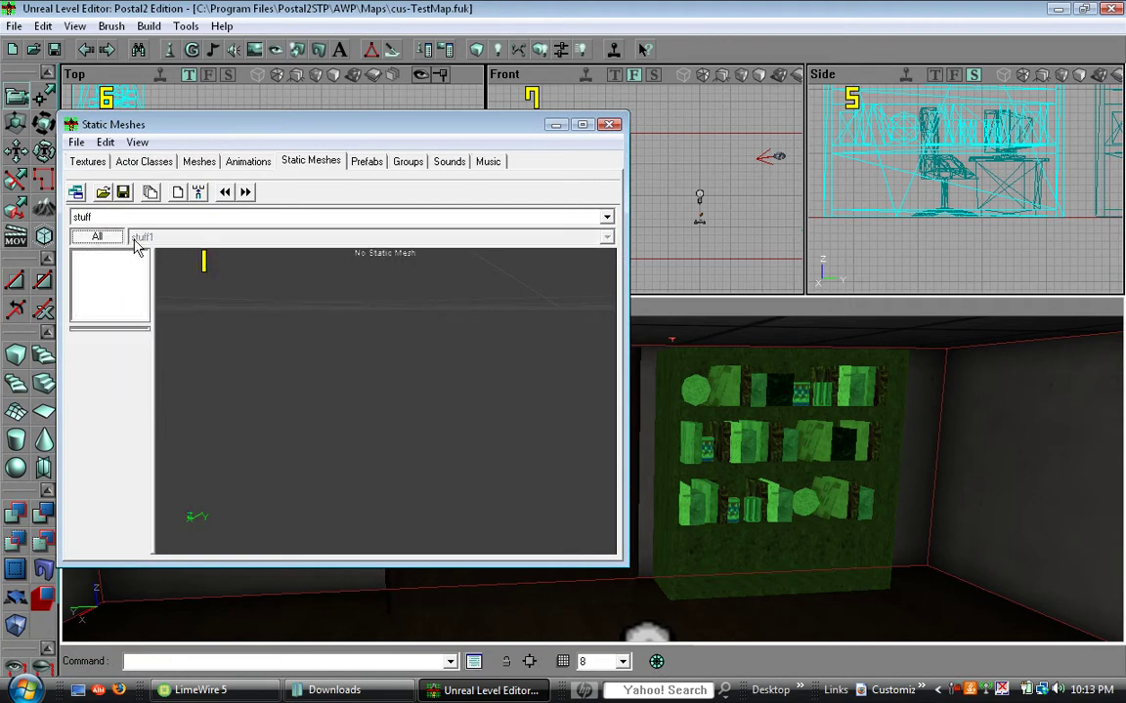
left_click(101, 239)
left_click(120, 279)
scroll(116, 285, "down", 2)
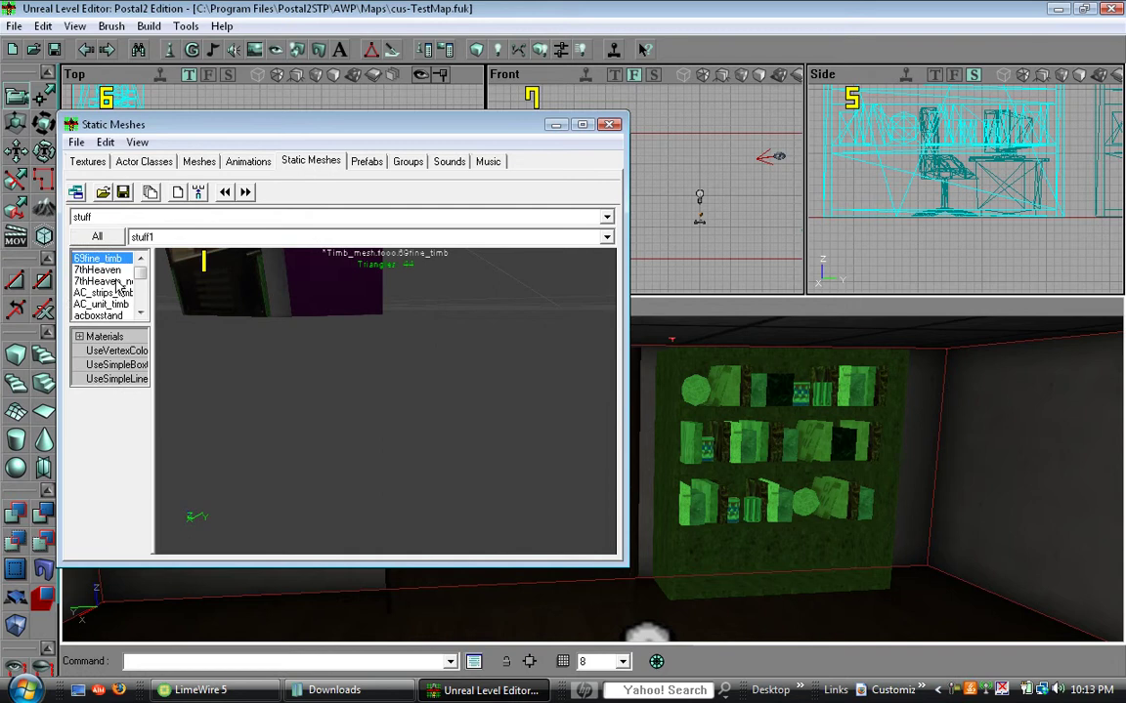
scroll(109, 291, "up", 1)
scroll(117, 298, "down", 5)
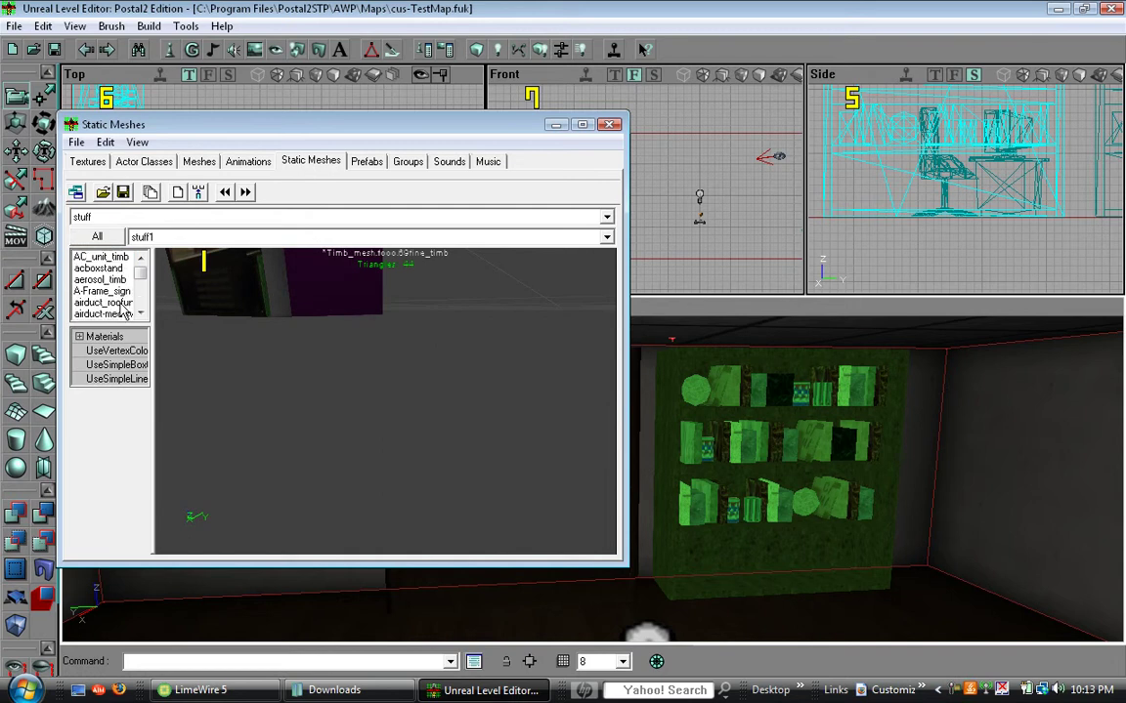
left_click_drag(141, 279, 142, 286)
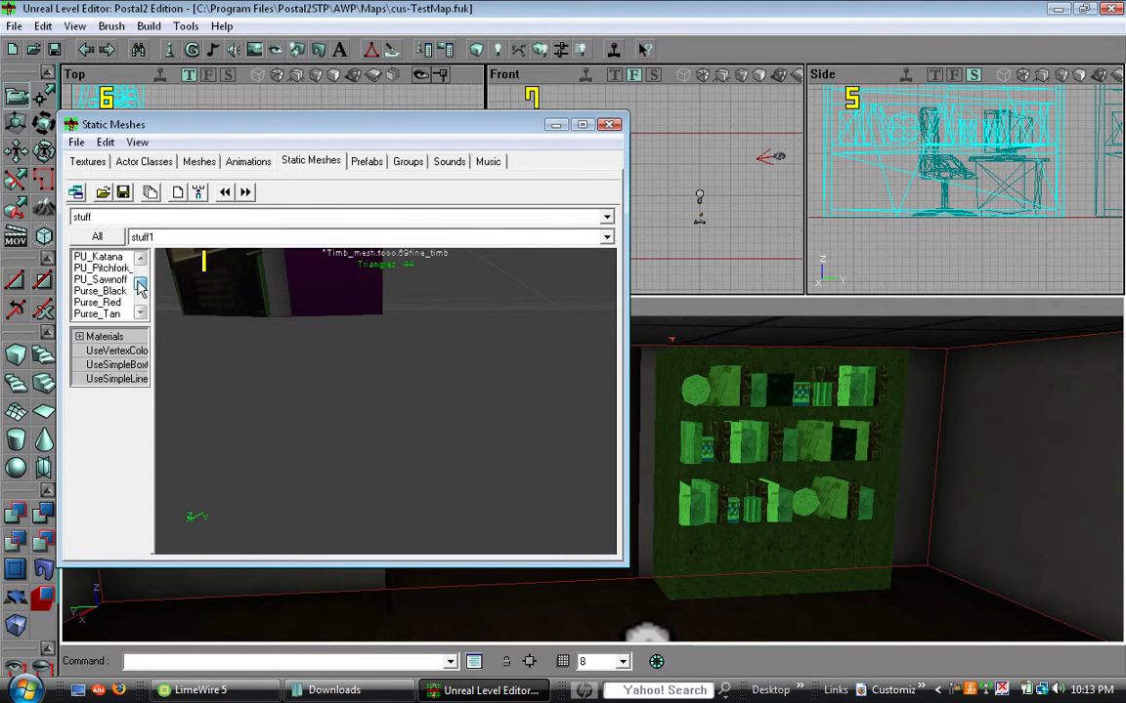
- Preview the Purse_Black, Pistol3, PistolOLD and PistolAmmo meshes and look through the neighbouring entries of the stuff1 group
left_click(110, 292)
scroll(111, 307, "up", 6)
scroll(114, 309, "up", 2)
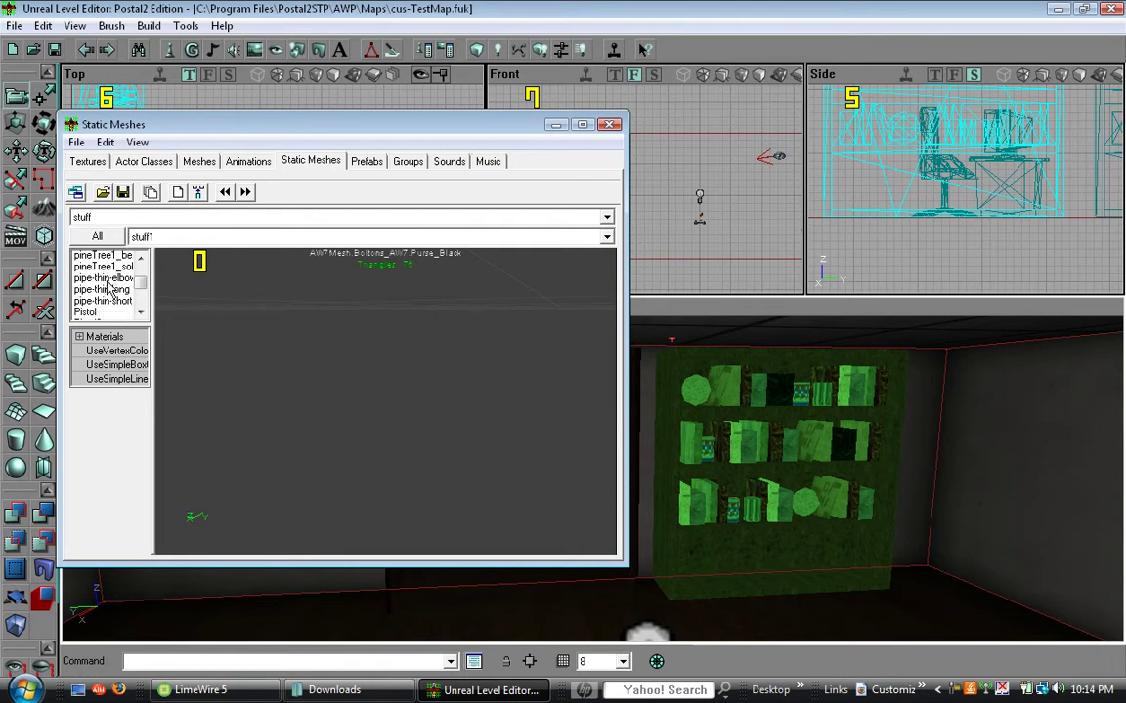
scroll(95, 306, "down", 1)
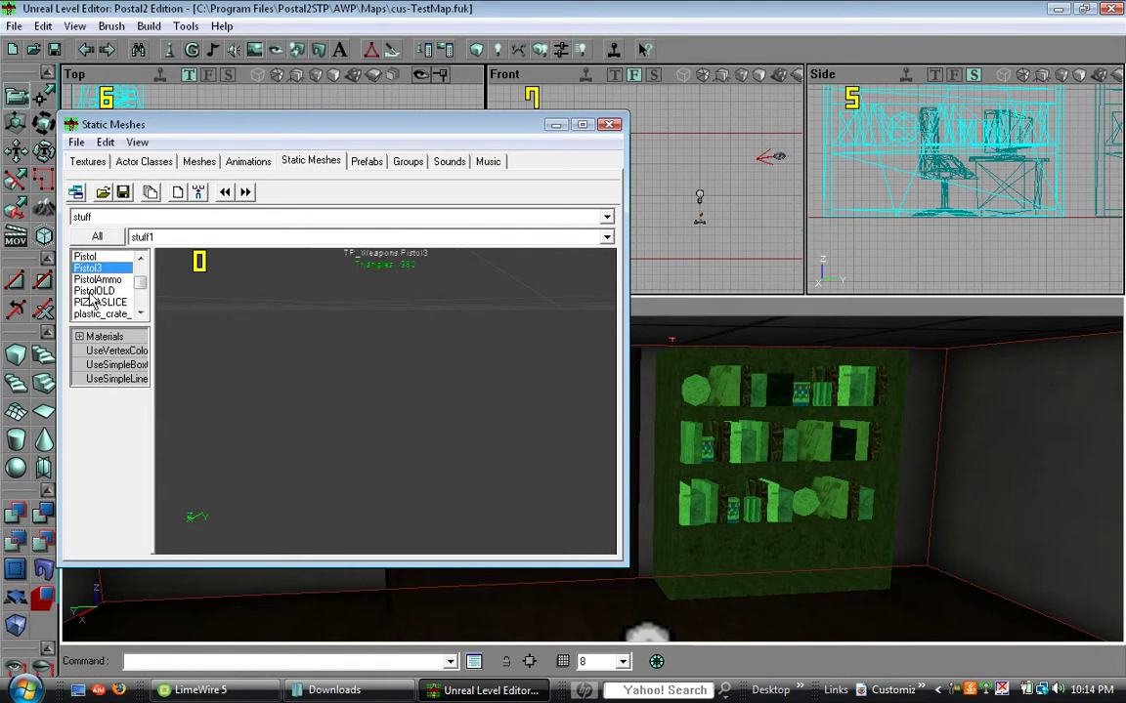
left_click(93, 291)
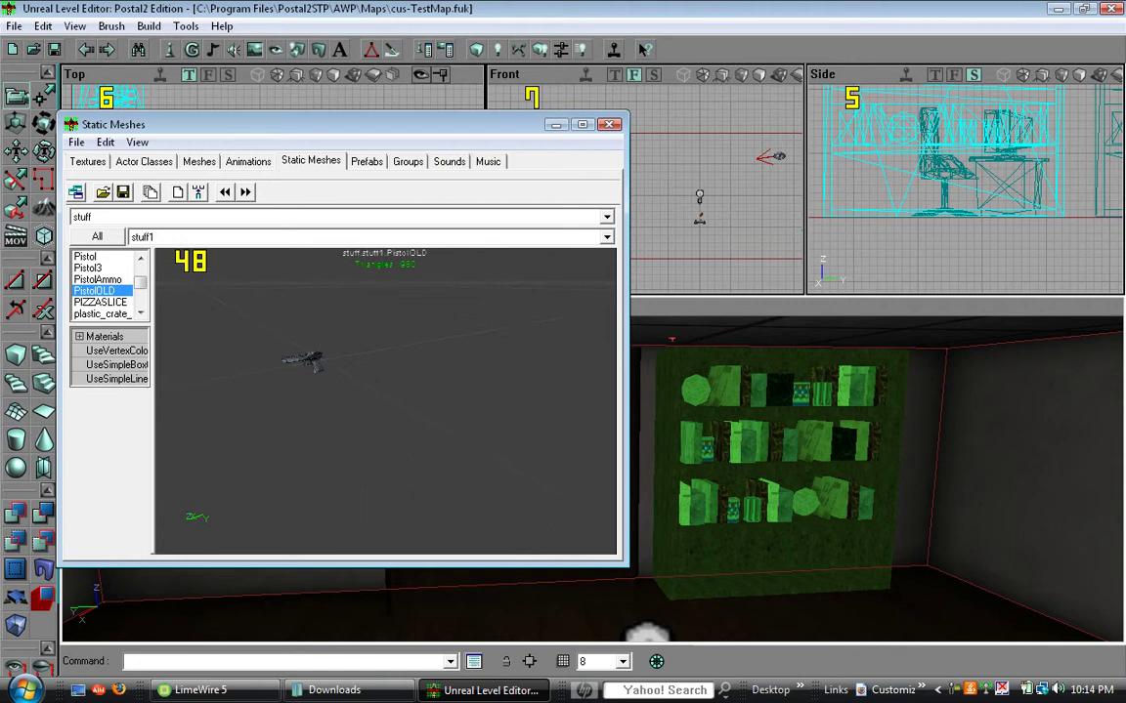
left_click_drag(302, 338, 302, 344)
left_click(114, 281)
scroll(114, 285, "up", 4)
scroll(114, 285, "down", 1)
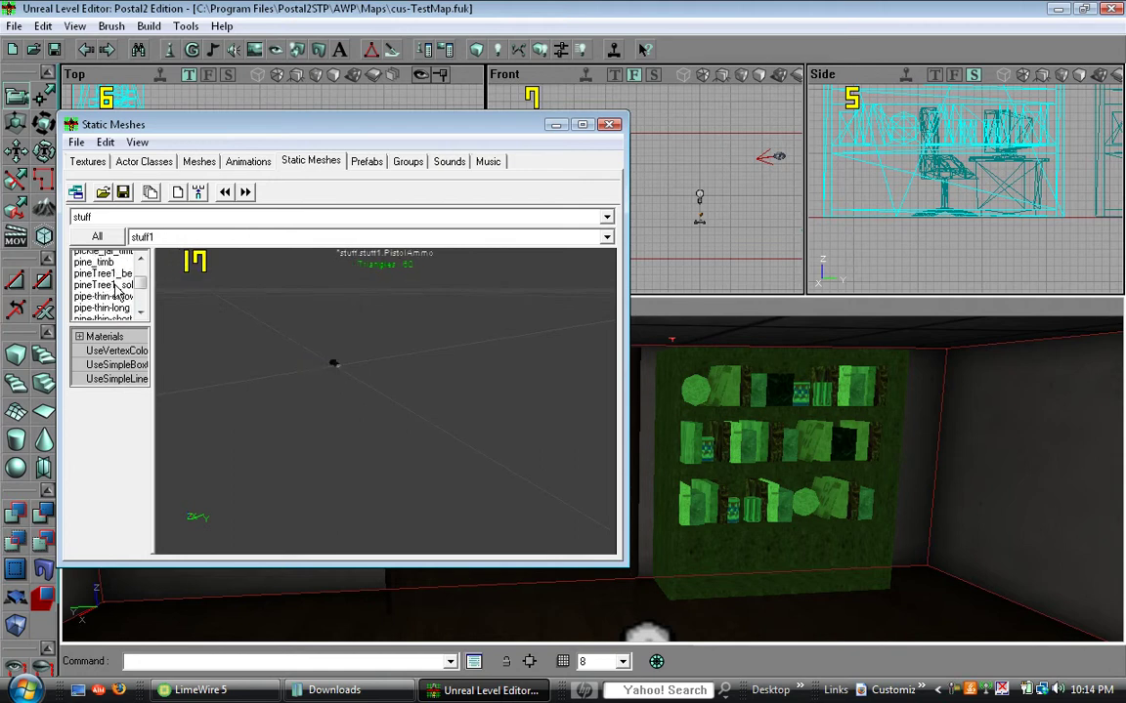
scroll(116, 292, "up", 5)
scroll(117, 292, "down", 8)
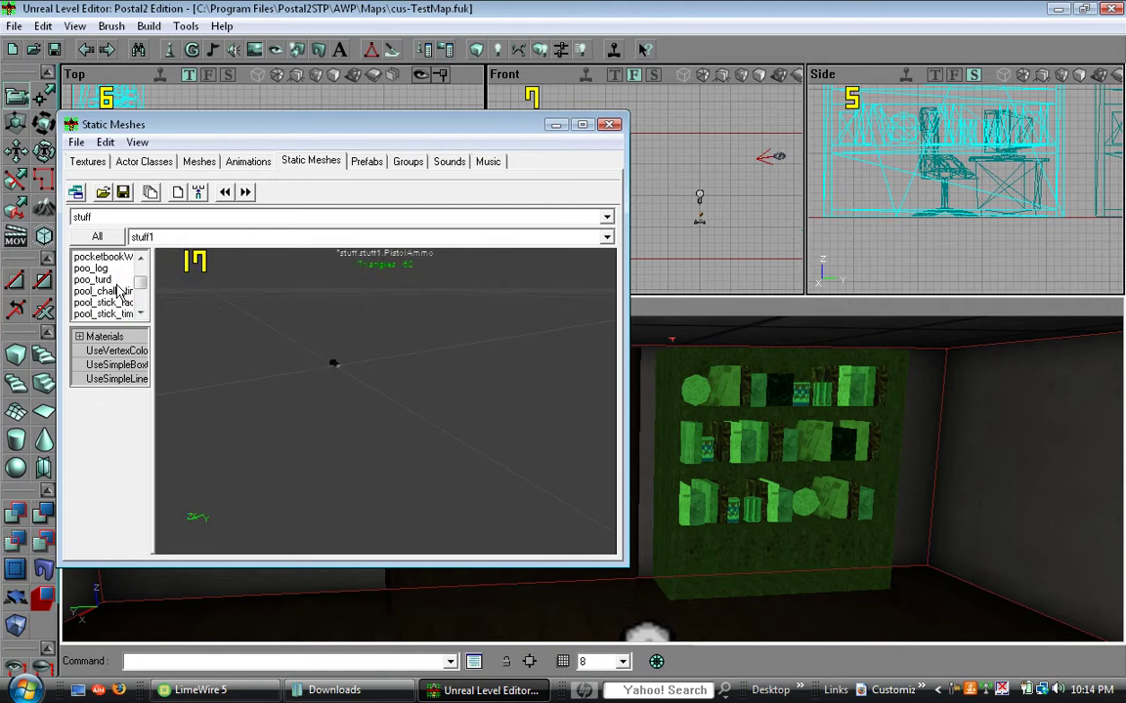
scroll(117, 291, "down", 8)
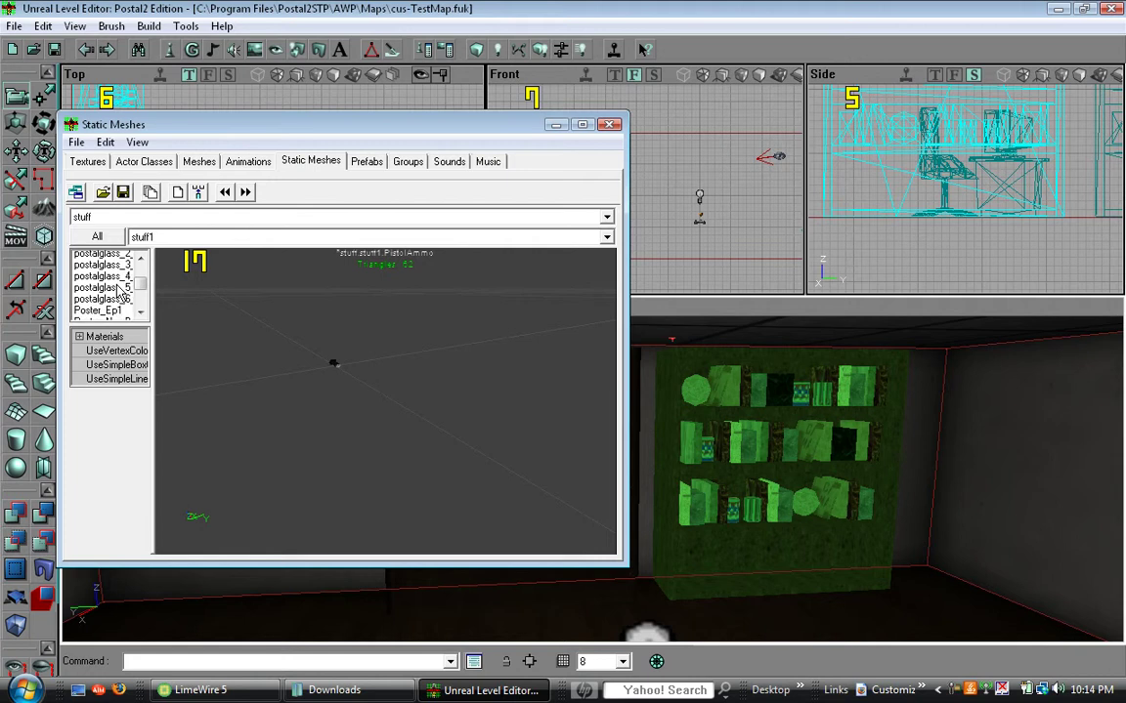
scroll(119, 291, "down", 10)
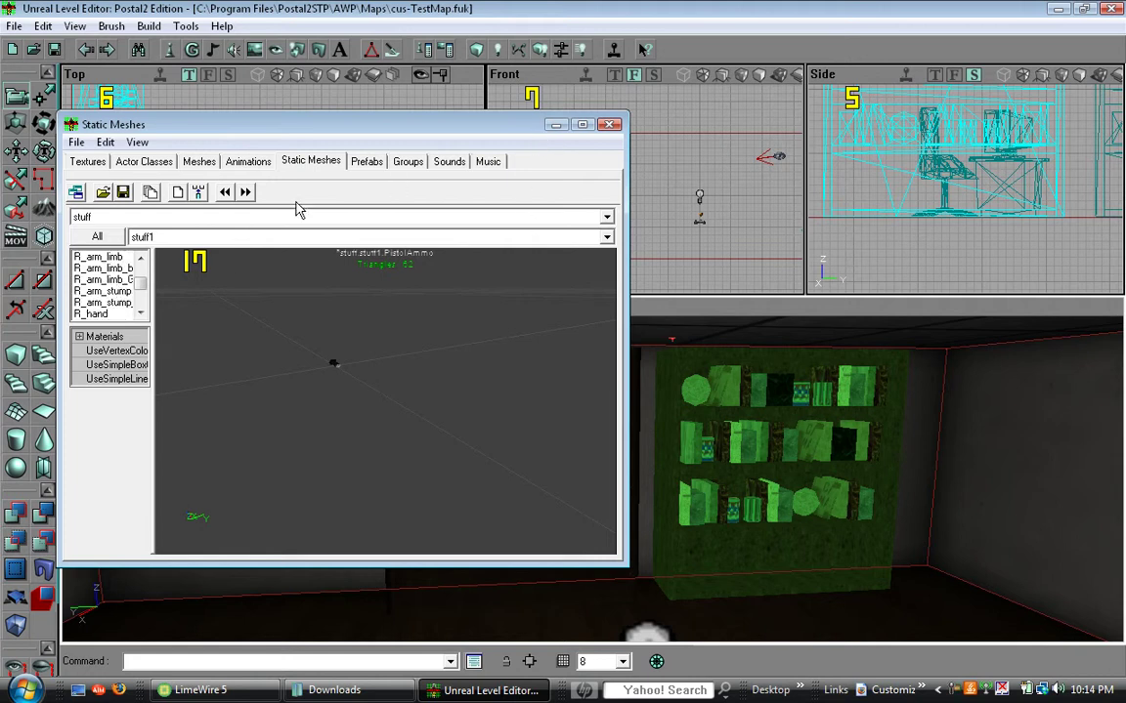
- Switch to the office group of the Timb_mesh package and inspect the preview of the anger_management_timb mesh
left_click(192, 221)
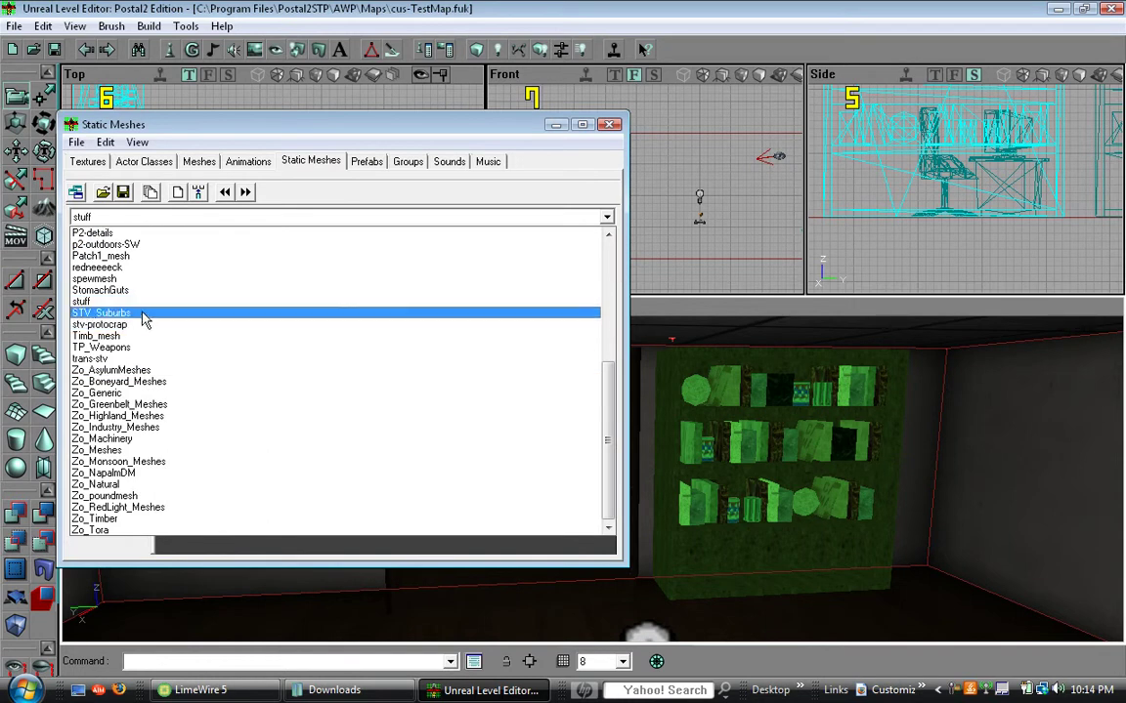
left_click(130, 334)
left_click(171, 239)
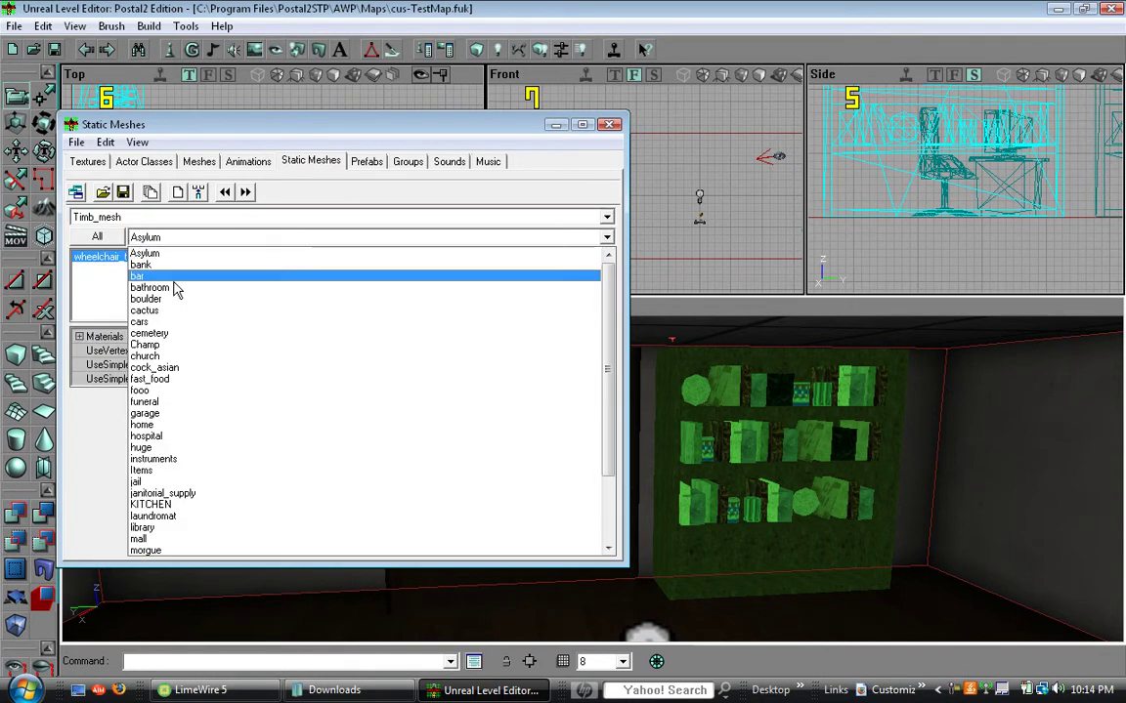
scroll(233, 453, "down", 3)
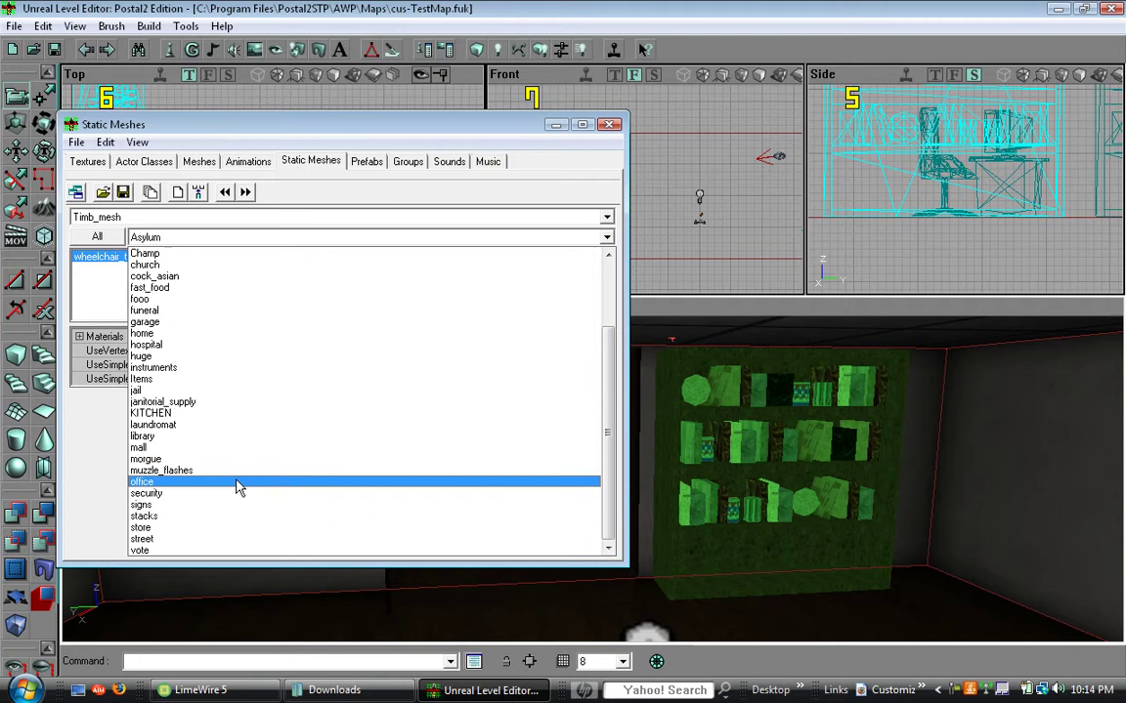
left_click(239, 483)
left_click_drag(199, 322, 351, 383)
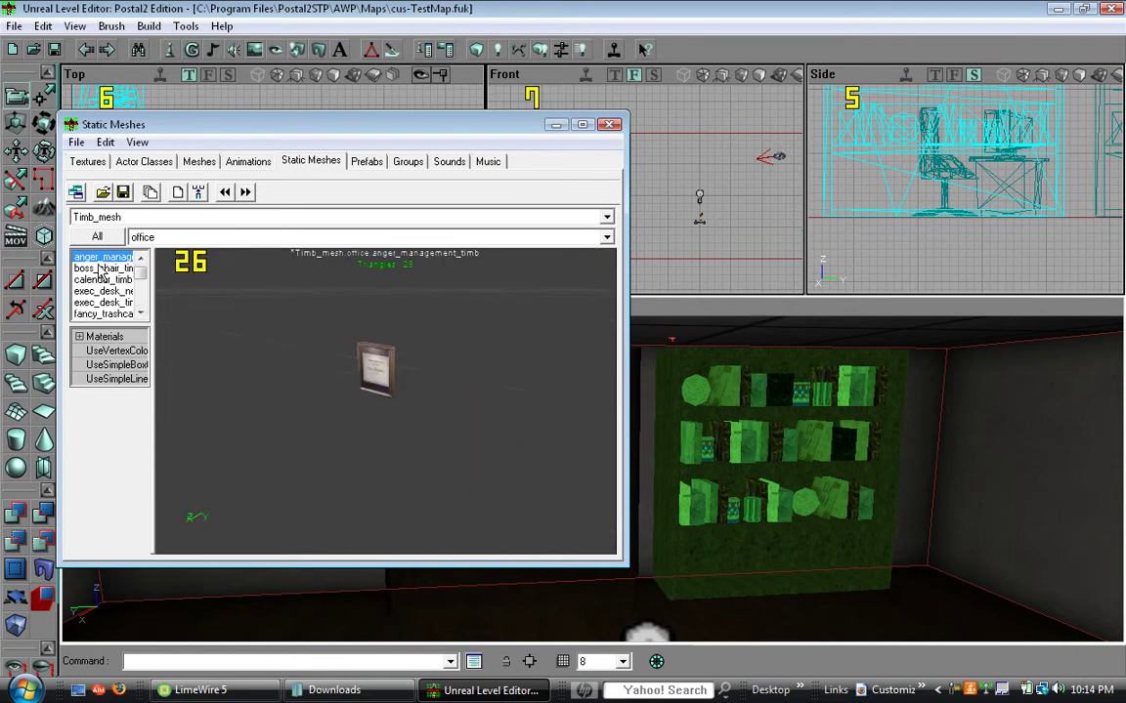
- Minimize the mesh browser and add the anger_management_timb static mesh to the wall beside the computer desk
left_click(554, 125)
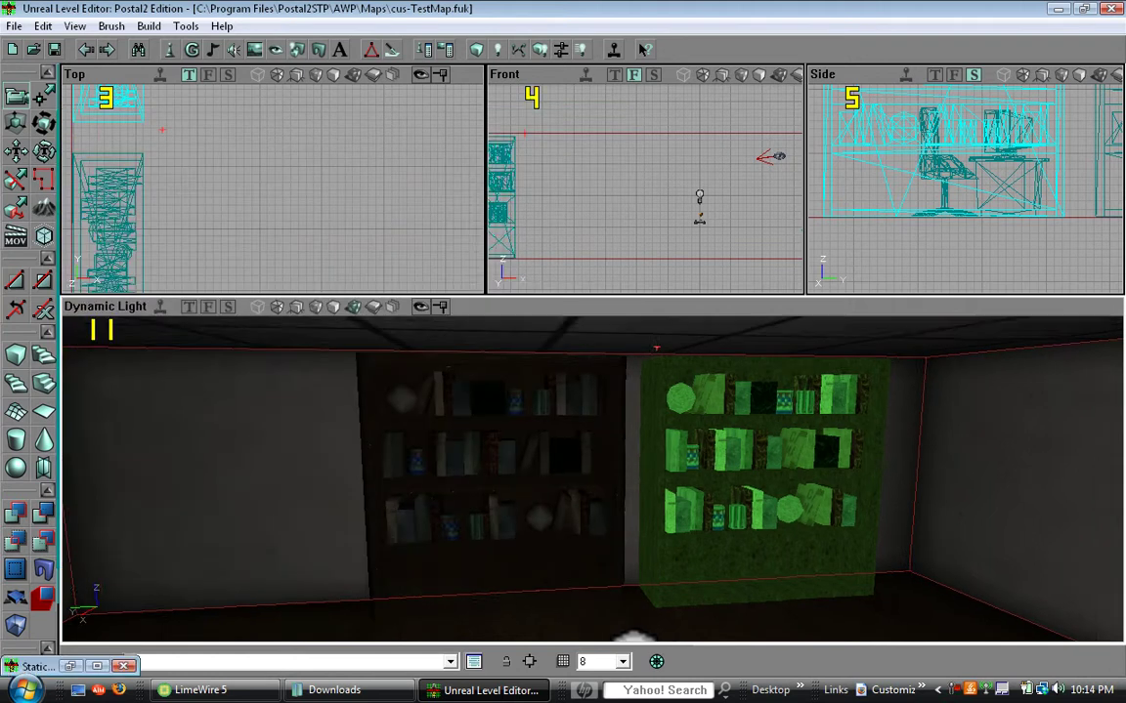
right_click_drag(592, 478, 879, 517)
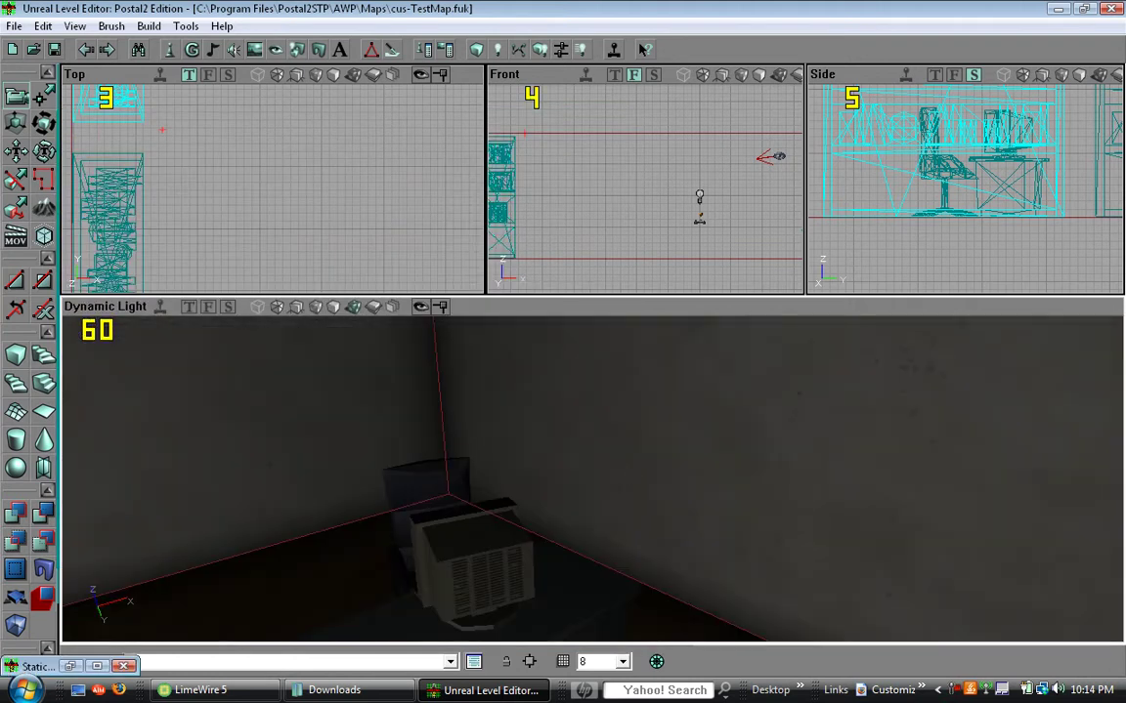
left_click(593, 436)
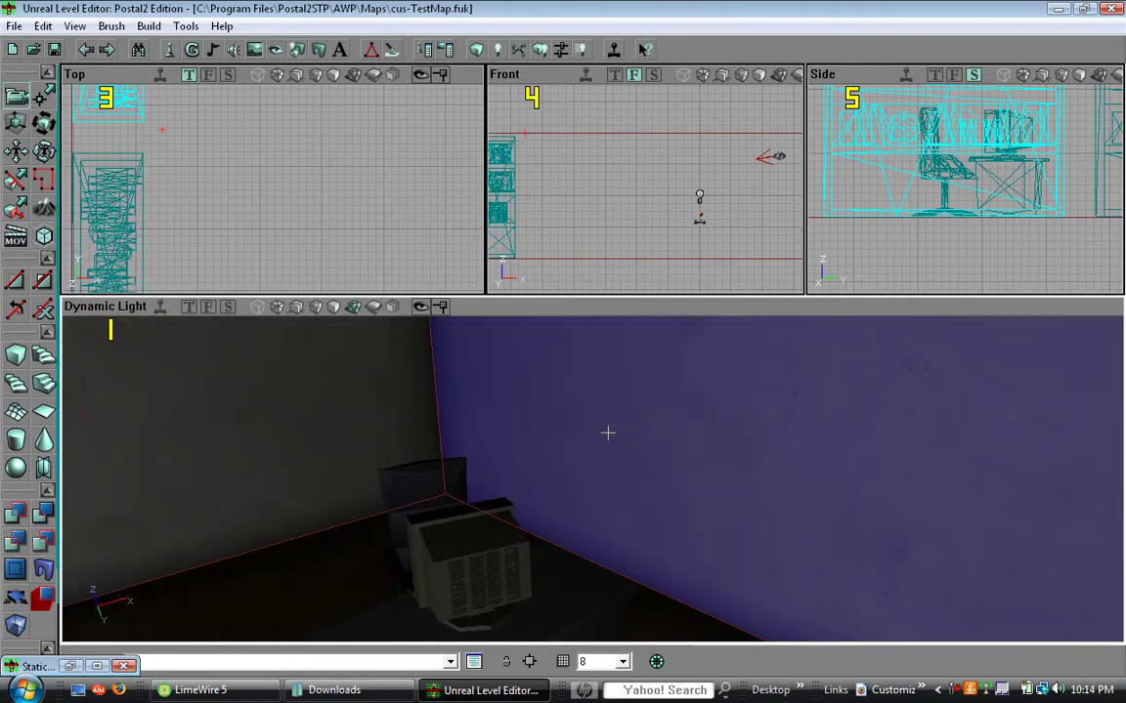
right_click(608, 432)
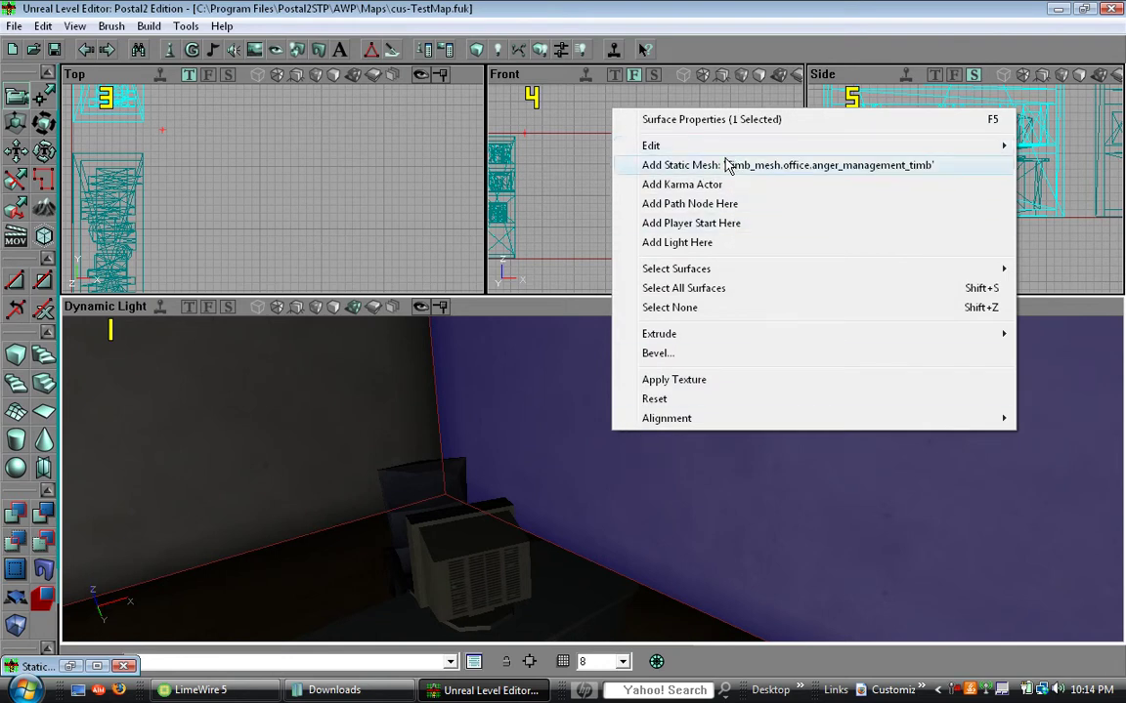
left_click(728, 166)
- Rotate the framed certificate in the Top view so its front faces the room, and move it flat against the wall near the desk
left_click_drag(285, 197, 432, 199)
left_click_drag(555, 453, 622, 408)
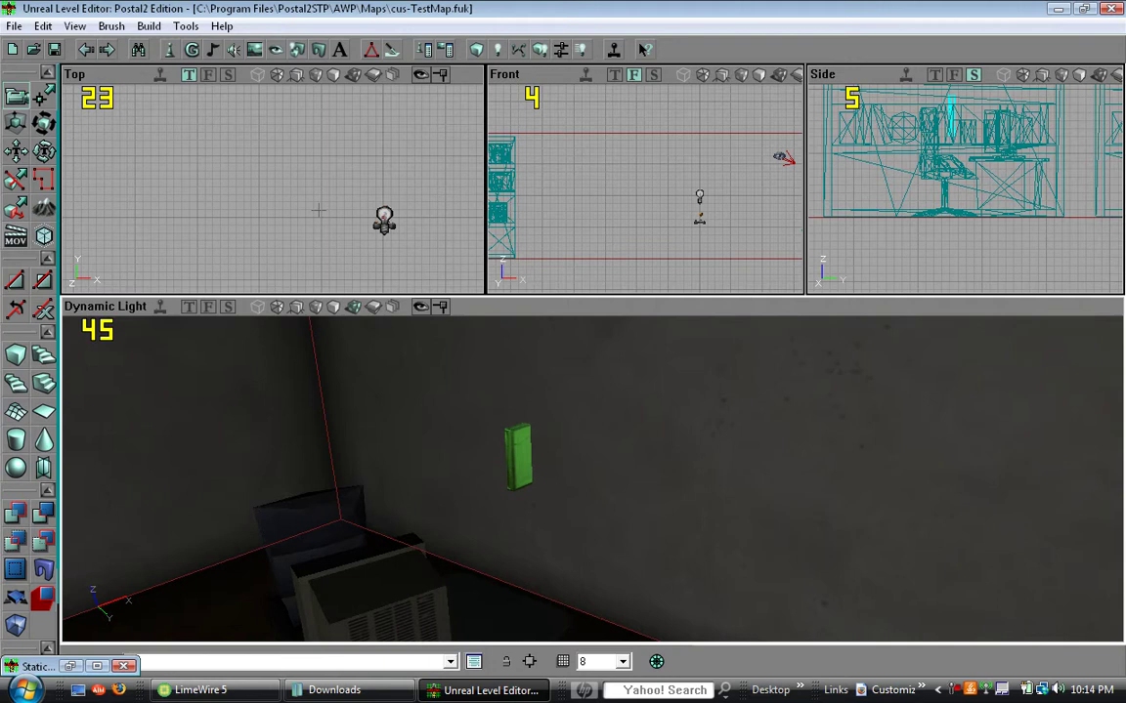
left_click_drag(320, 211, 215, 216)
scroll(320, 203, "down", 5)
left_click_drag(321, 203, 214, 218)
scroll(273, 190, "up", 5)
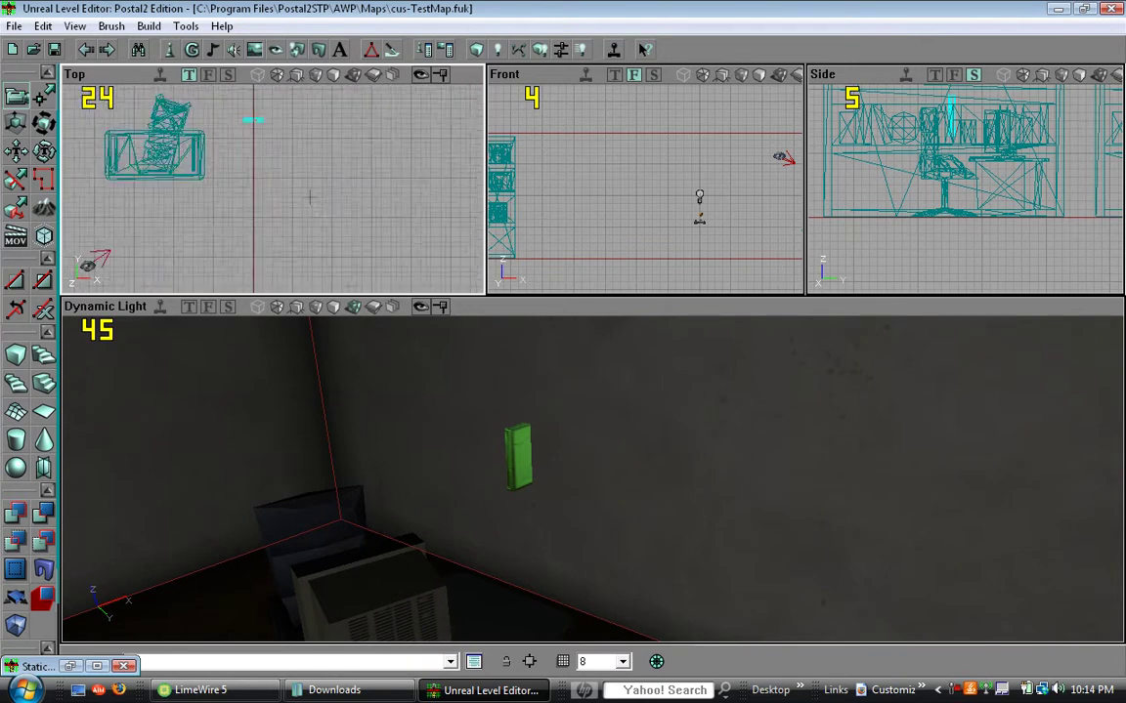
right_click_drag(273, 190, 274, 190, "ctrl")
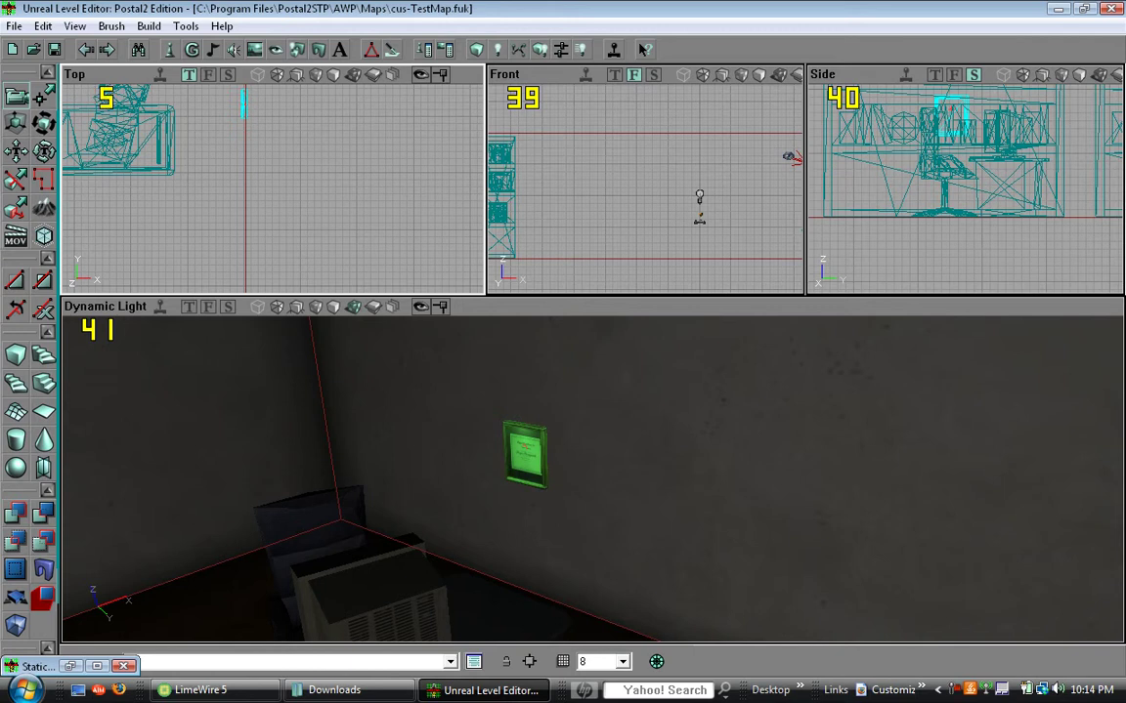
left_click_drag(272, 189, 273, 174, "ctrl")
left_click_drag(391, 449, 398, 381)
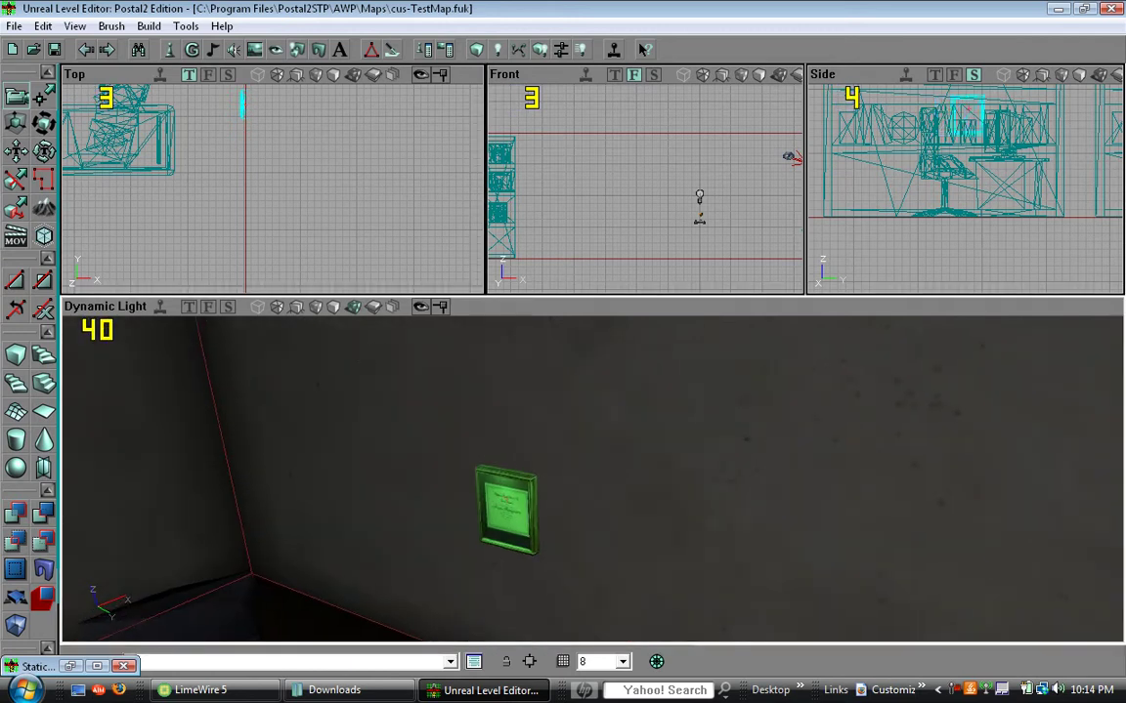
- Save the map and look over the room with the desk and the wall frame in the 3D view
left_click(56, 53)
left_click_drag(610, 463, 619, 518)
right_click_drag(620, 465, 556, 441)
left_click_drag(592, 463, 640, 489)
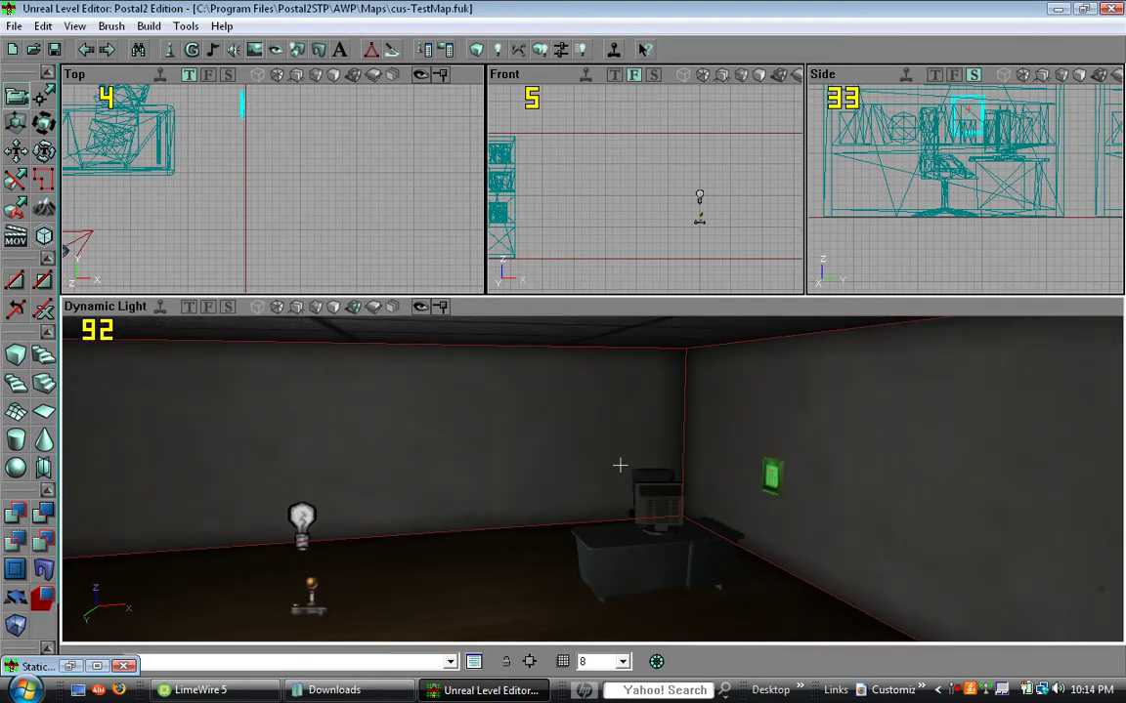